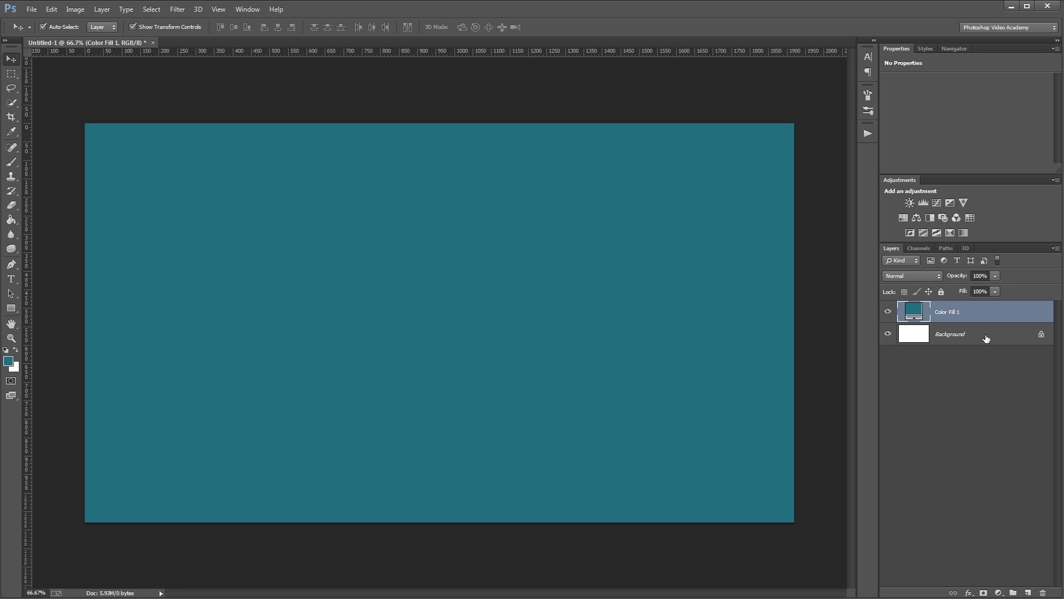
Delete the white Background layer and place a horizontal and a vertical guide through the centre of the canvas
click(1043, 593)
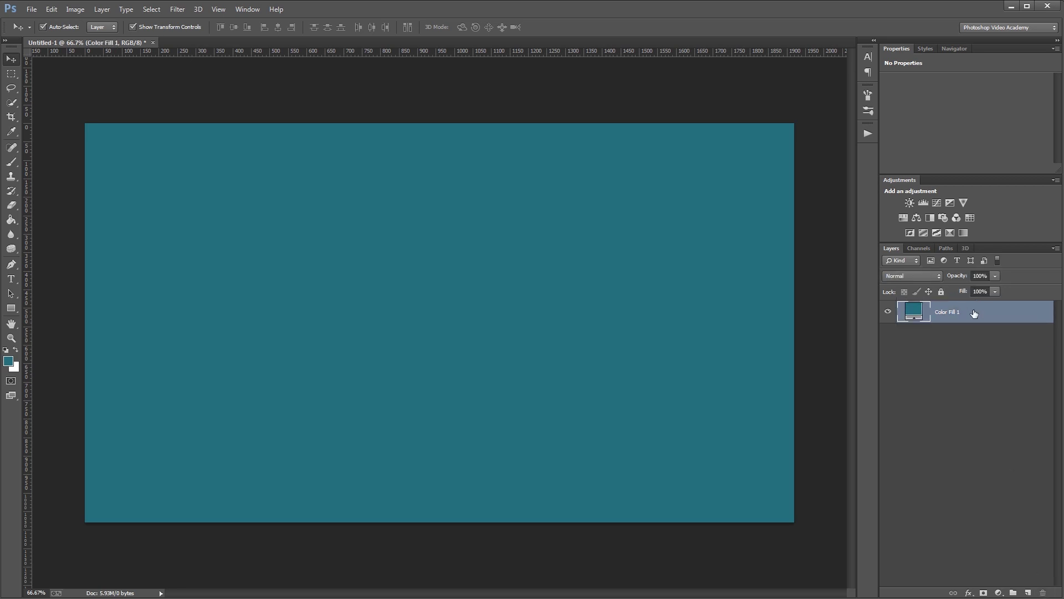
drag(453, 53, 456, 322)
drag(27, 285, 439, 306)
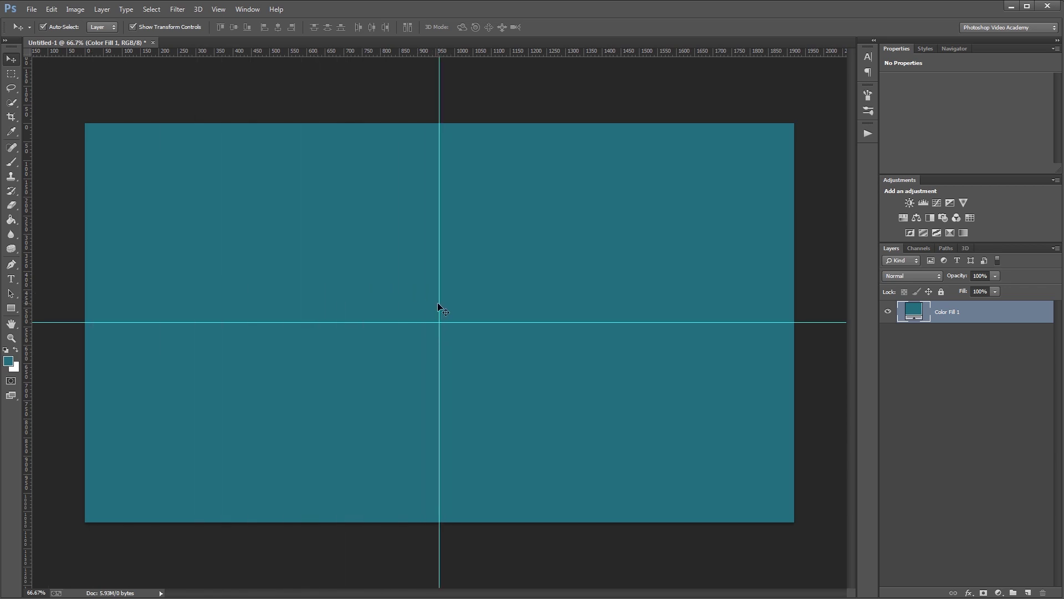
key(ctrl+r)
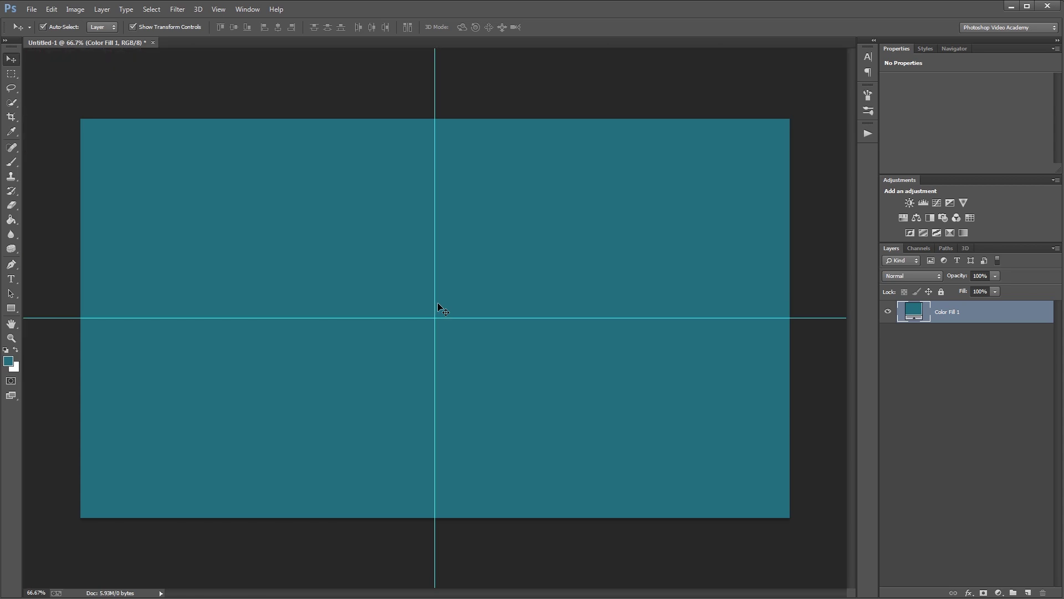
key(ctrl+r)
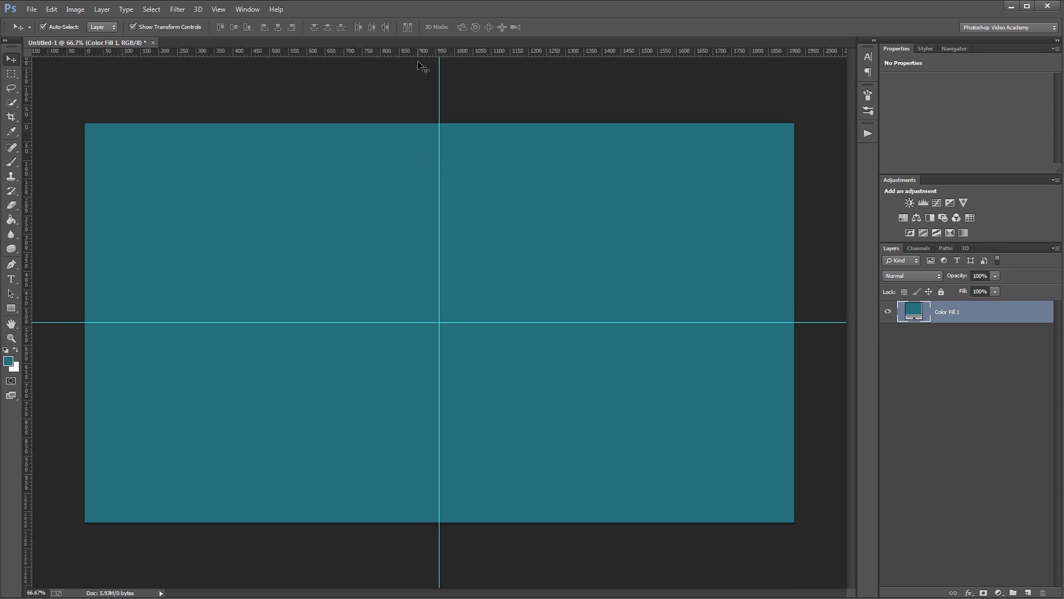
Add the white text "FOLDED" to the canvas in Museo 700 at 320 pt
key(x)
key(t)
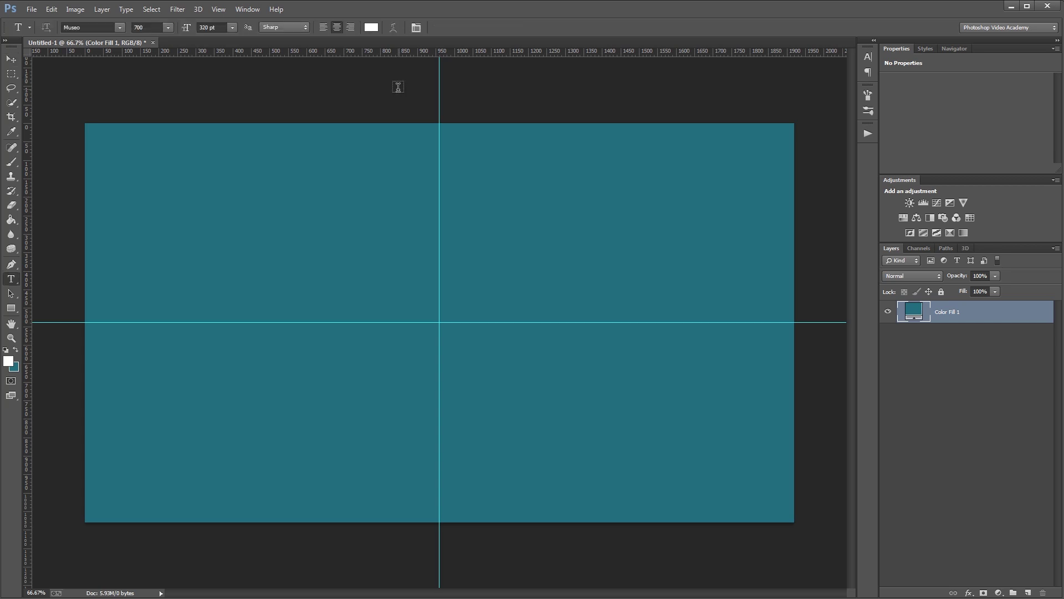
click(350, 283)
text(FOLDED)
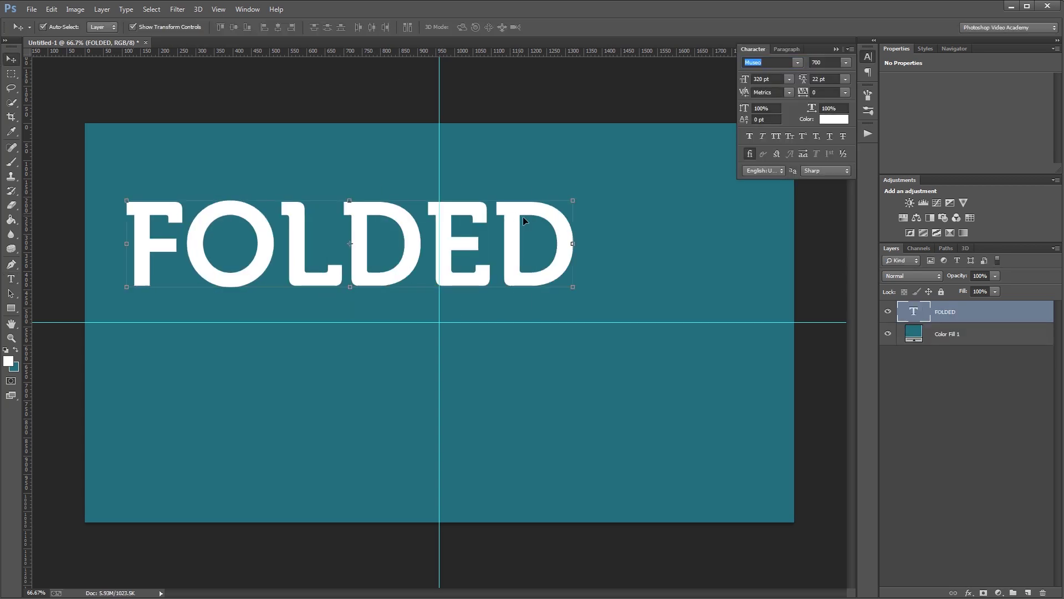
Centre the FOLDED text on the intersection of the two guides, and hide the guides
drag(515, 213, 604, 288)
key(Down)
key(Down)
key(Down)
key(Down)
key(Down)
key(Down)
key(Down)
key(Down)
key(Down)
key(Down)
key(Left)
key(Left)
key(Left)
key(Down)
key(Right)
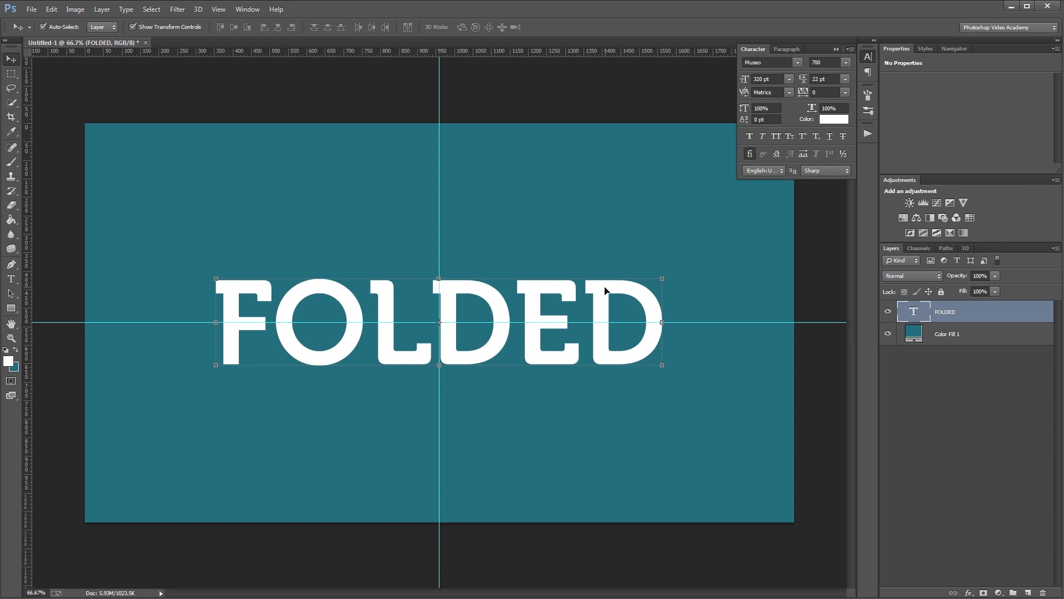
key(ctrl+semicolon)
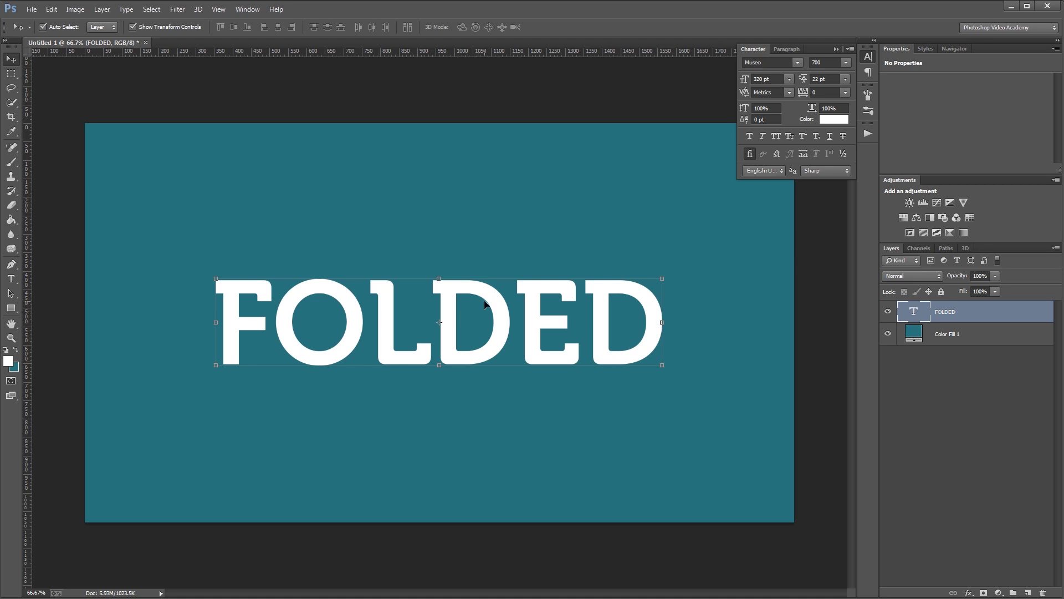
Convert the FOLDED text layer to a shape layer
right_click(963, 308)
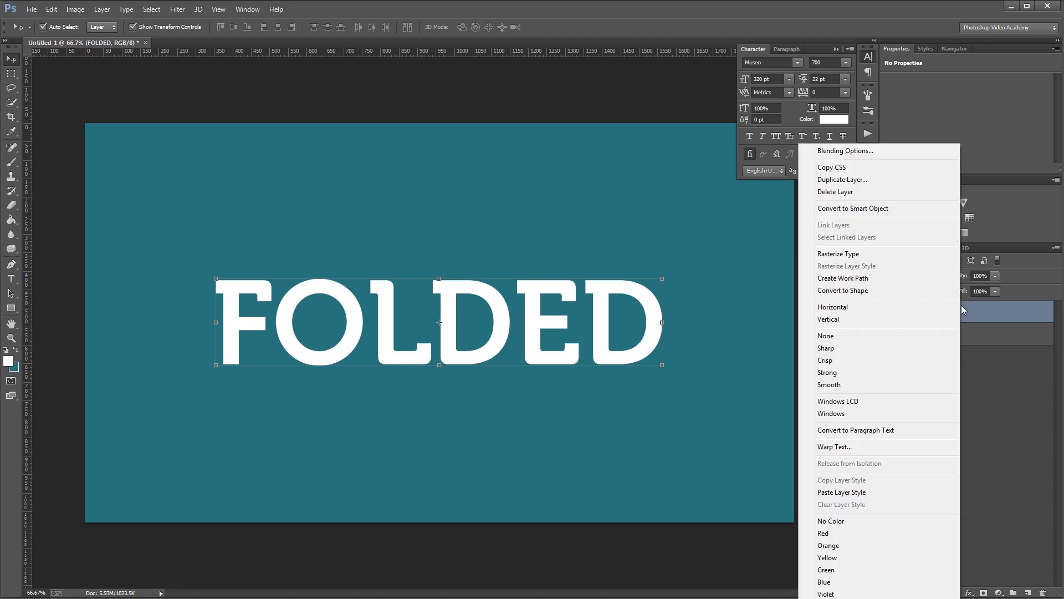
click(890, 293)
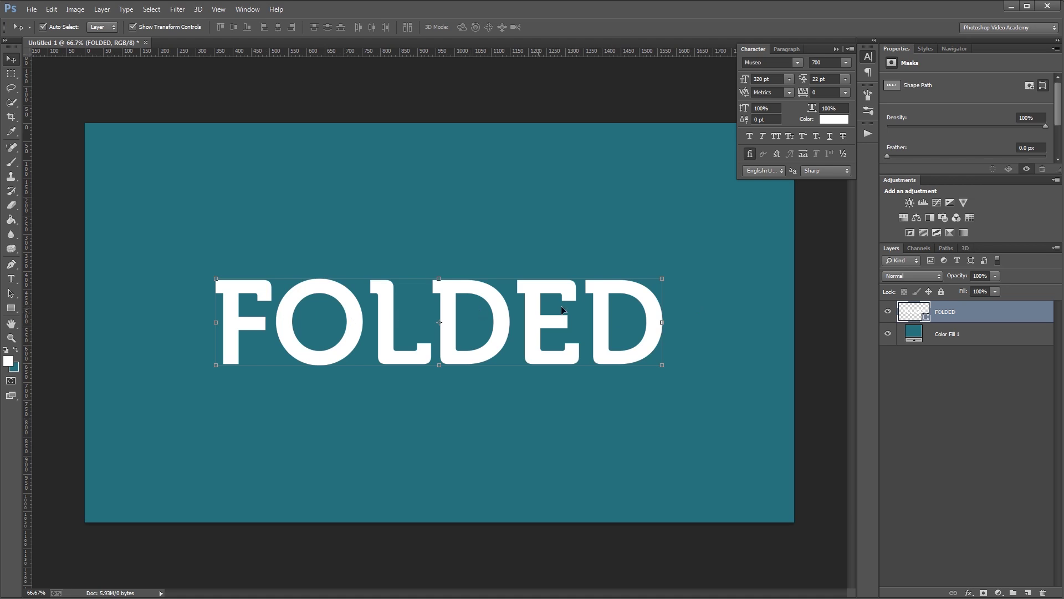
click(954, 312)
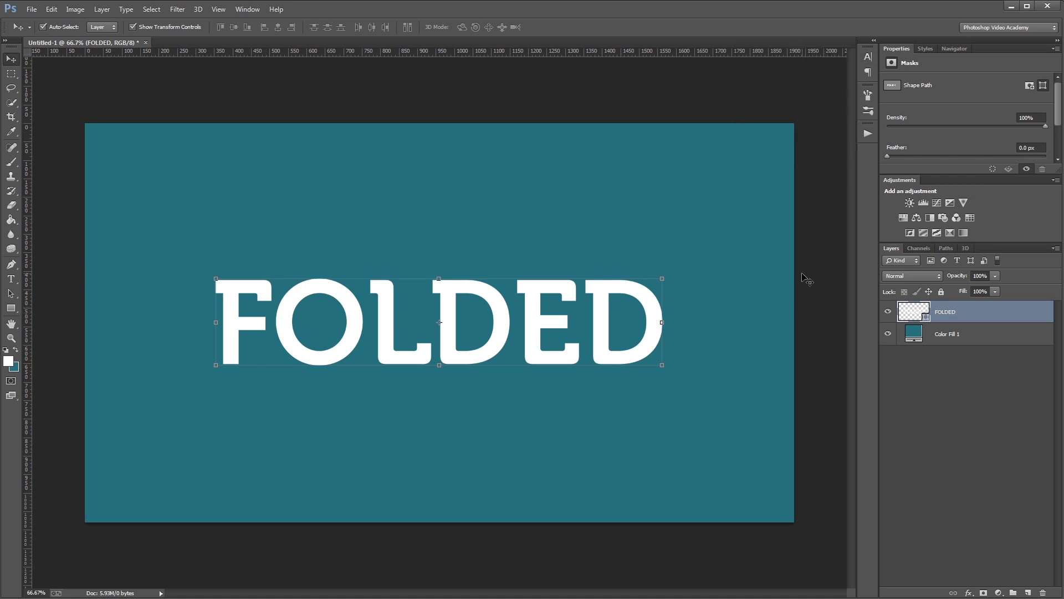
Duplicate the FOLDED shape layer five times and hide all five copies
key(ctrl+j)
key(ctrl+j)
key(ctrl+j)
key(ctrl+j)
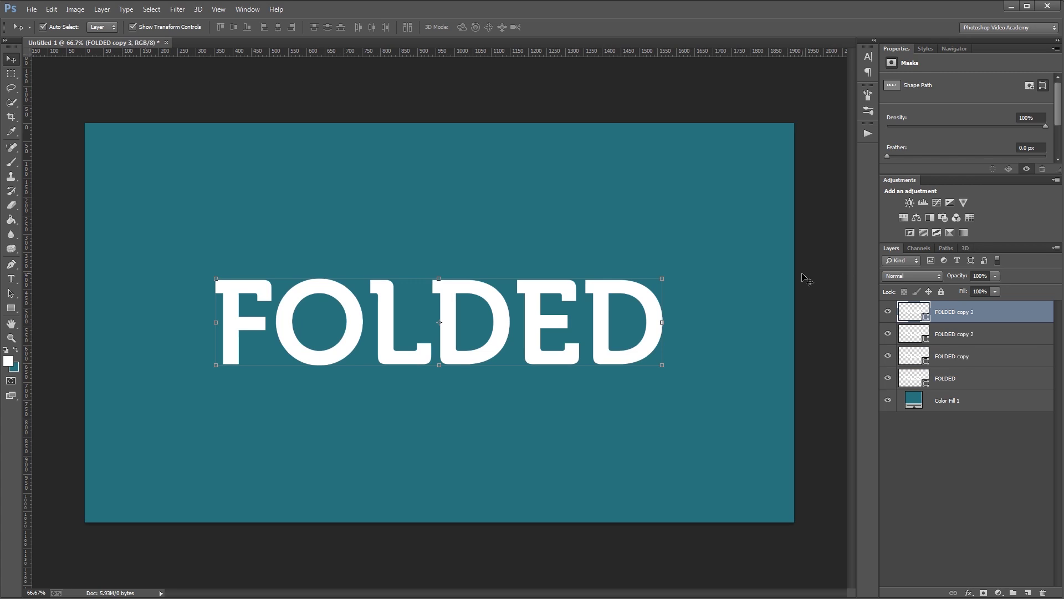
key(ctrl+j)
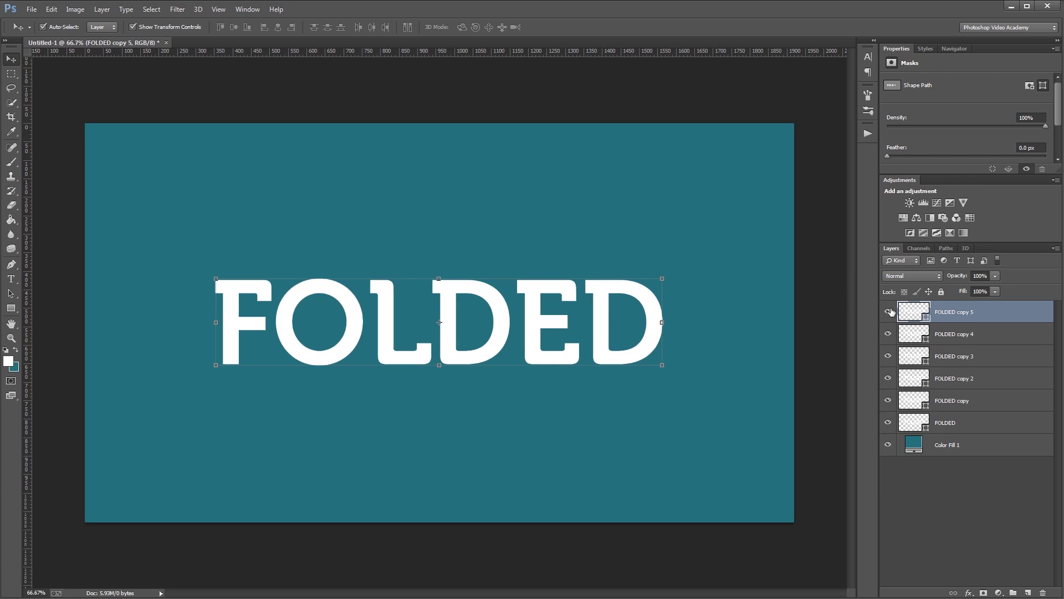
drag(891, 312, 888, 401)
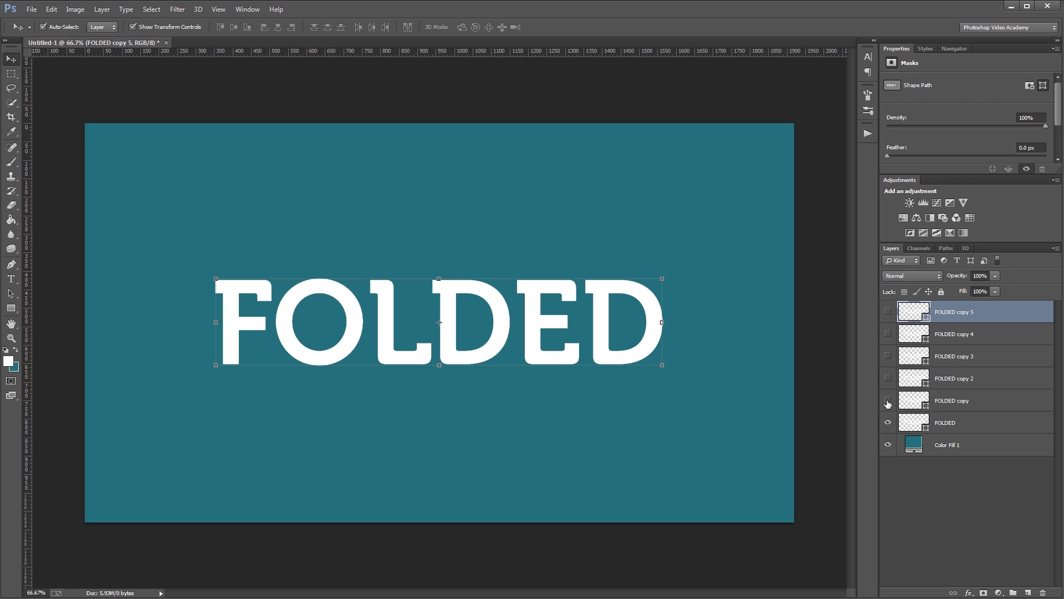
Delete every letter except the F from the FOLDED shape layer with the Path Selection tool
click(964, 422)
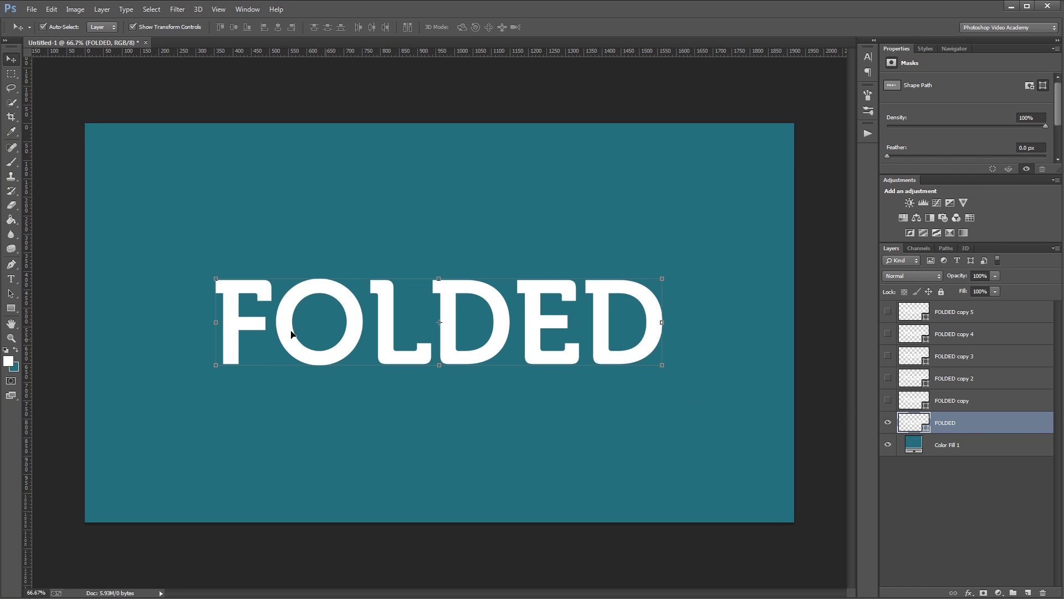
drag(11, 297, 11, 297)
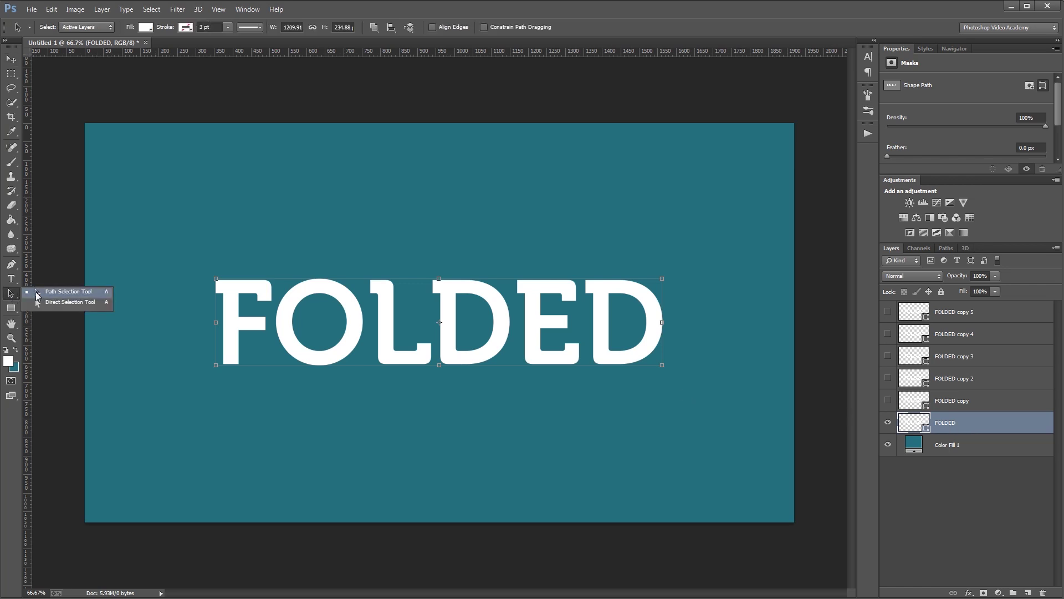
click(35, 292)
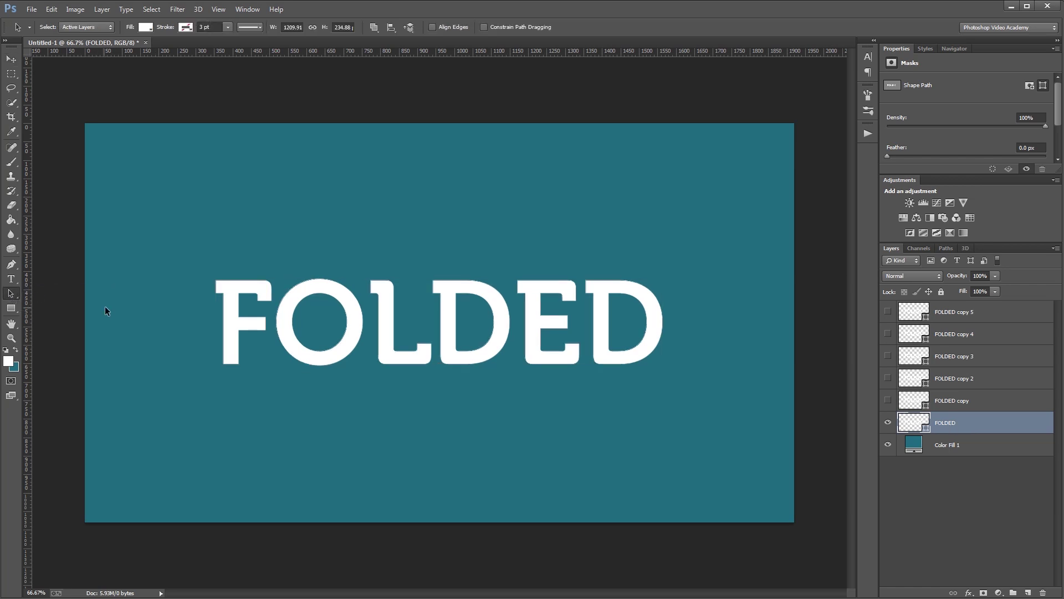
drag(740, 430, 740, 429)
key(Delete)
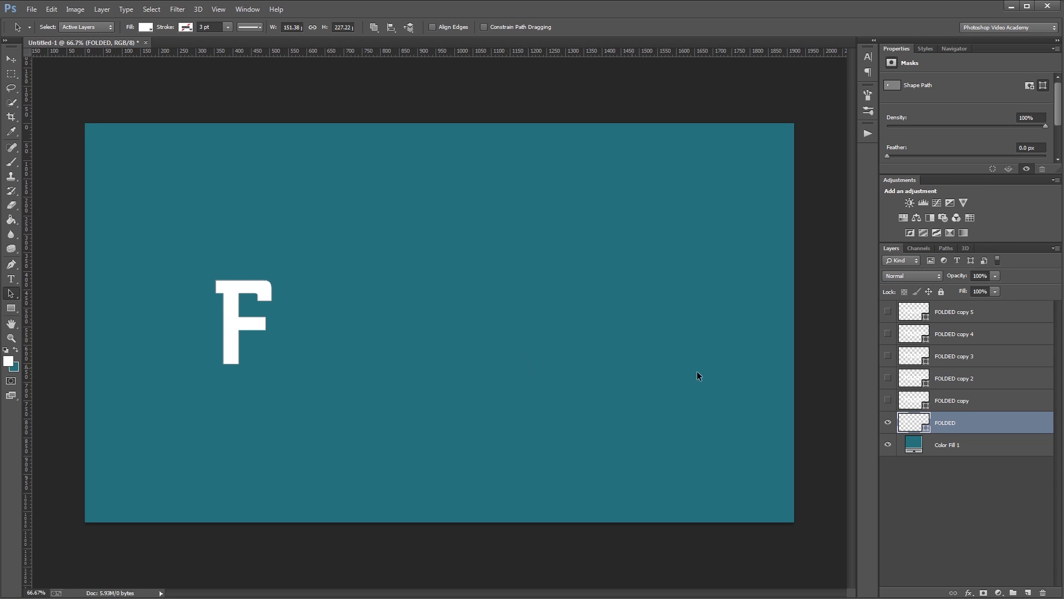
Show only the FOLDED copy layer above the background and delete every letter except the O from it
click(888, 422)
click(886, 402)
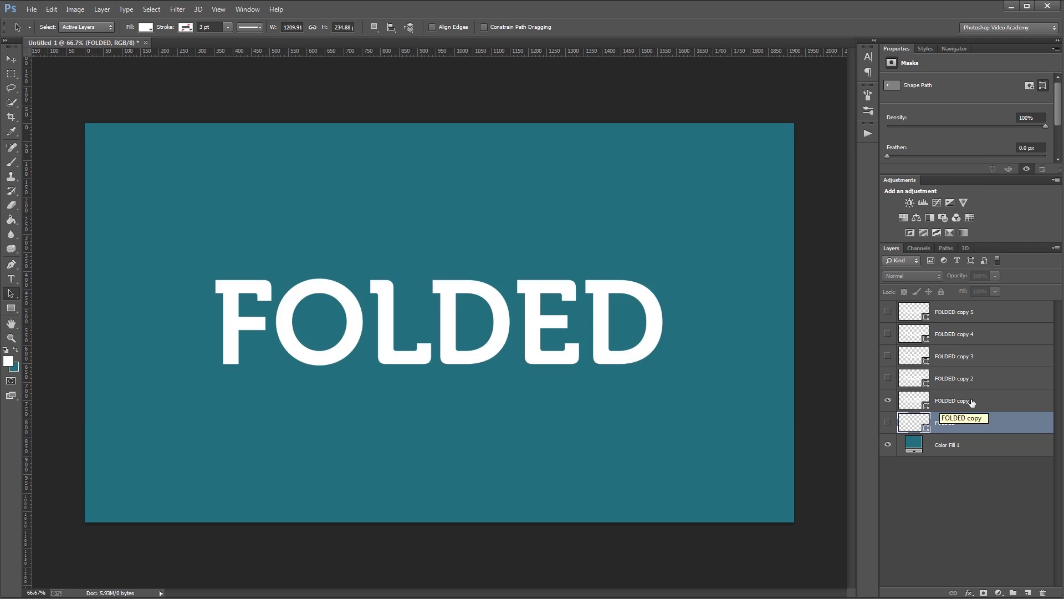
click(972, 402)
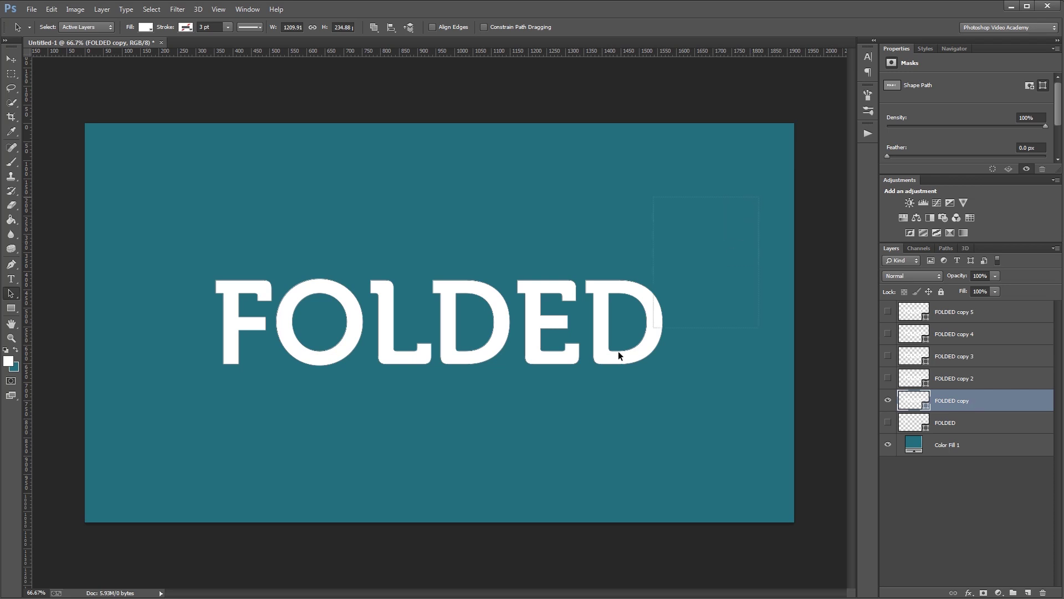
drag(401, 411, 401, 412)
key(Delete)
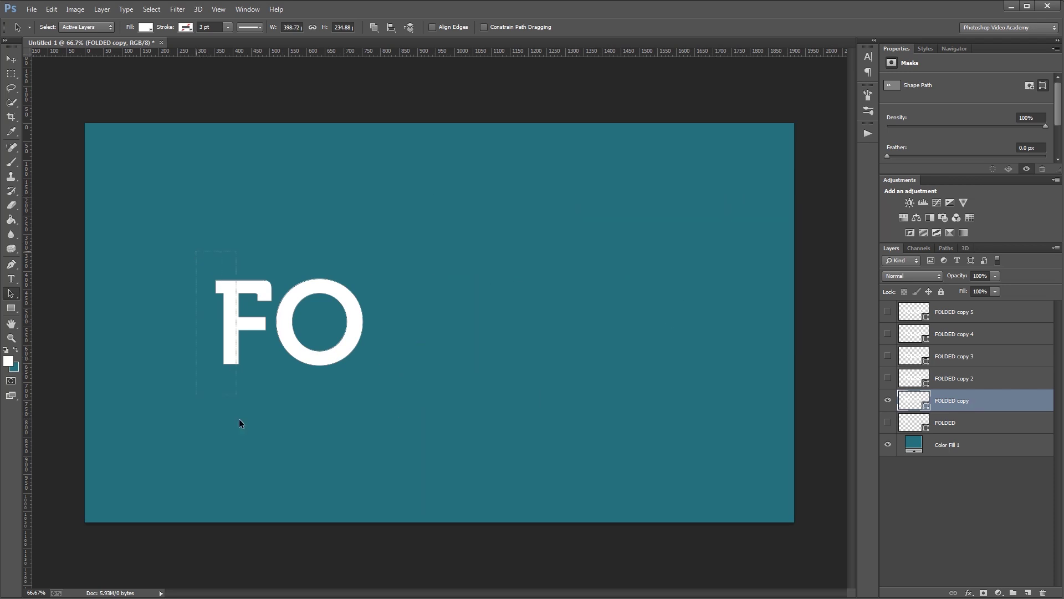
drag(239, 423, 240, 430)
key(Delete)
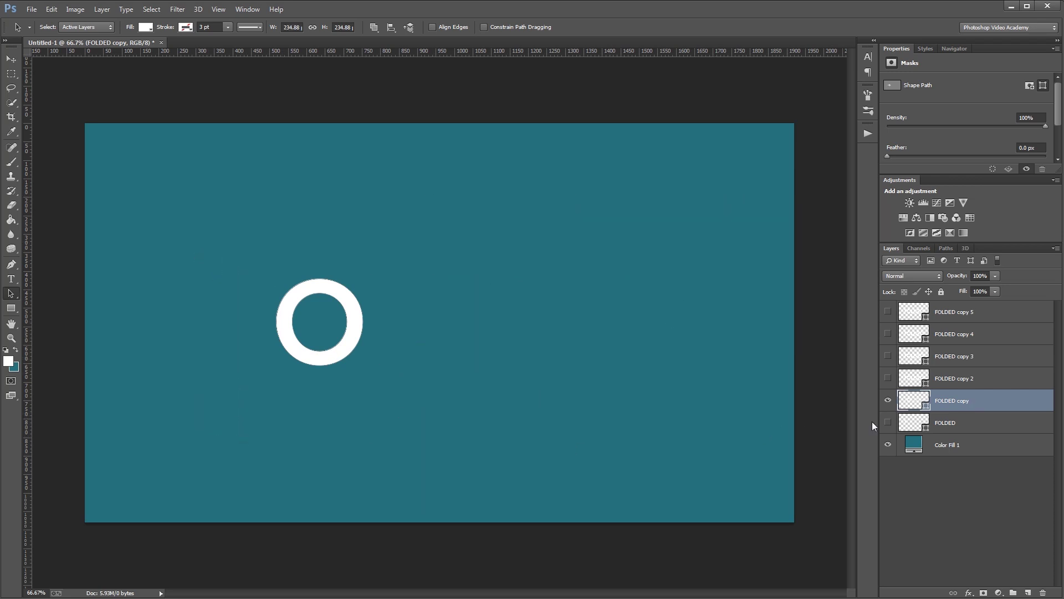
Isolate FOLDED copy 2 and FOLDED copy 3 in turn, keeping only the L and the middle D respectively
click(889, 423)
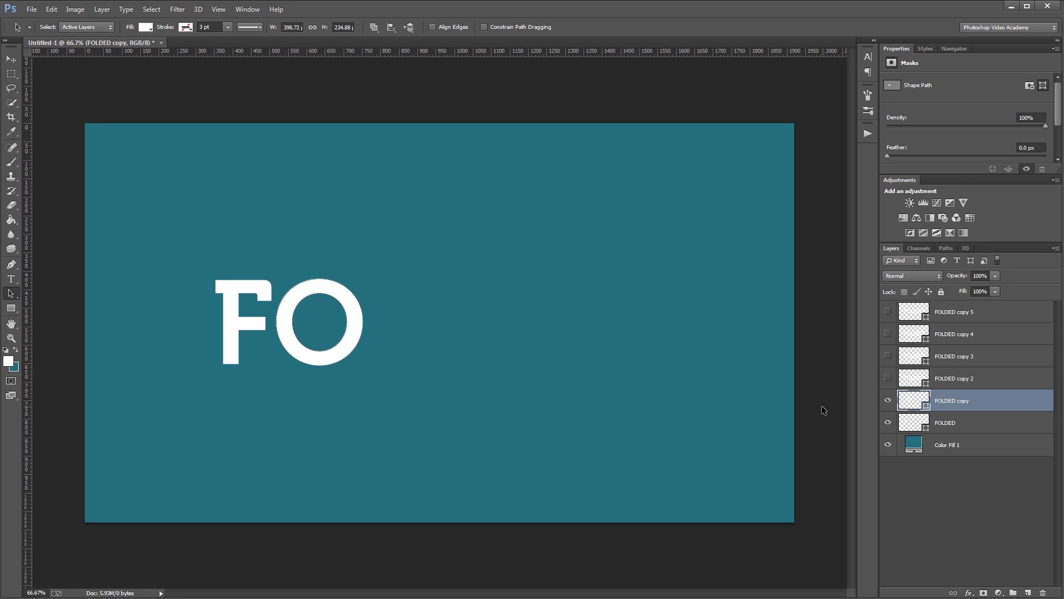
click(888, 400)
click(888, 423)
click(888, 378)
click(915, 379)
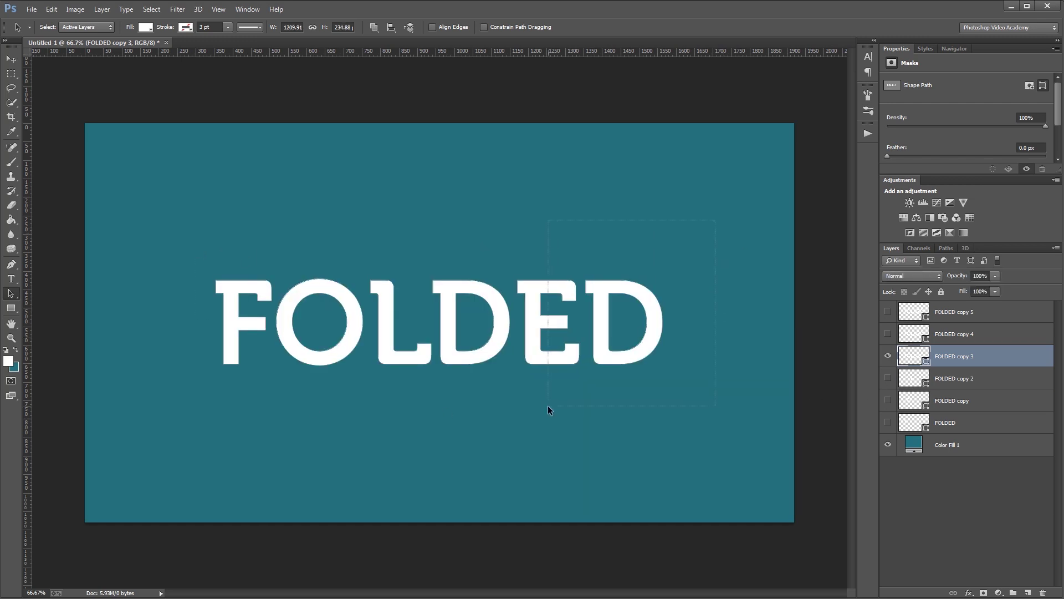
key(Delete)
key(Delete)
Isolate the FOLDED copy 4 layer and delete every letter except the E from it
click(888, 356)
click(888, 334)
click(914, 333)
key(Delete)
key(Delete)
Isolate the FOLDED copy 5 layer and delete every letter except the final D from it
click(888, 334)
click(887, 312)
click(914, 312)
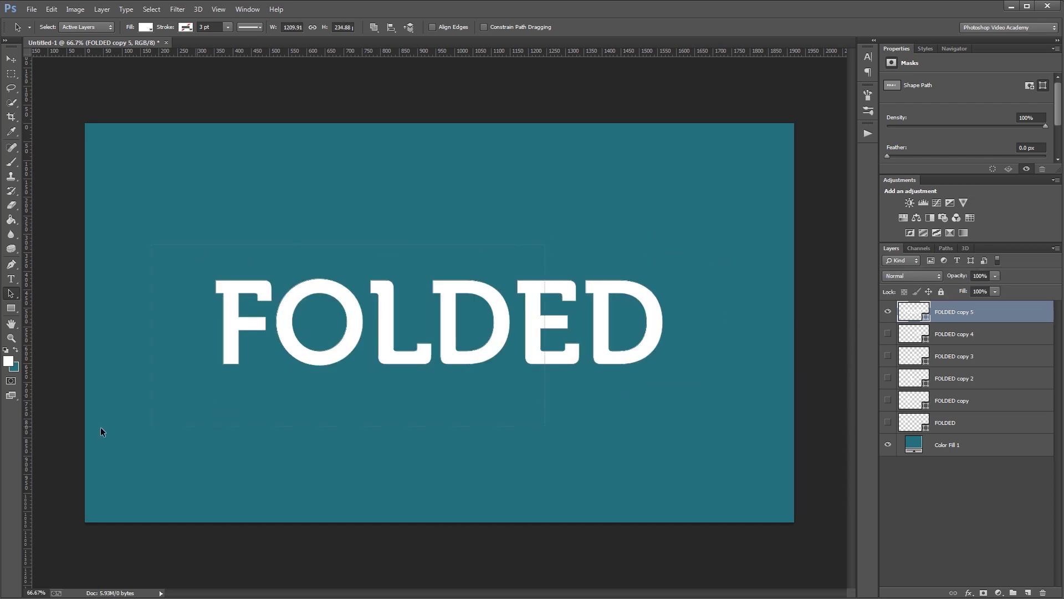
drag(339, 417, 153, 427)
key(Delete)
Make all letter layers visible and check the last three letters by toggling their layers off and on
drag(889, 334, 888, 420)
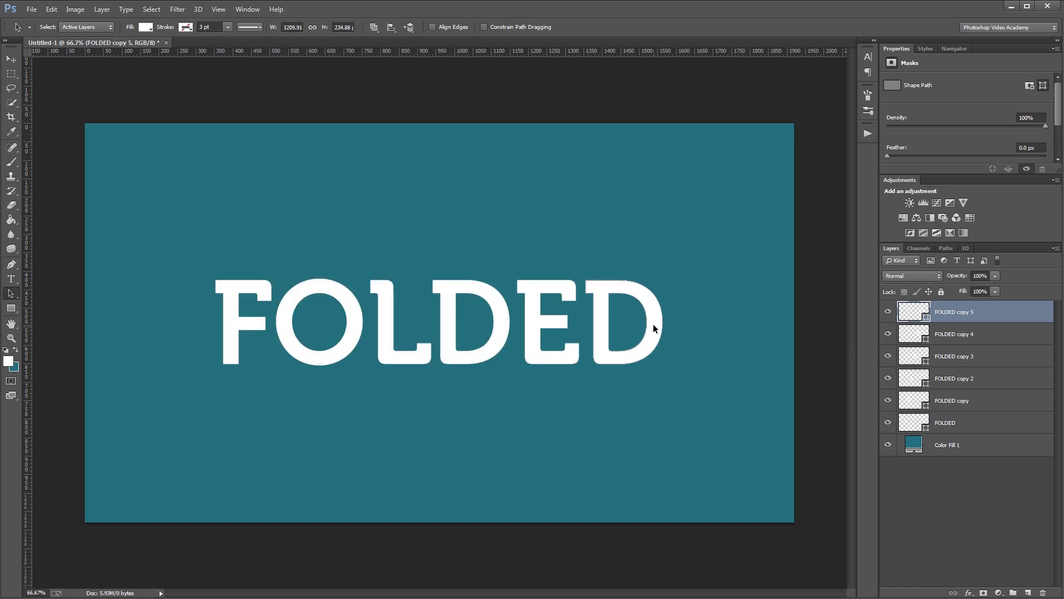
click(888, 312)
click(889, 313)
click(889, 334)
click(888, 334)
click(888, 357)
click(888, 357)
Rename the FOLDED, FOLDED copy and FOLDED copy 2 layers as F, O and L
double_click(947, 423)
text(F)
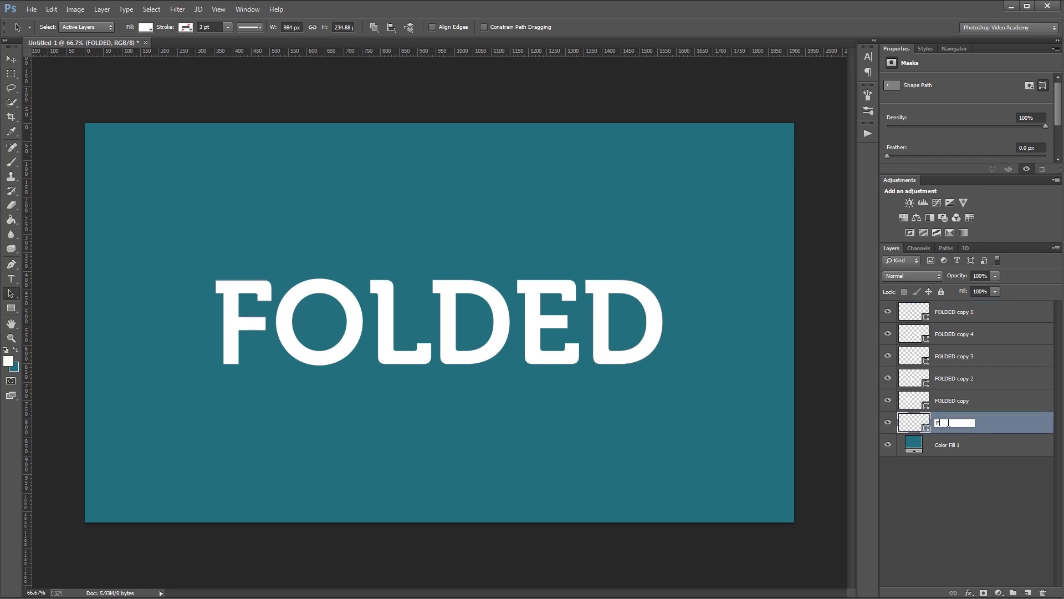
double_click(949, 401)
text(O)
key(Return)
double_click(952, 378)
text(L)
Rename the FOLDED copy 3, copy 4 and copy 5 layers as D, E and D
double_click(952, 356)
text(D)
double_click(952, 334)
text(E)
double_click(951, 312)
text(D)
key(Return)
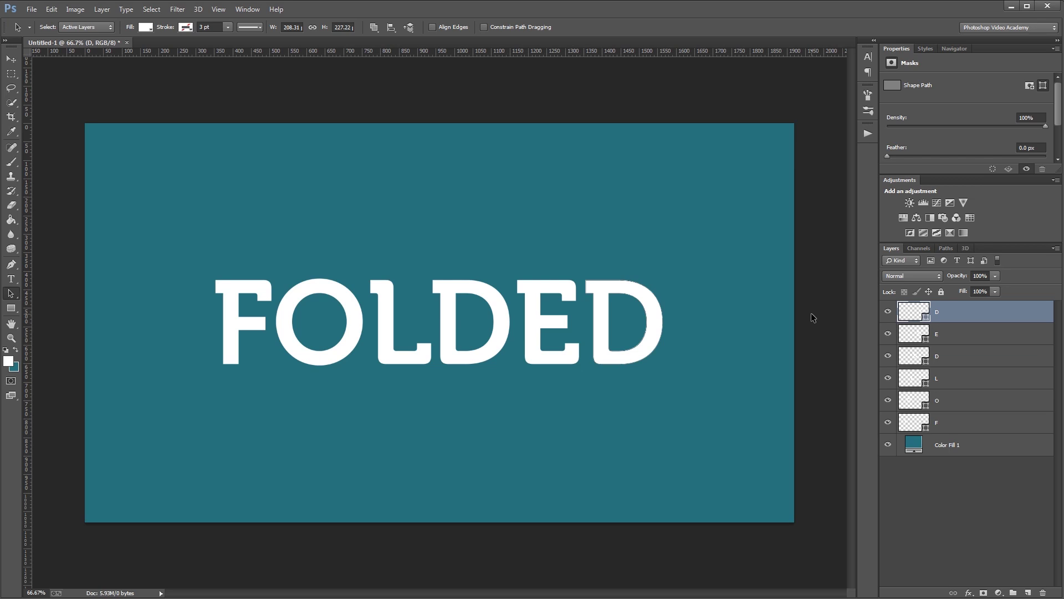
Duplicate each of the six letter layers once, working upward from F to the final D
click(970, 419)
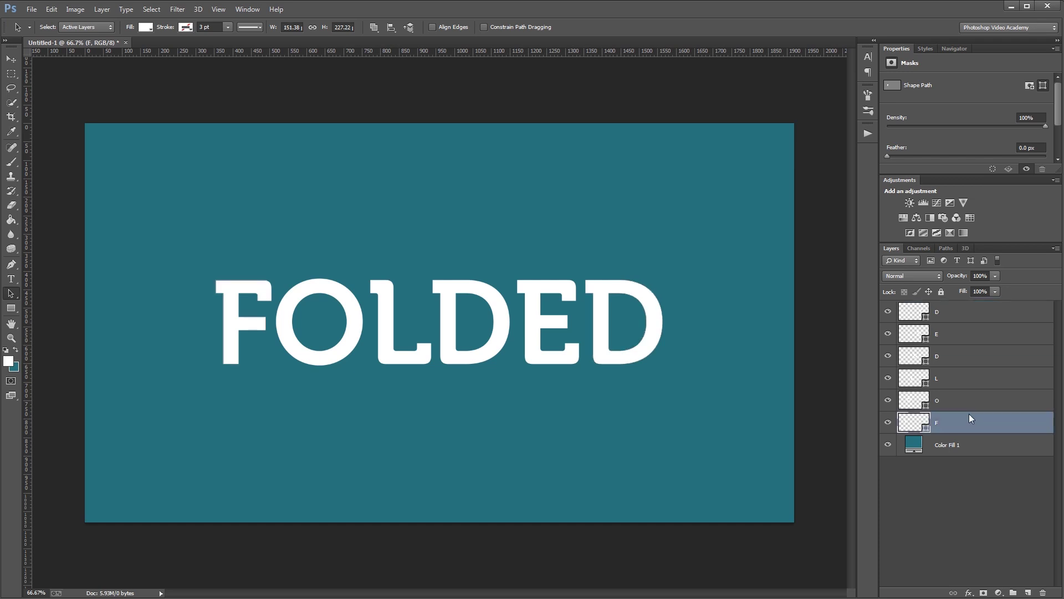
key(ctrl+j)
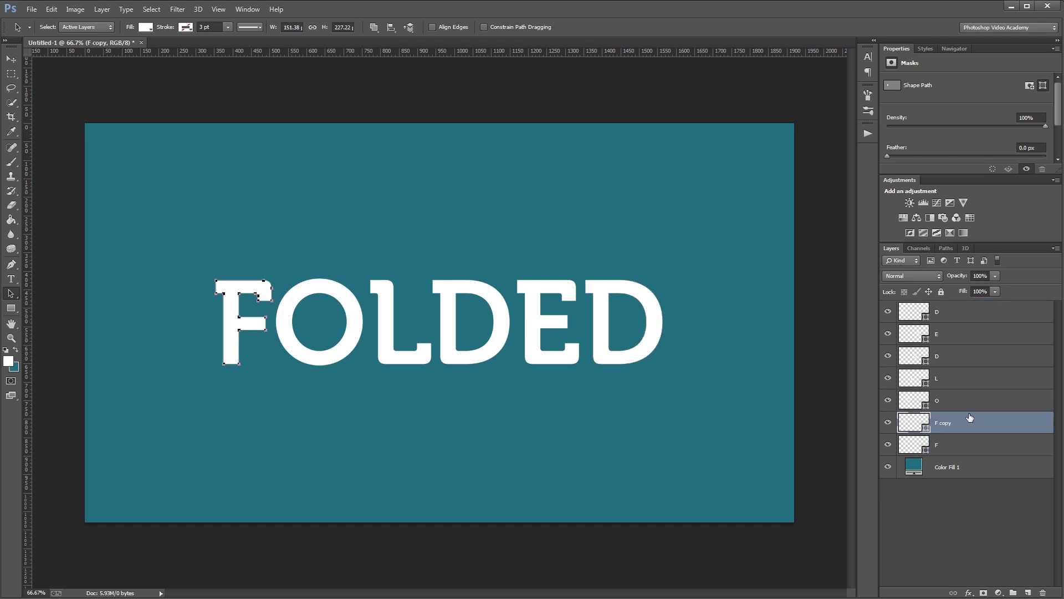
click(971, 401)
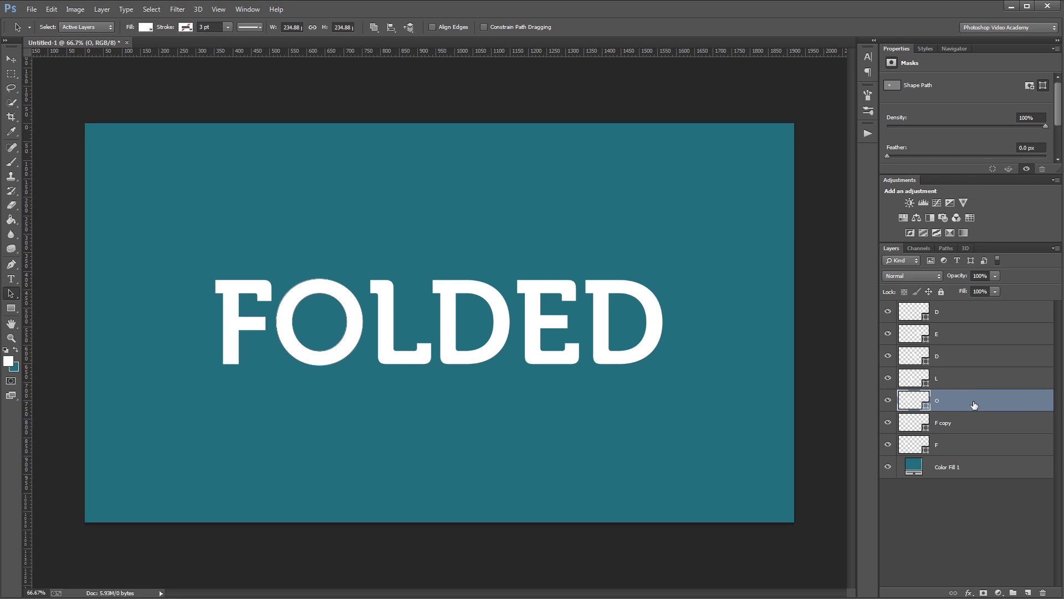
key(ctrl+j)
click(973, 379)
key(ctrl+j)
click(971, 356)
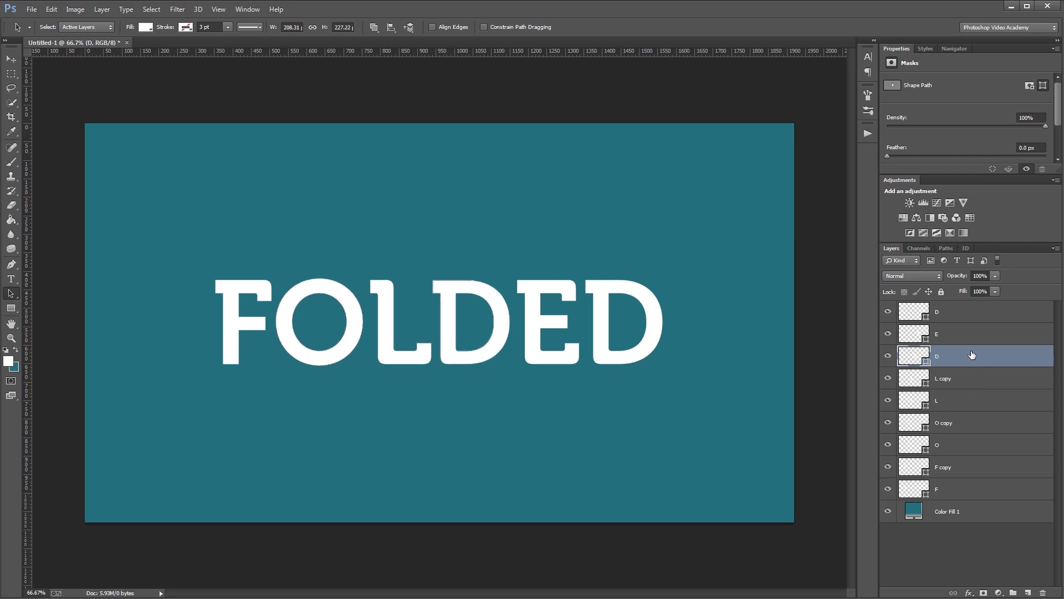
key(ctrl+j)
click(972, 334)
key(ctrl+j)
click(971, 312)
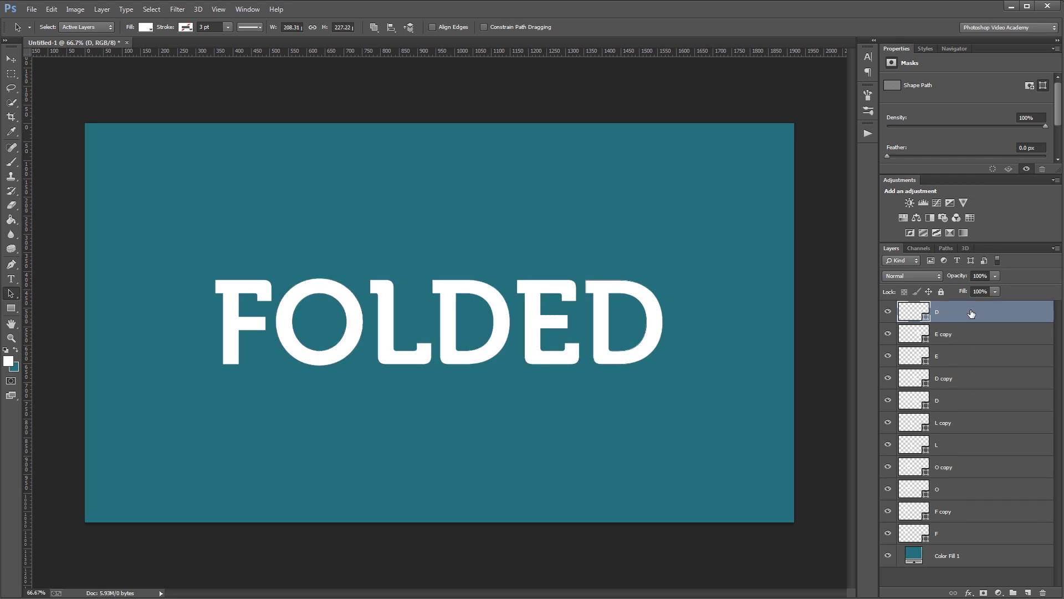
key(ctrl+j)
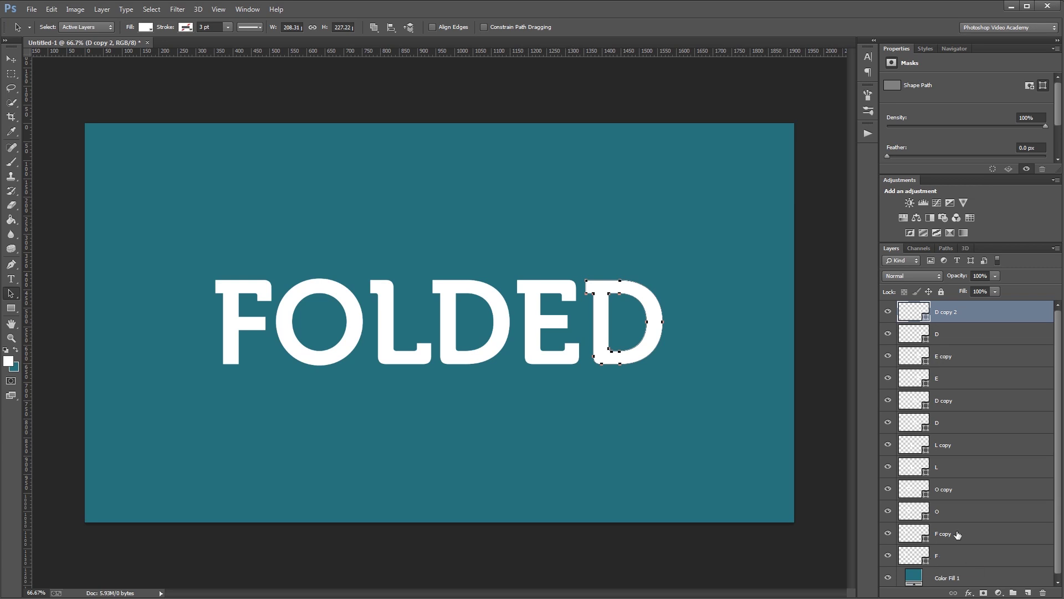
Change the fill colour of the original F shape layer to black
double_click(918, 557)
drag(521, 339, 382, 405)
key(Return)
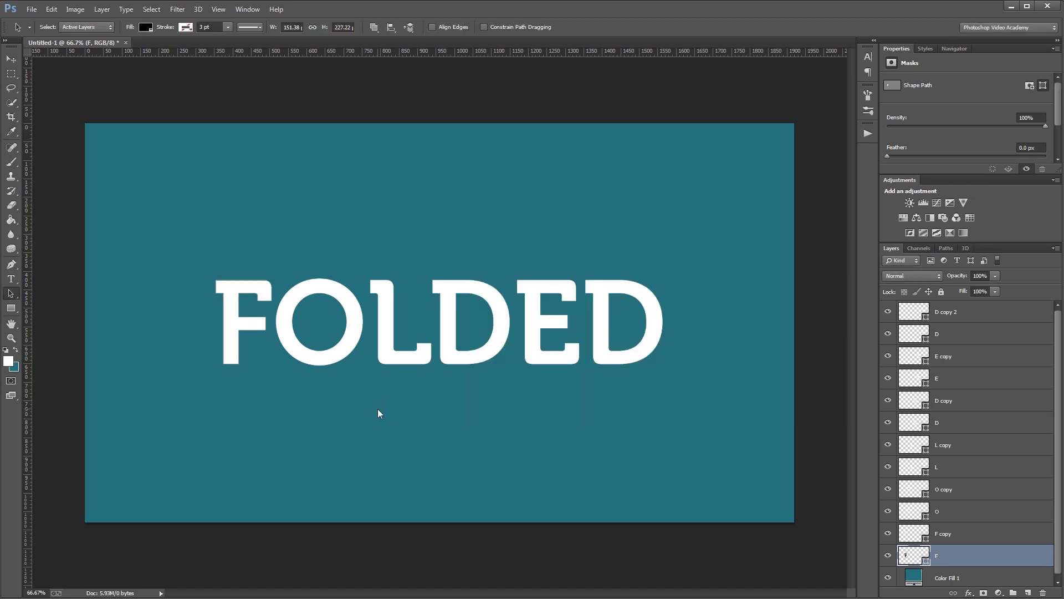
Change the fill colour of the original O and L layers to black (000000)
click(889, 533)
click(894, 534)
double_click(909, 510)
text(000000)
key(Return)
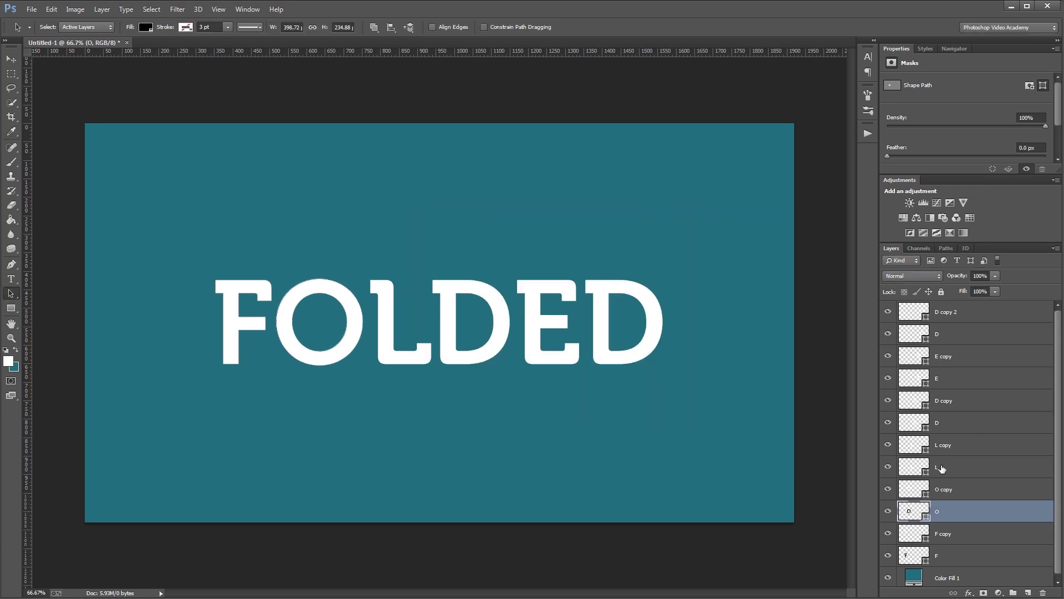
double_click(923, 469)
text(000000)
key(Return)
Change the fill colour of the original first D, E and final D layers to black (000000)
double_click(913, 422)
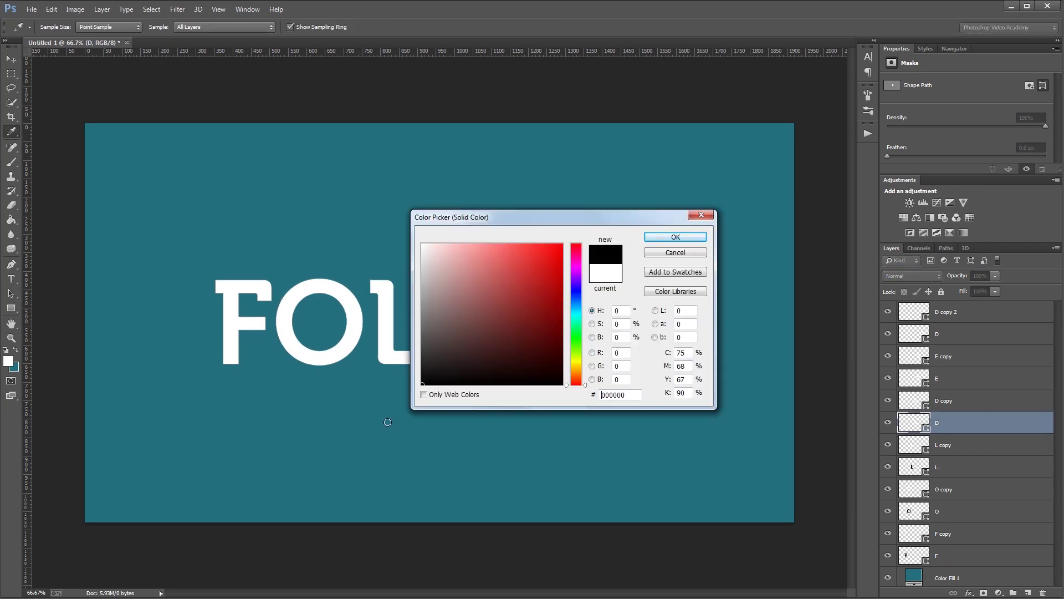
text(000000)
key(Return)
double_click(914, 378)
text(000000)
key(Return)
click(924, 335)
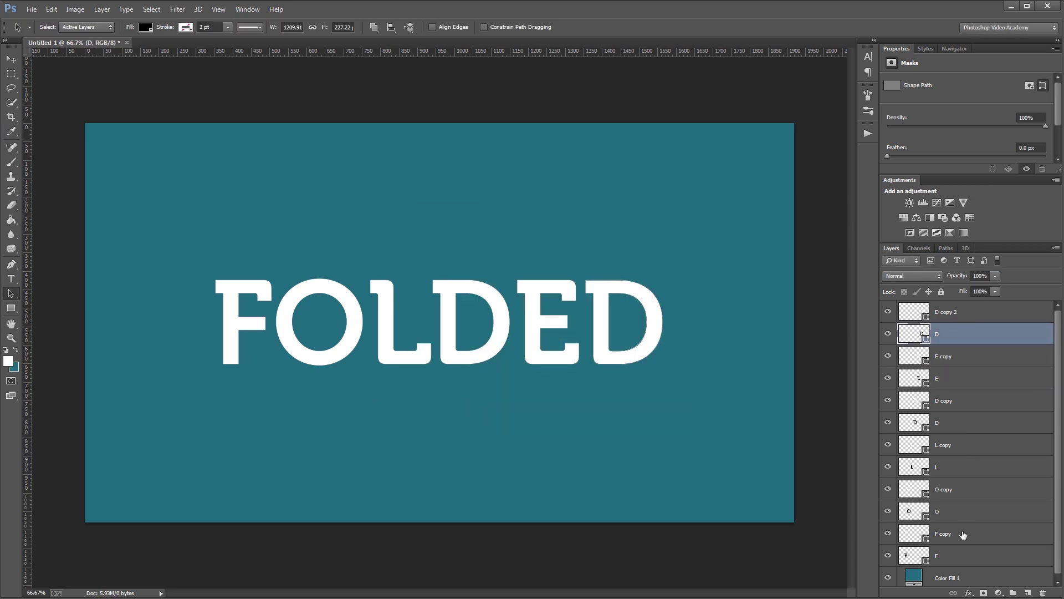
Convert the D copy 2, final D, E copy, E, D copy and first D layers each to a smart object
right_click(971, 314)
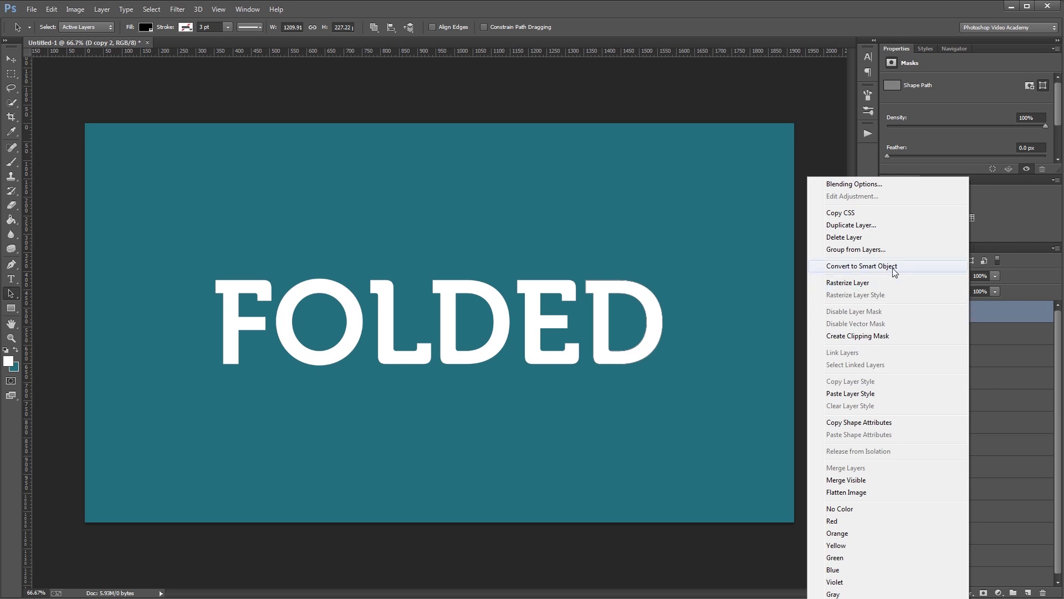
click(893, 266)
right_click(967, 336)
click(898, 266)
right_click(960, 356)
click(891, 266)
right_click(960, 378)
click(893, 266)
right_click(959, 400)
click(893, 266)
right_click(958, 422)
click(882, 266)
Convert the L copy, L, O copy, O, F copy and F layers each to a smart object
right_click(956, 445)
click(873, 267)
right_click(959, 467)
click(892, 266)
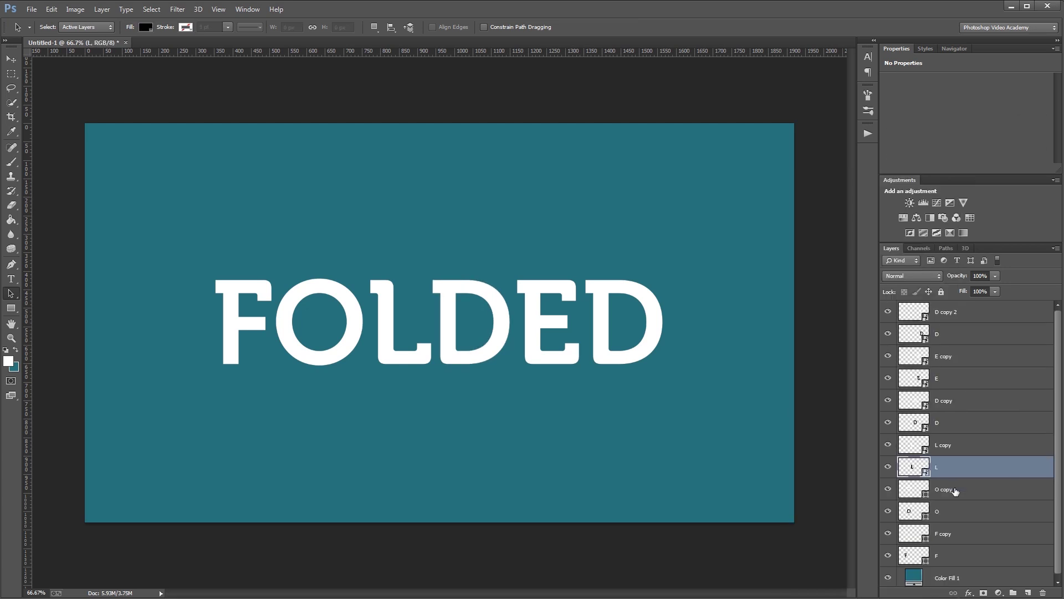
right_click(954, 488)
click(950, 112)
right_click(952, 506)
click(955, 128)
right_click(959, 533)
click(954, 148)
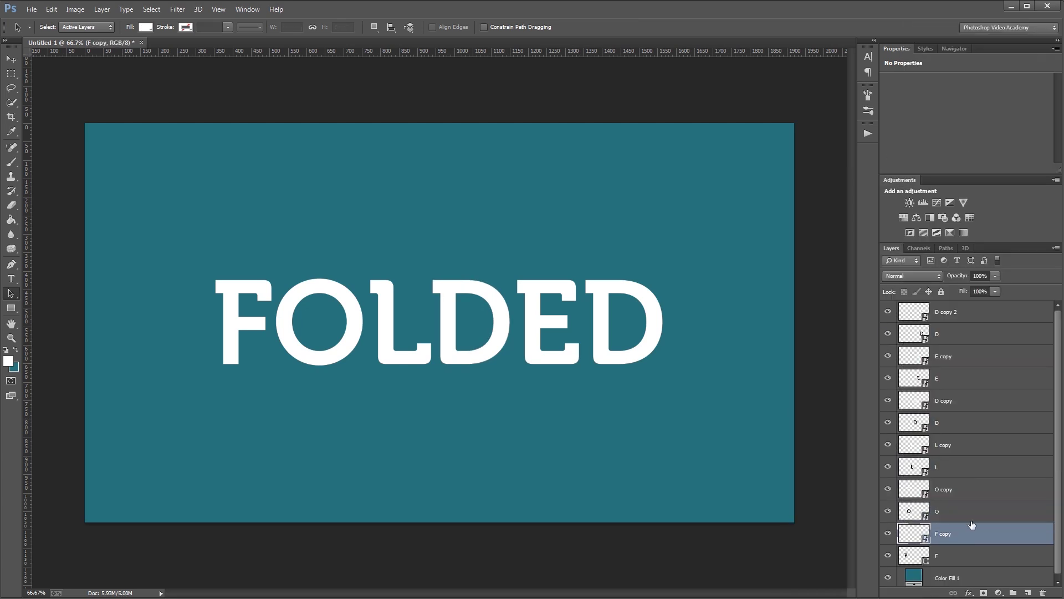
right_click(958, 555)
click(955, 174)
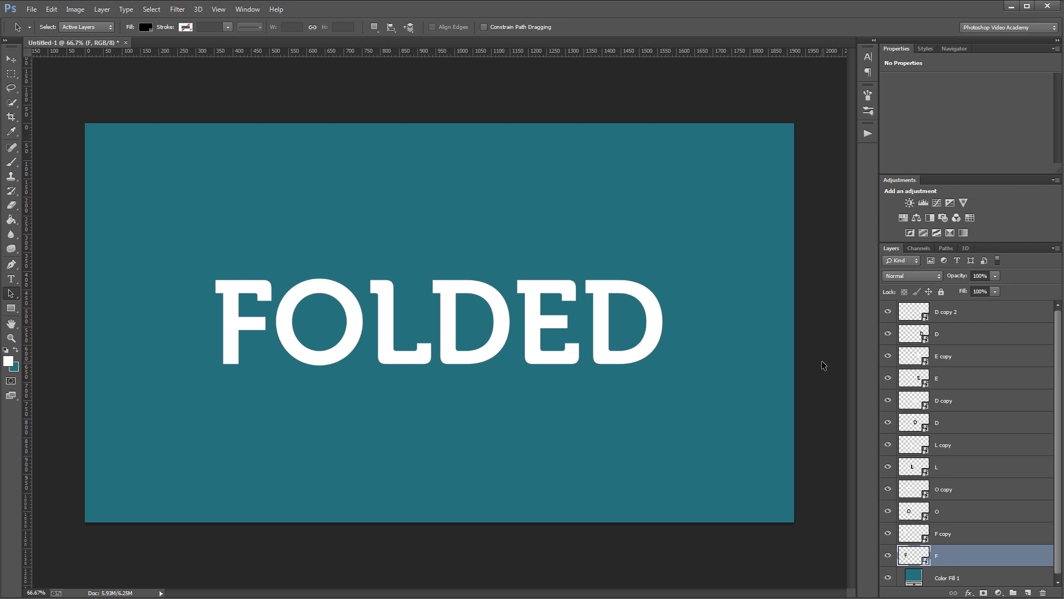
Open paper-004.jpg from the Project Files folder and define it as a pattern named paper-004.jpg, closing the image when done
click(484, 598)
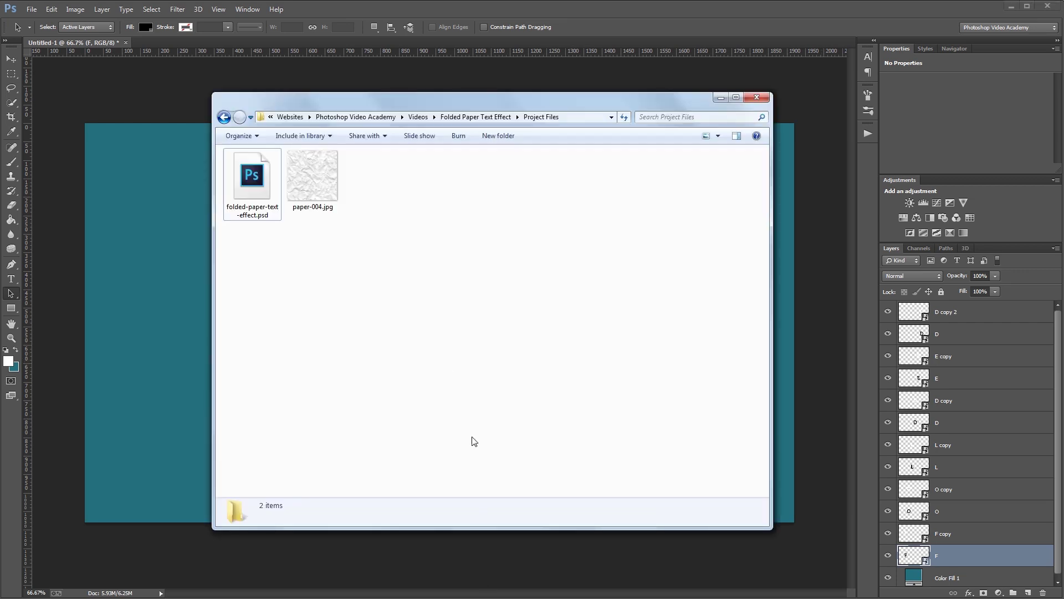
drag(334, 185, 8, 441)
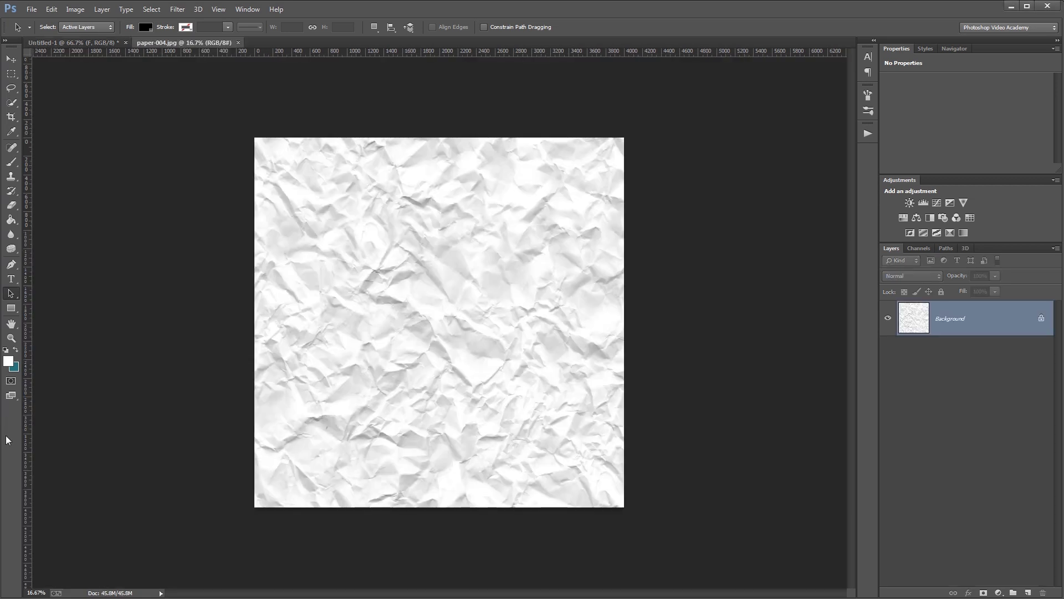
click(51, 9)
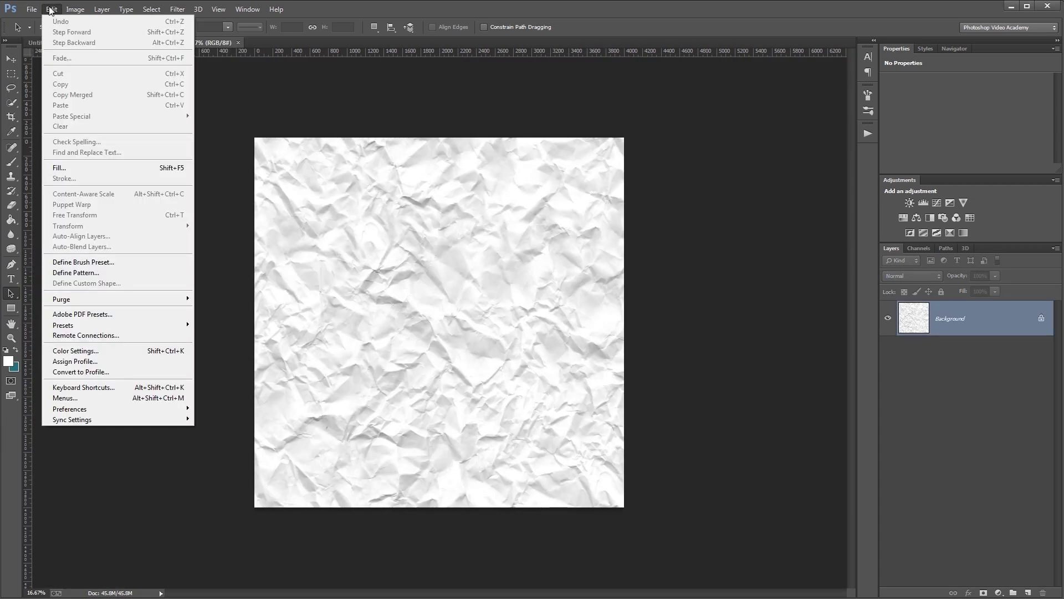
click(109, 271)
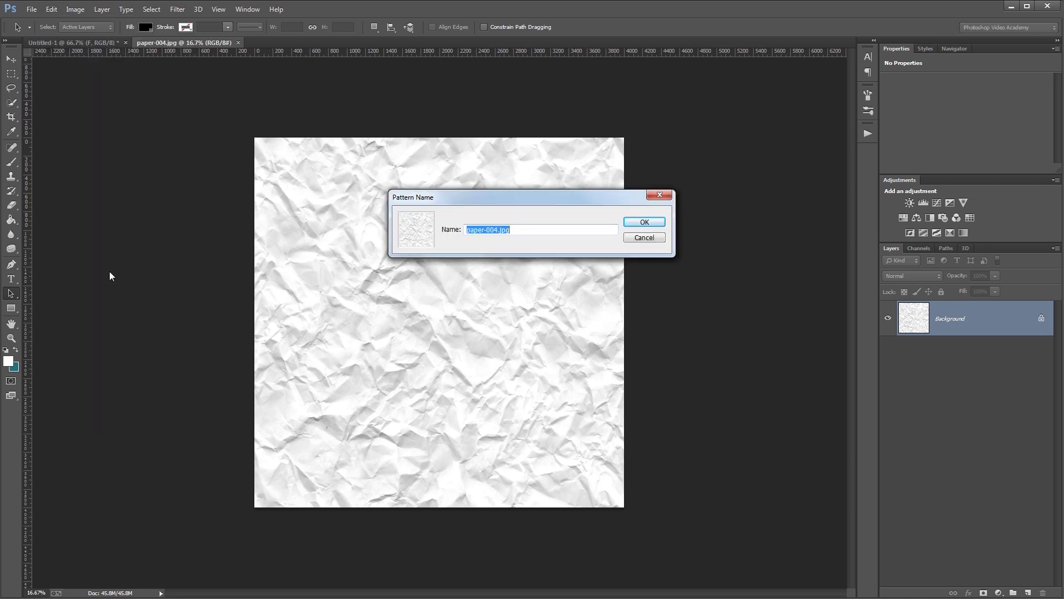
click(643, 223)
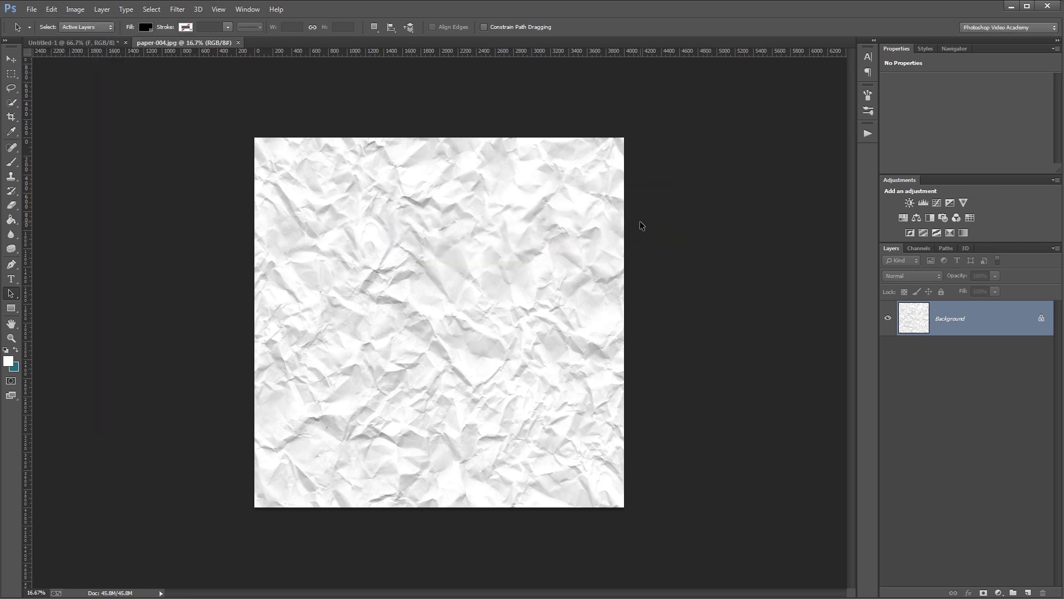
click(237, 42)
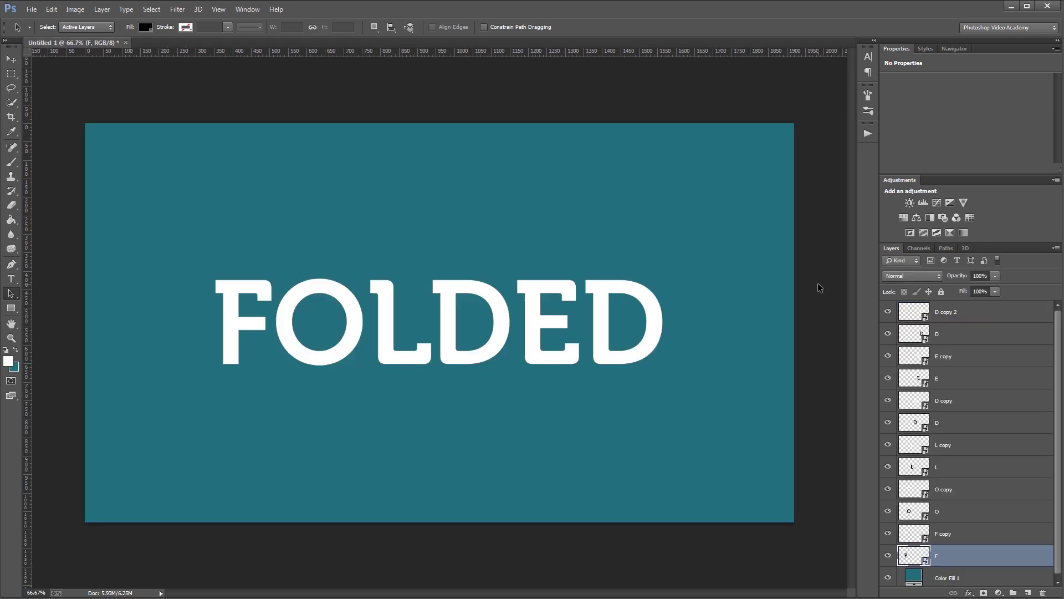
Add a Pattern Overlay to the F copy layer using the paper-004.jpg pattern with the Multiply blend mode
click(984, 539)
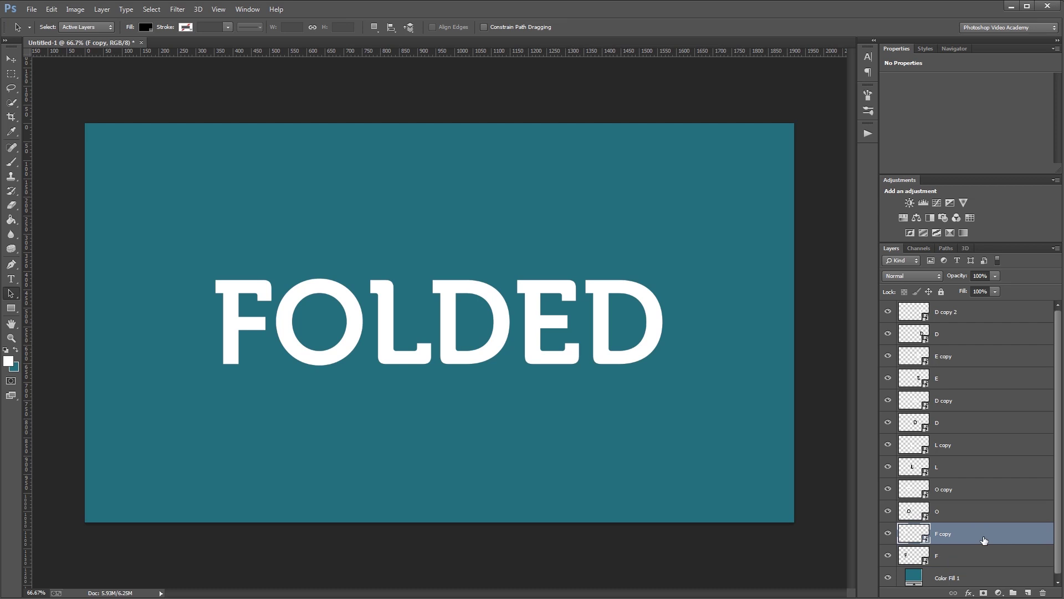
double_click(984, 539)
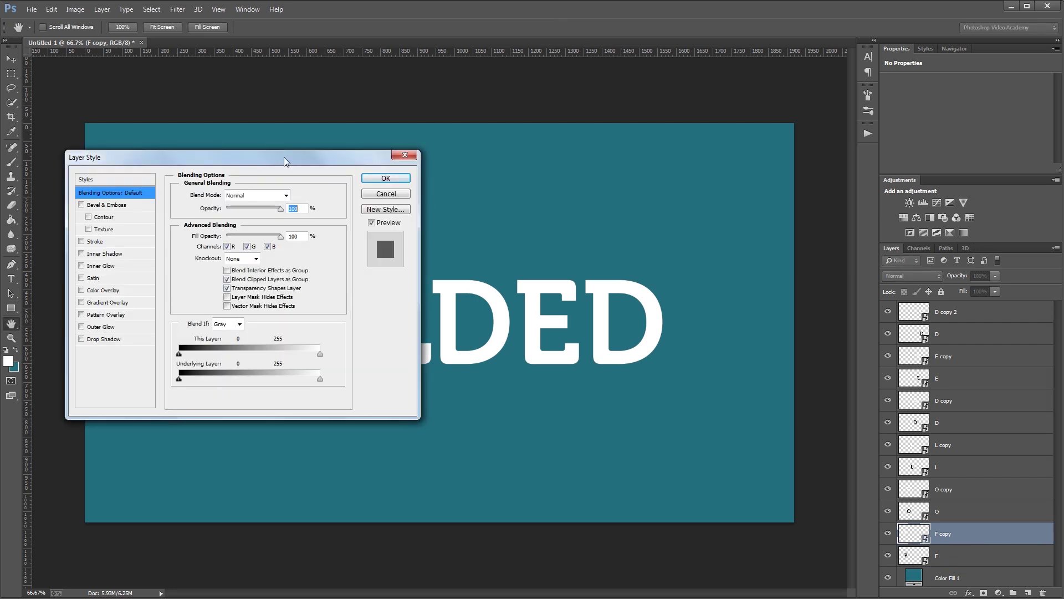
drag(284, 157, 683, 160)
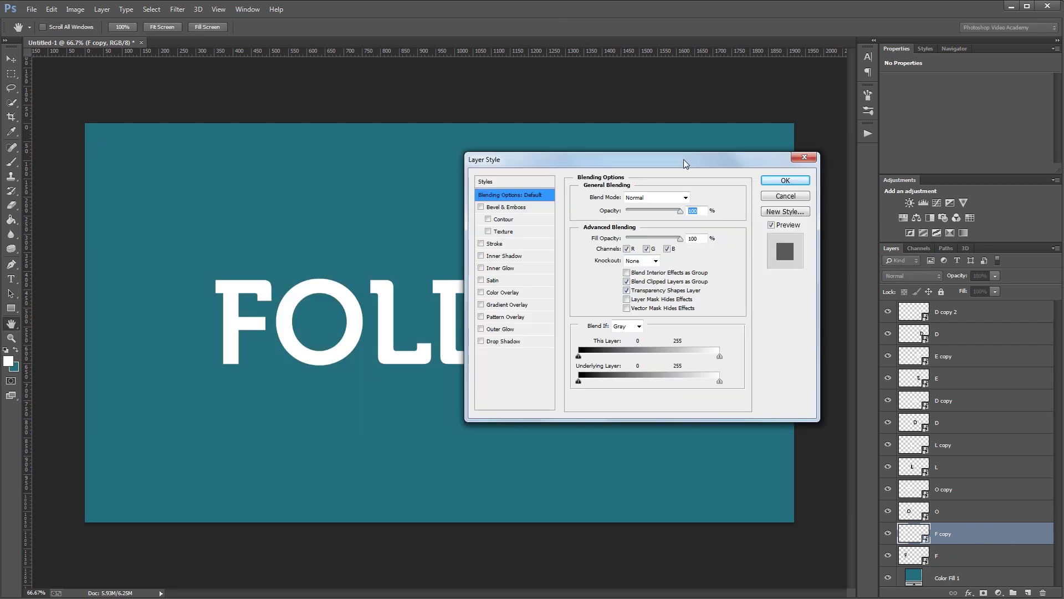
click(510, 318)
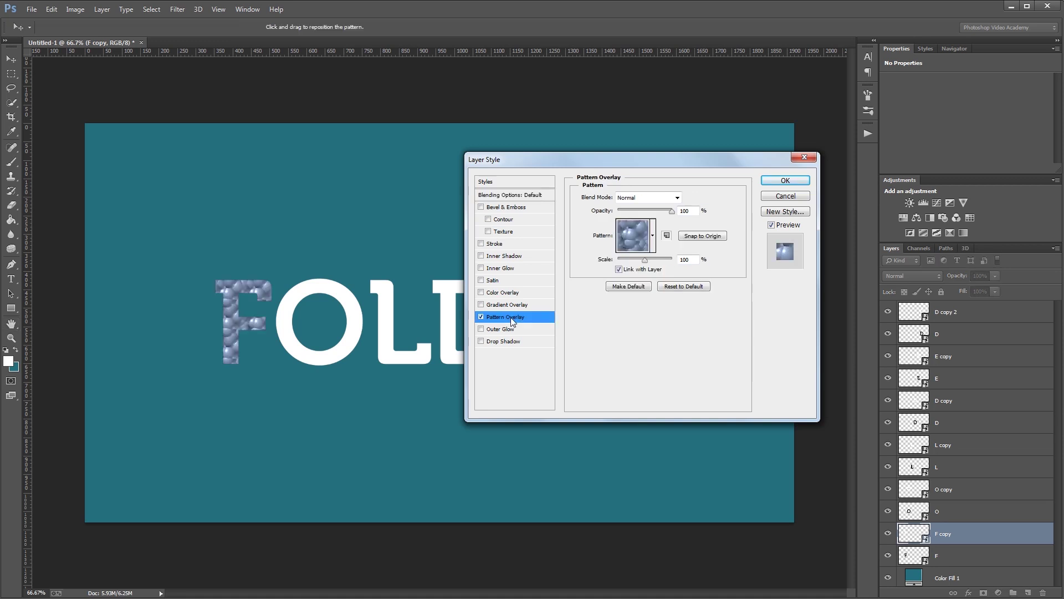
click(654, 236)
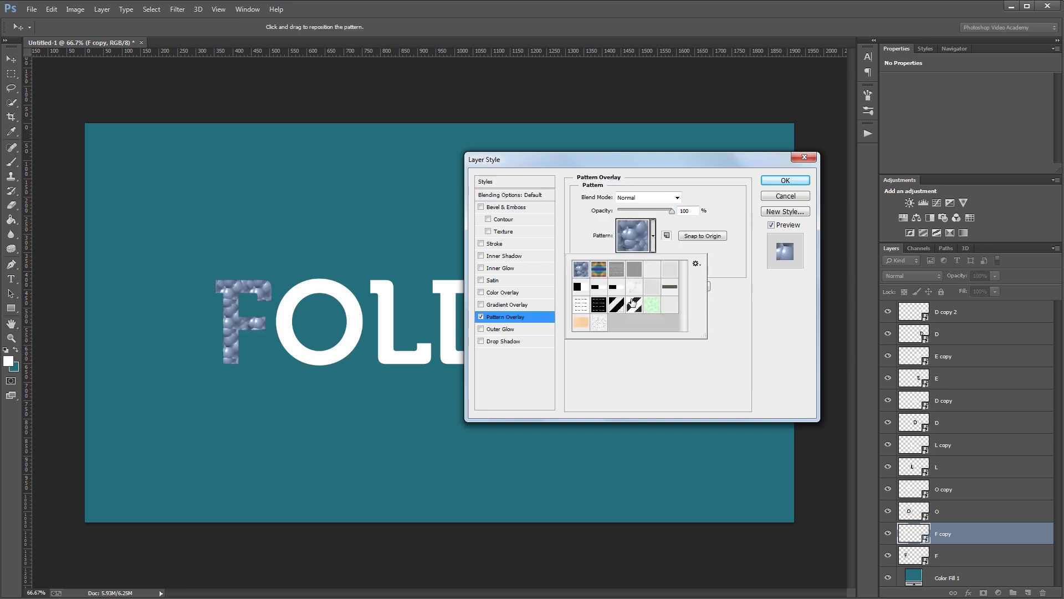
click(600, 323)
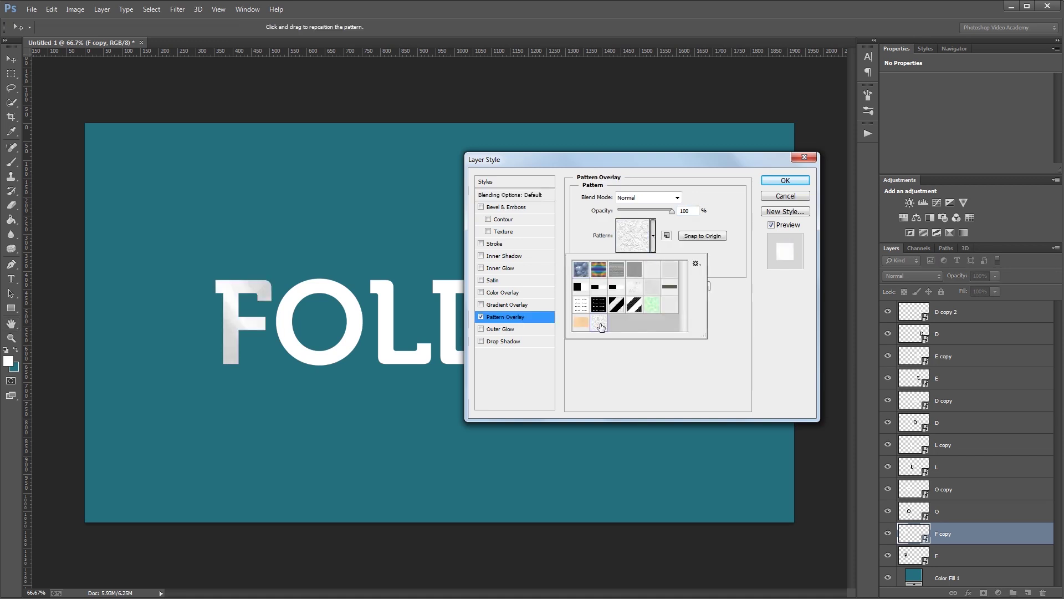
click(646, 197)
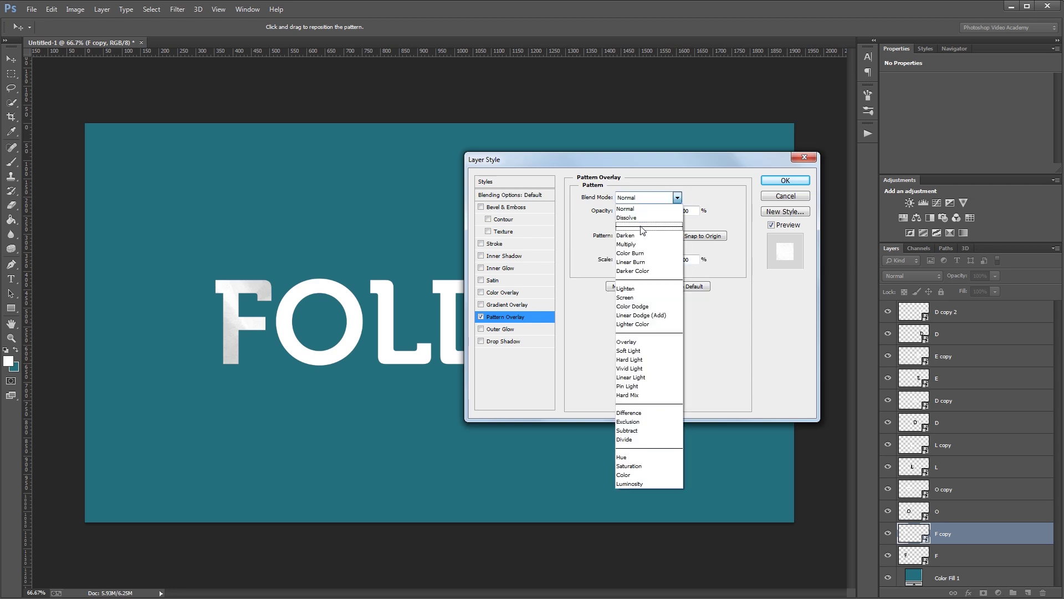
click(645, 245)
Set the pattern overlay's opacity to 65% and scale to 50%, and toggle its Link with Layer option
click(698, 209)
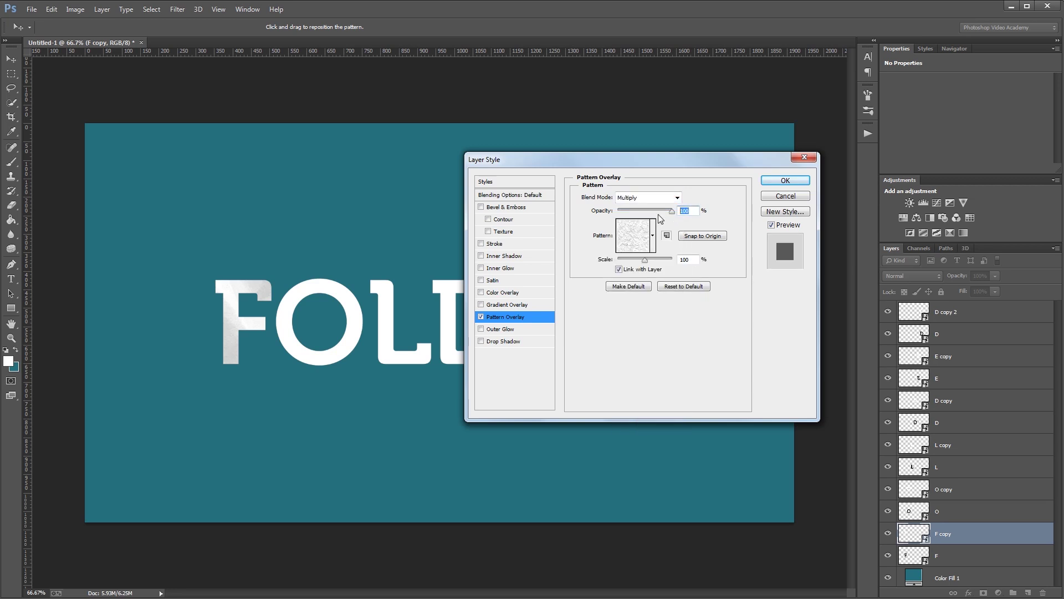
text(65)
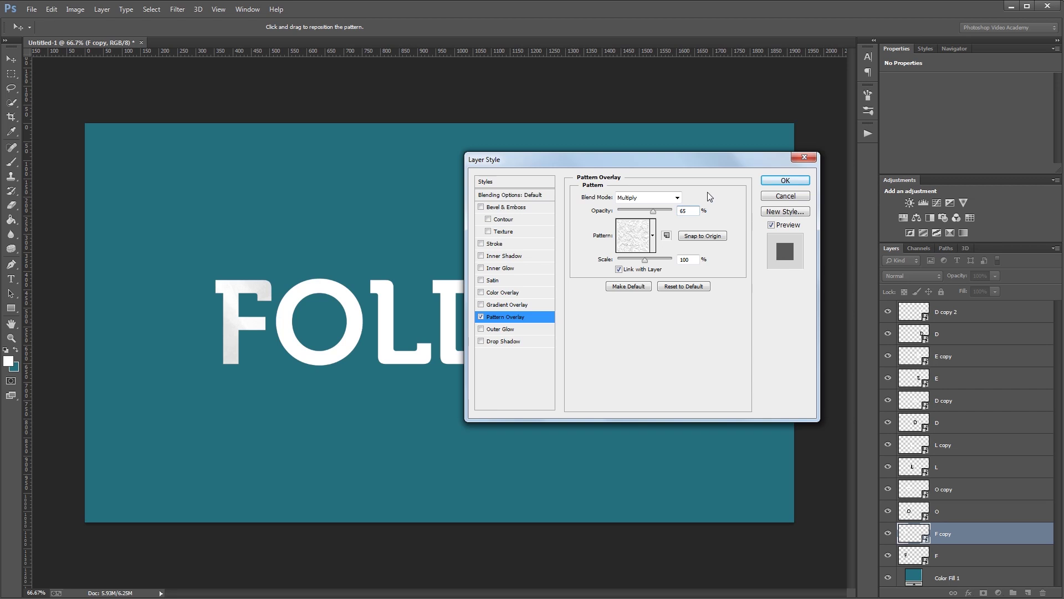
double_click(691, 260)
text(50)
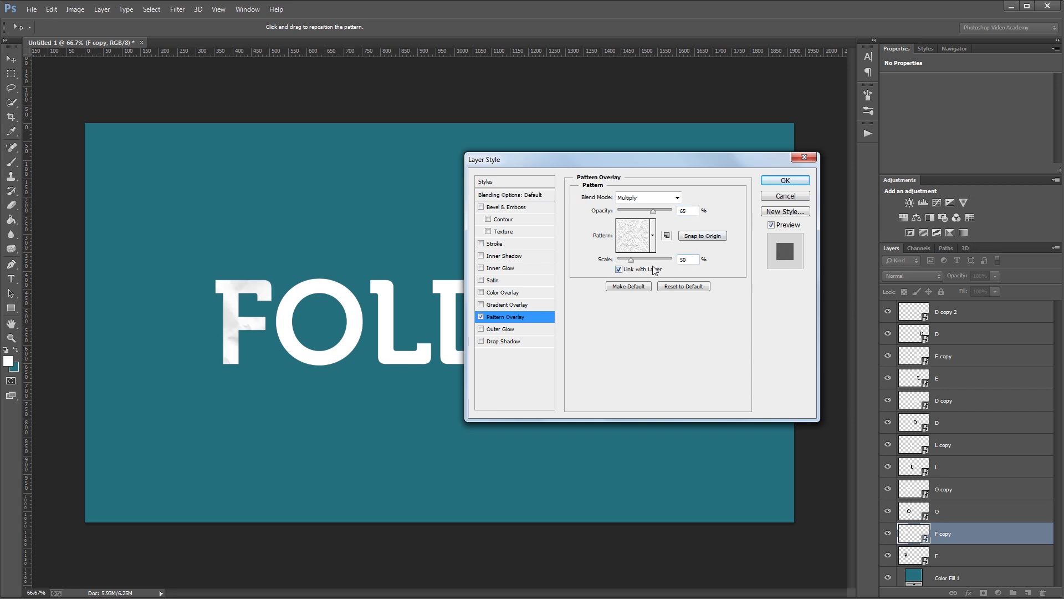
click(620, 269)
Enable Bevel & Emboss on the F copy layer with a size of 0 px and a shading angle of 135°
click(481, 207)
click(510, 208)
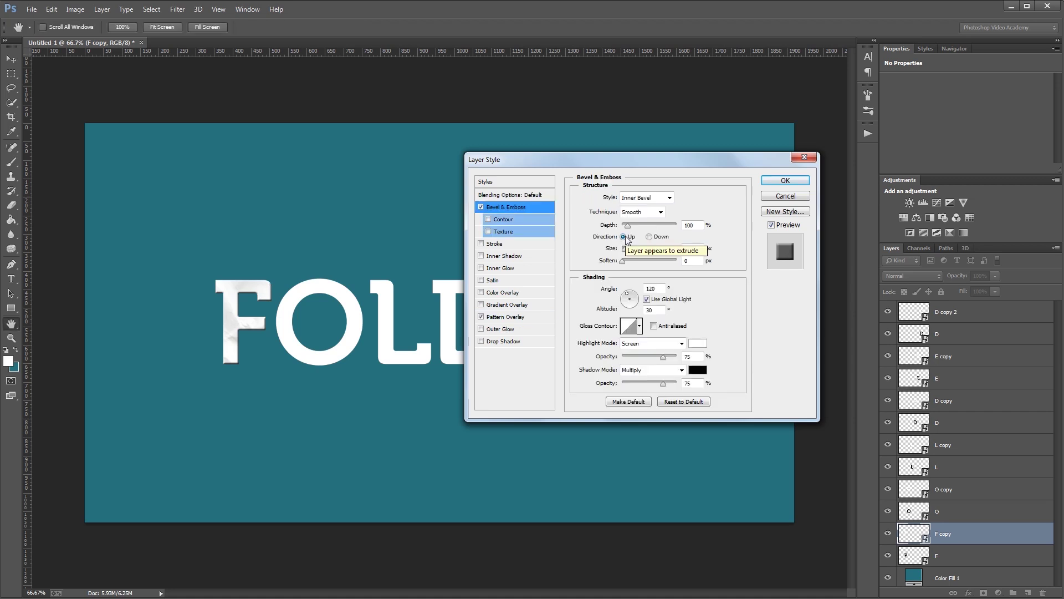
click(693, 247)
key(shift+Down)
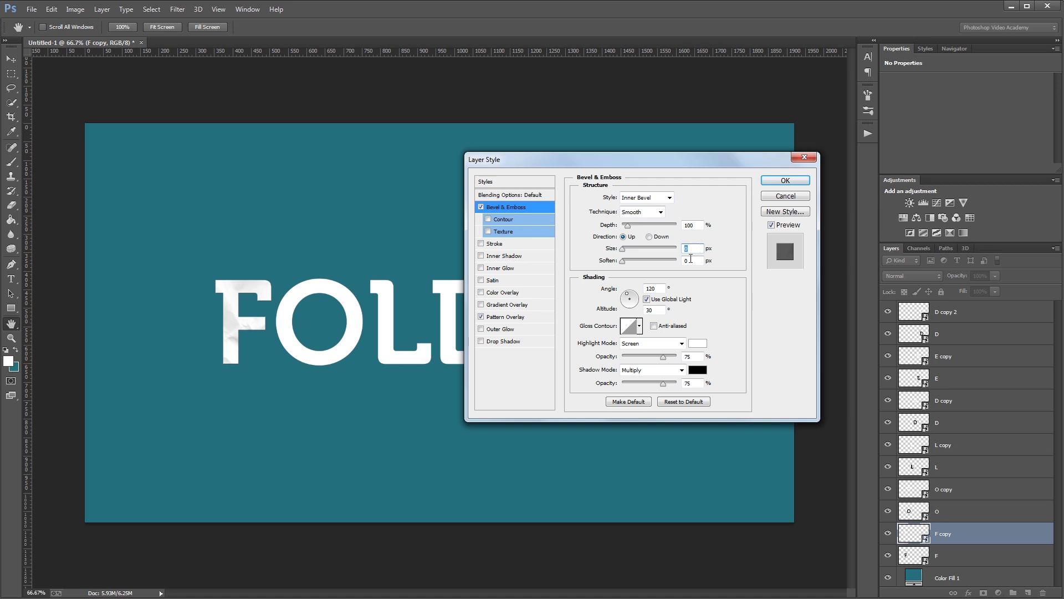
key(Tab)
key(Tab)
text(135)
Set the bevel's highlight to Linear Dodge (Add) at 10% opacity and its shadow to Linear Burn at 25% opacity
click(649, 343)
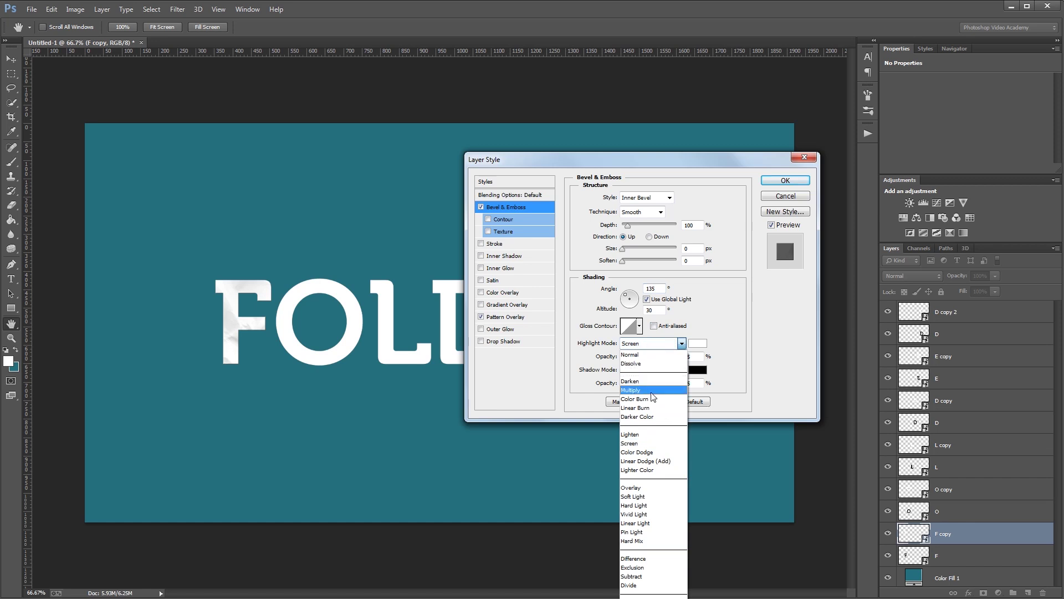
click(659, 461)
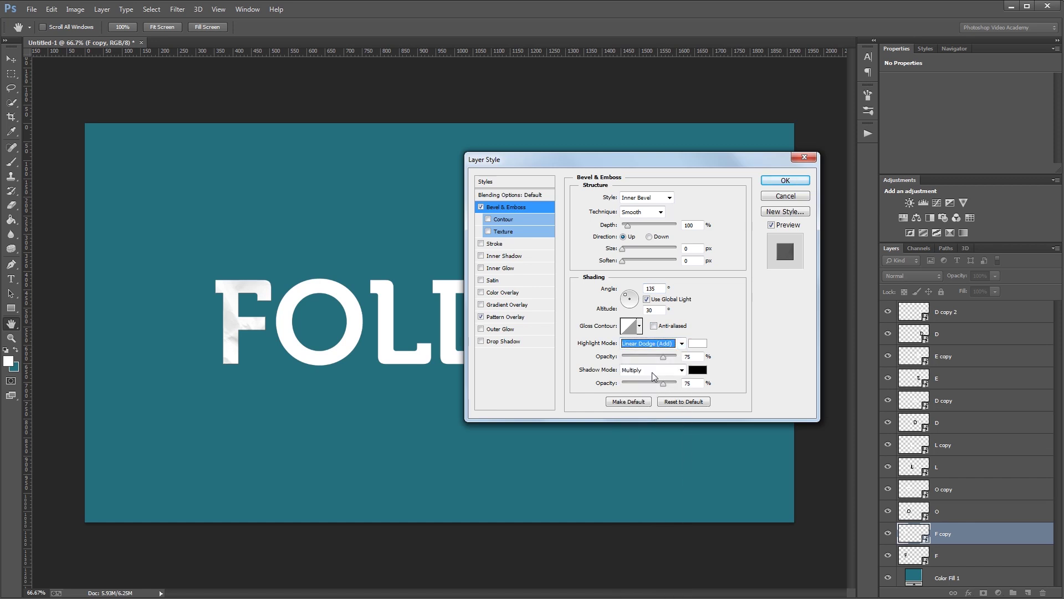
click(652, 370)
click(658, 435)
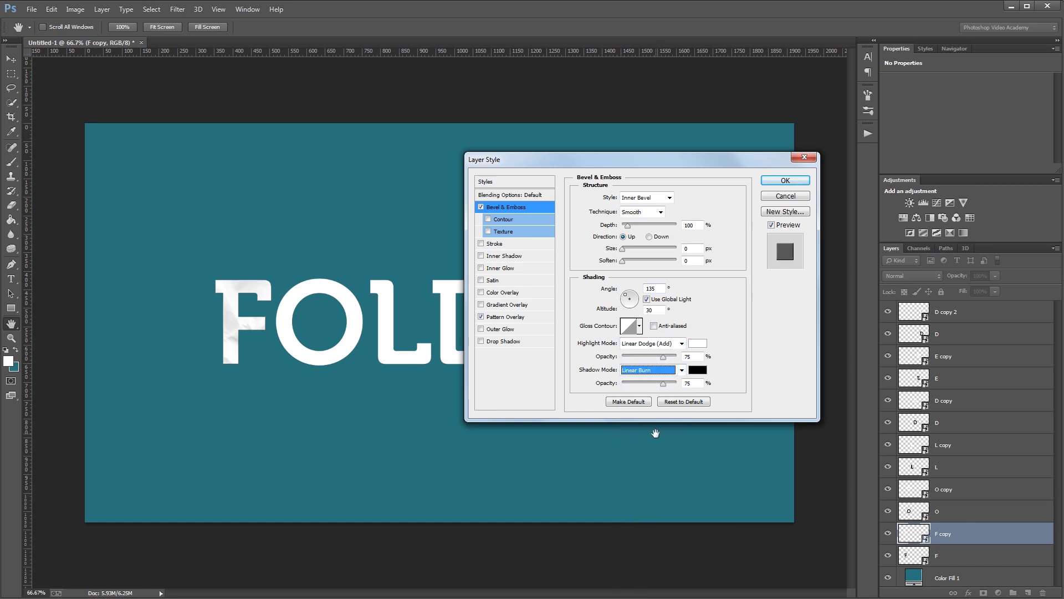
double_click(695, 357)
text(10)
key(Tab)
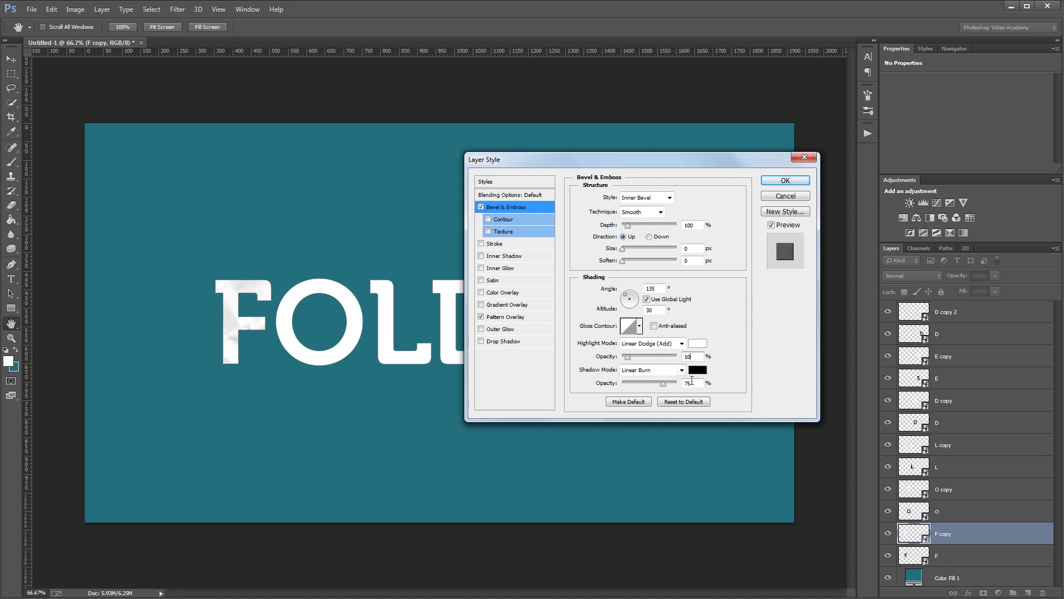
text(25)
Add a Multiply Satin effect with 5% opacity, 19° angle, 15 px distance and 25 px size
click(529, 281)
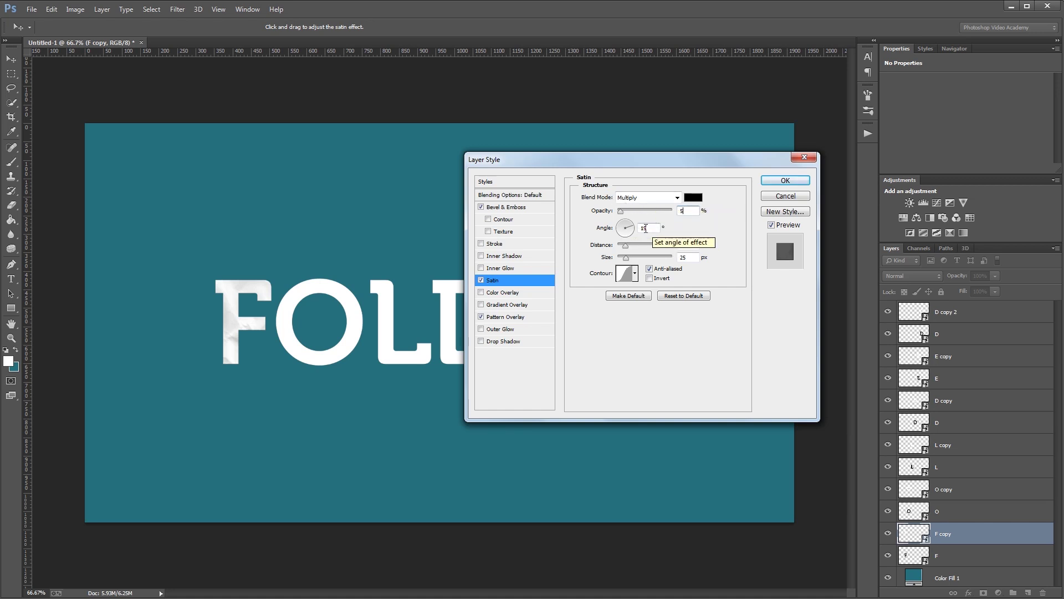
click(693, 246)
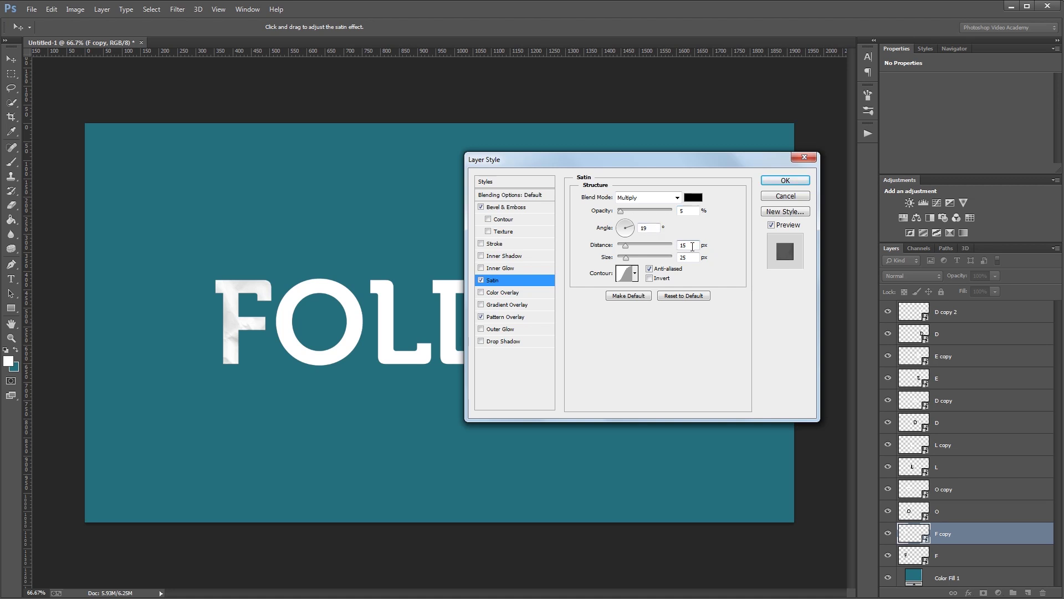
click(693, 257)
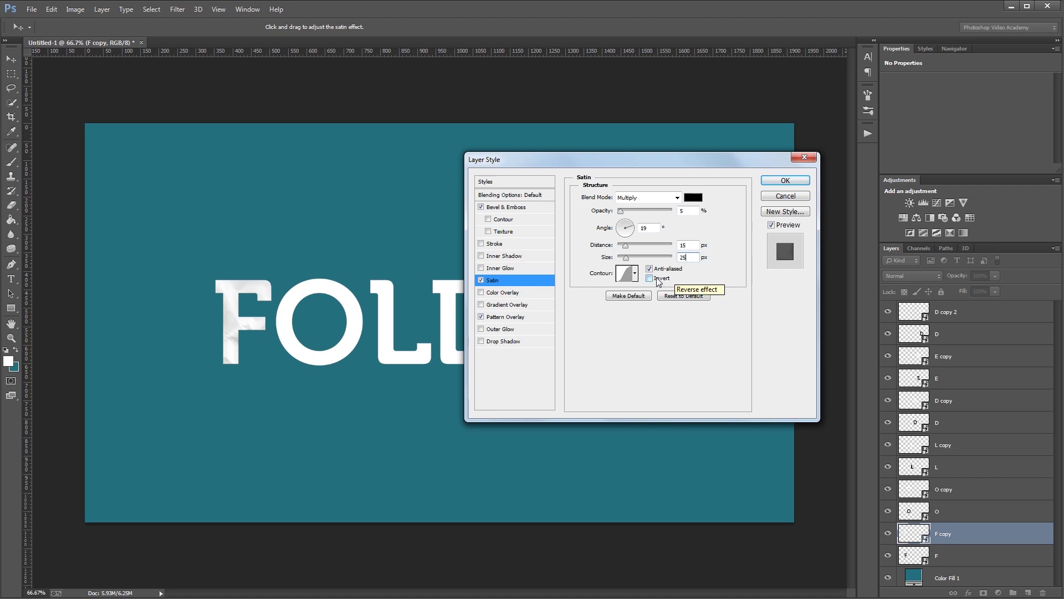
Add a Drop Shadow to the F copy layer with Multiply blending, 20% opacity and 25 px size, and apply the layer style
click(521, 340)
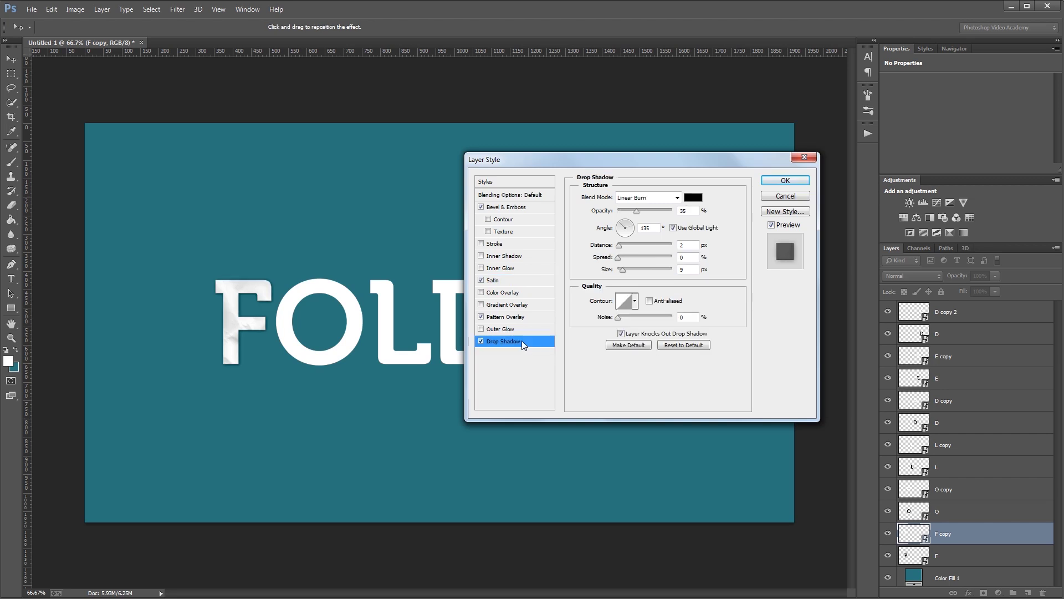
click(637, 198)
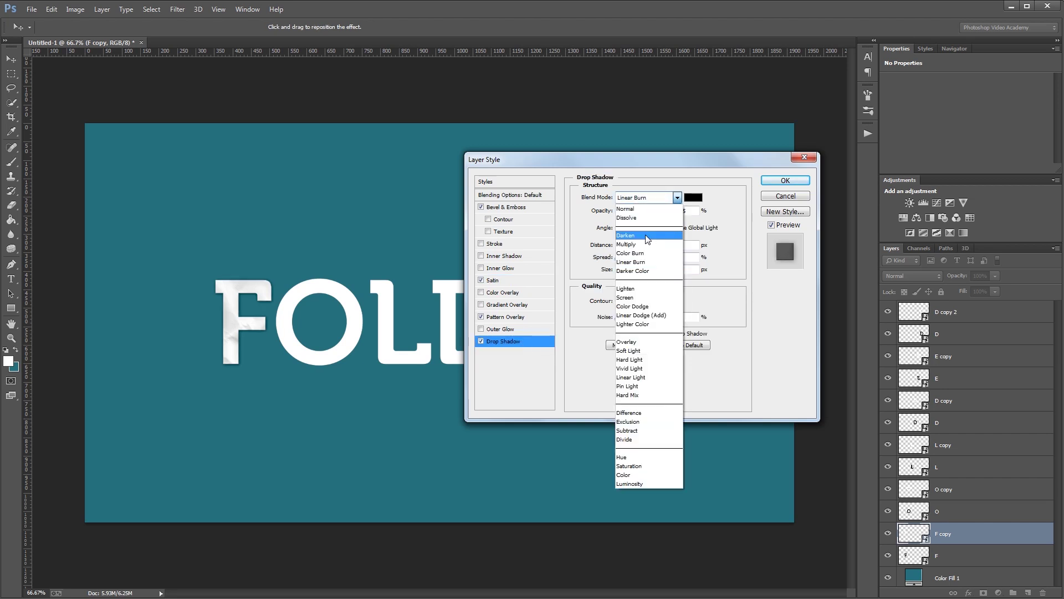
click(646, 245)
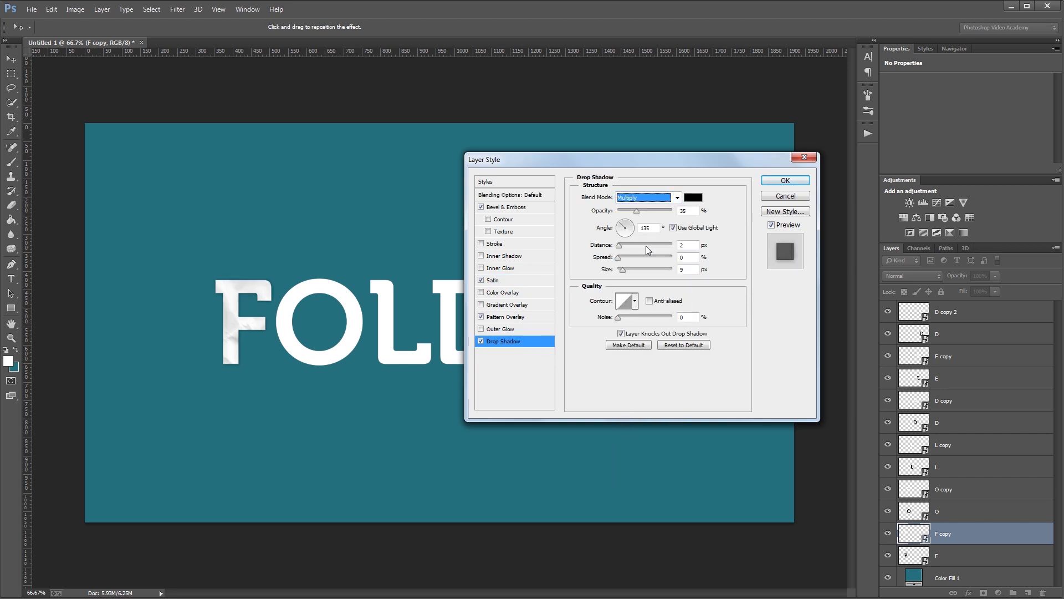
double_click(684, 210)
text(20)
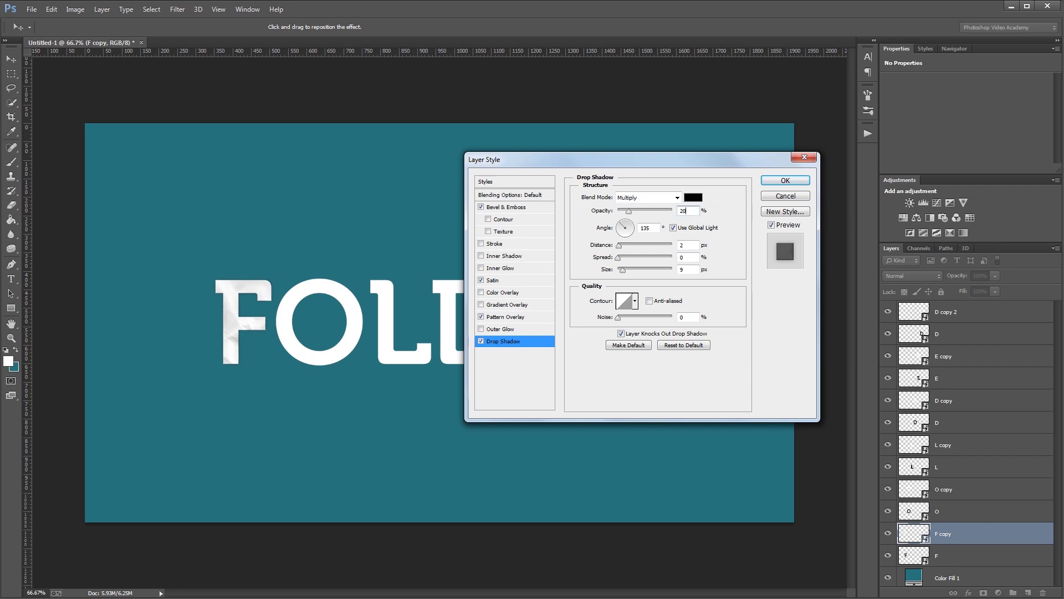
click(685, 246)
double_click(690, 270)
text(25)
click(689, 246)
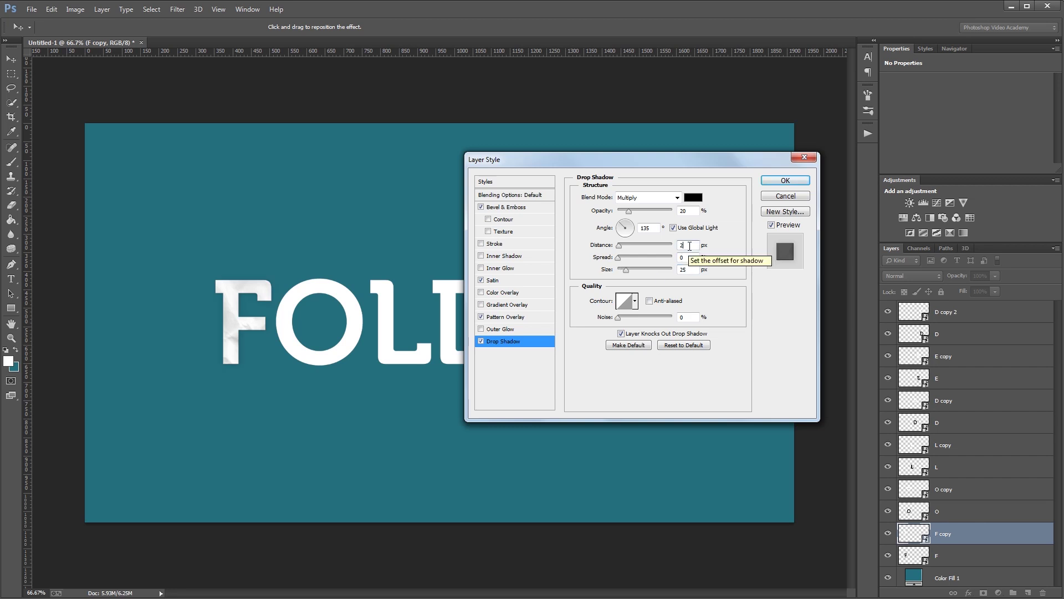
click(783, 181)
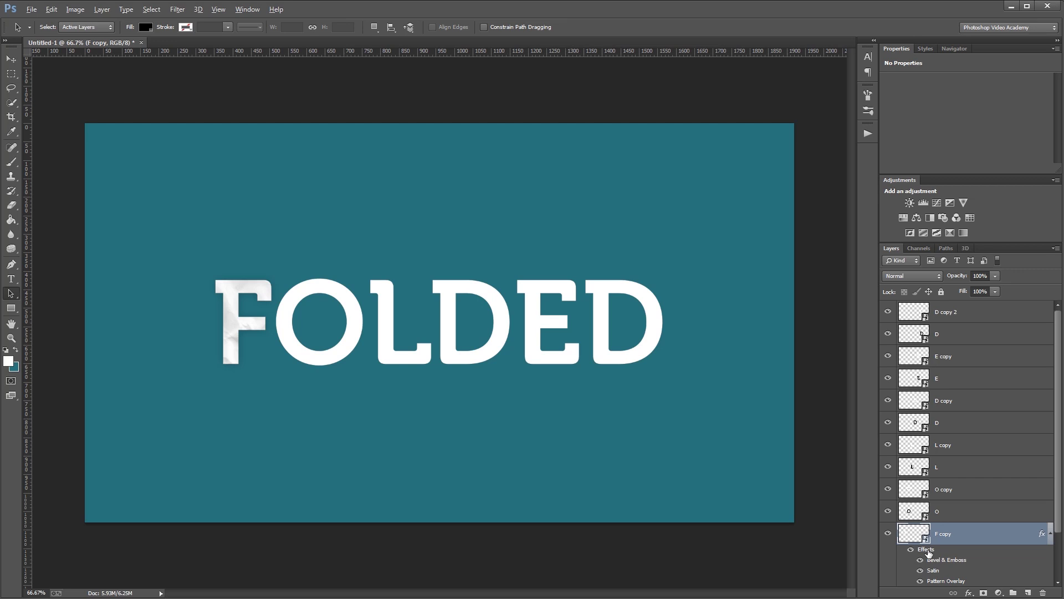
Copy the F copy layer's effects onto the other white letter copy layers and collapse all the effects lists
drag(929, 553, 954, 314)
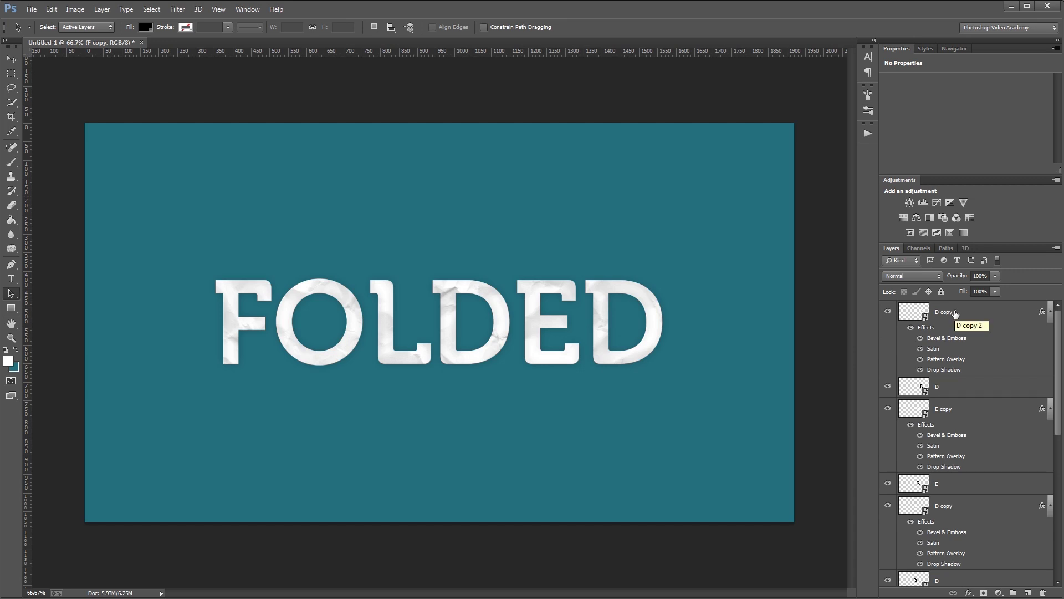
alt+click(1050, 312)
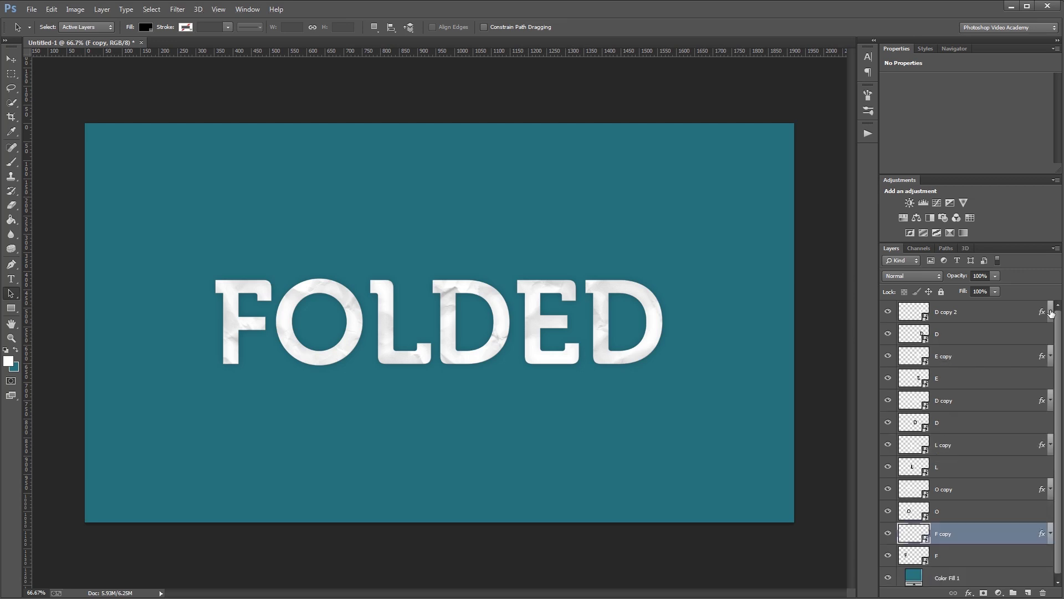
Warp the white F copy by pulling its upper-left corner slightly inward, exposing the black F behind it
click(9, 65)
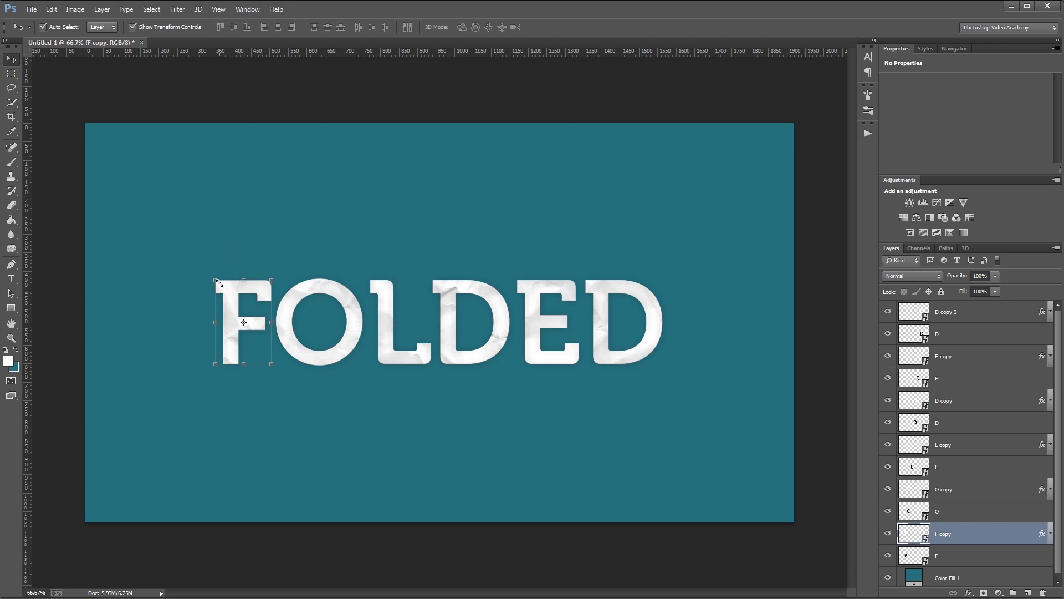
click(268, 276)
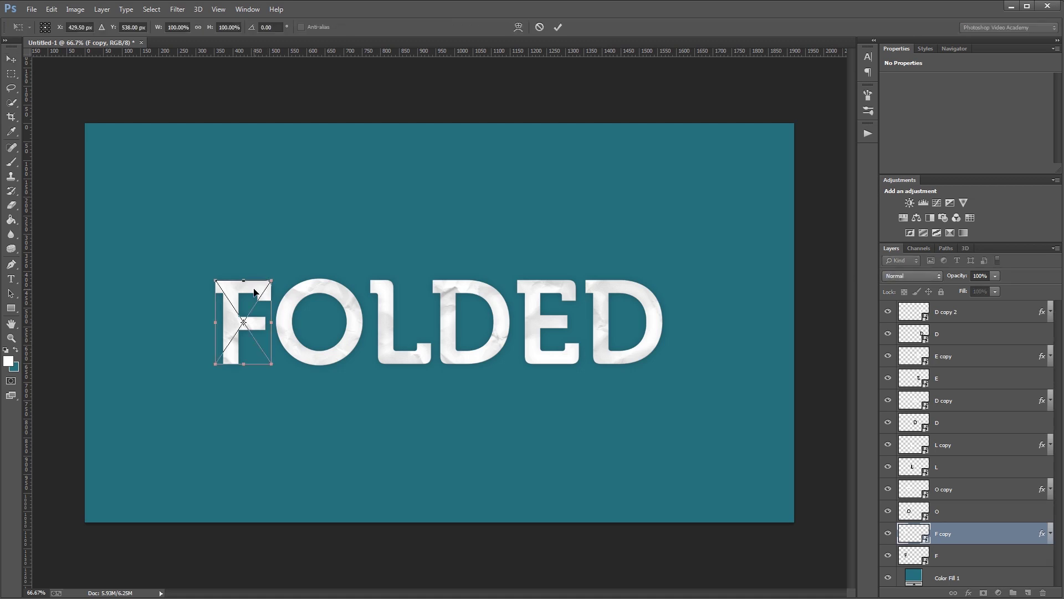
right_click(254, 291)
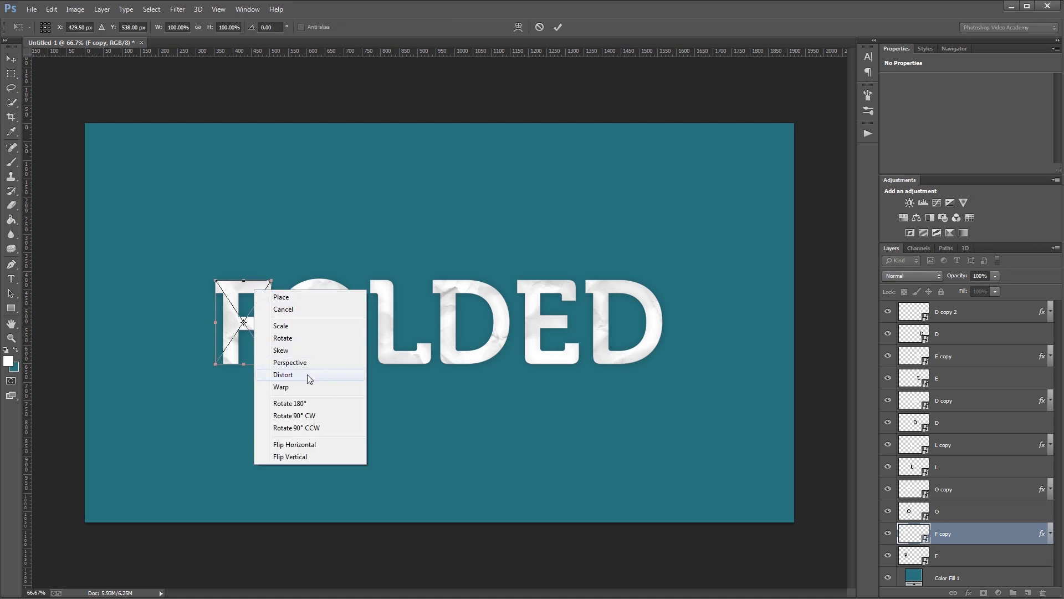
click(298, 387)
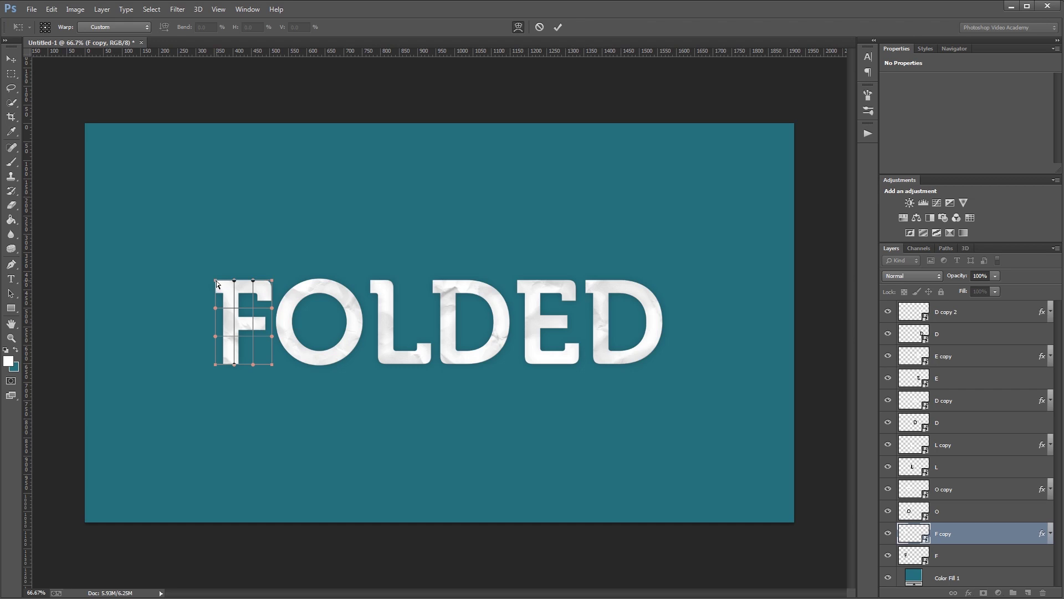
drag(217, 284, 220, 286)
key(Return)
click(222, 245)
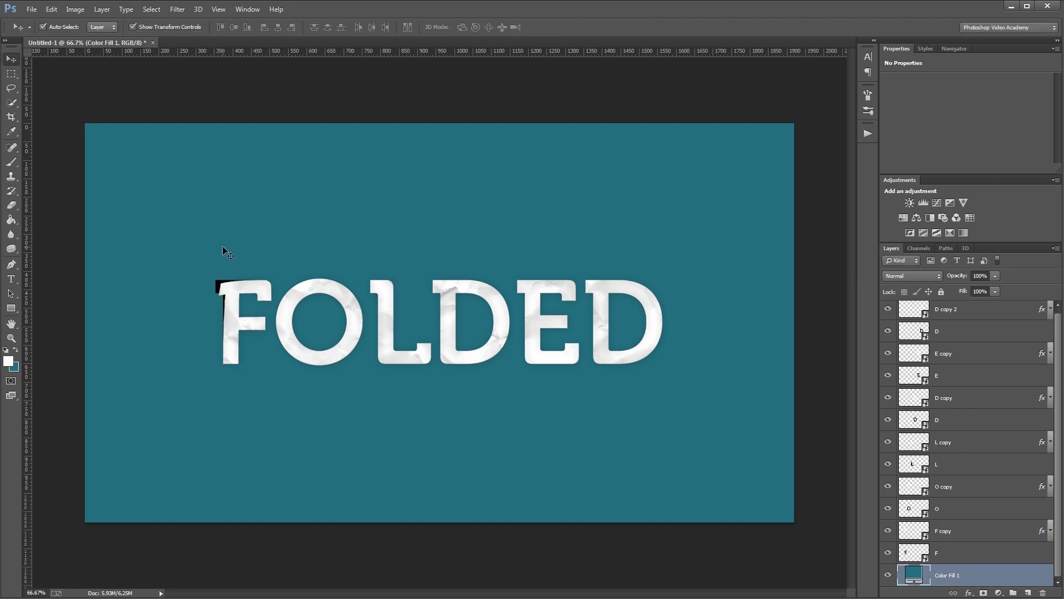
Warp the black F layer by pulling its upper-left corner slightly outward
click(218, 283)
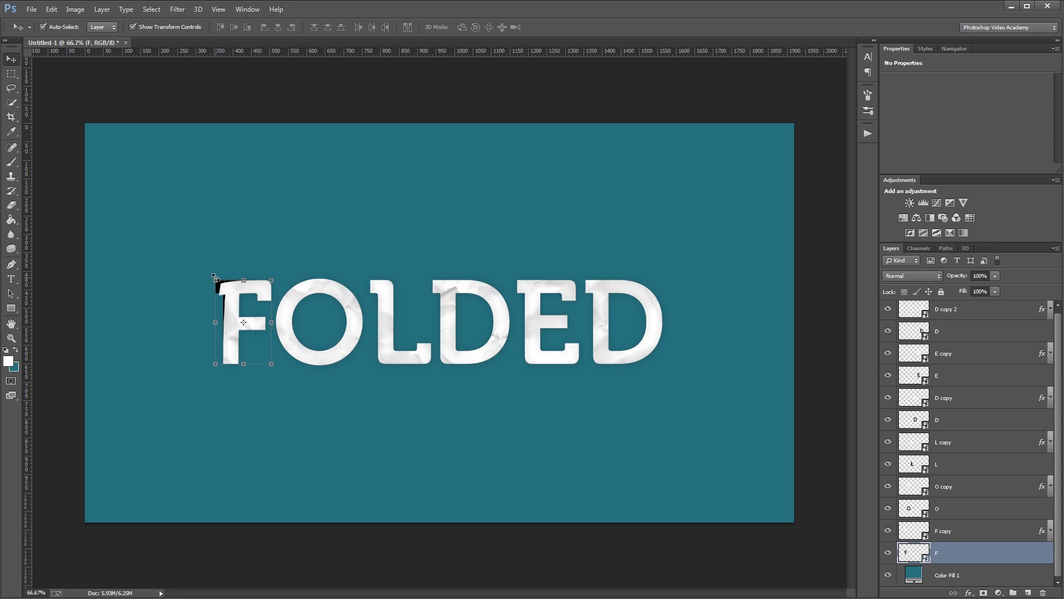
click(214, 276)
right_click(233, 302)
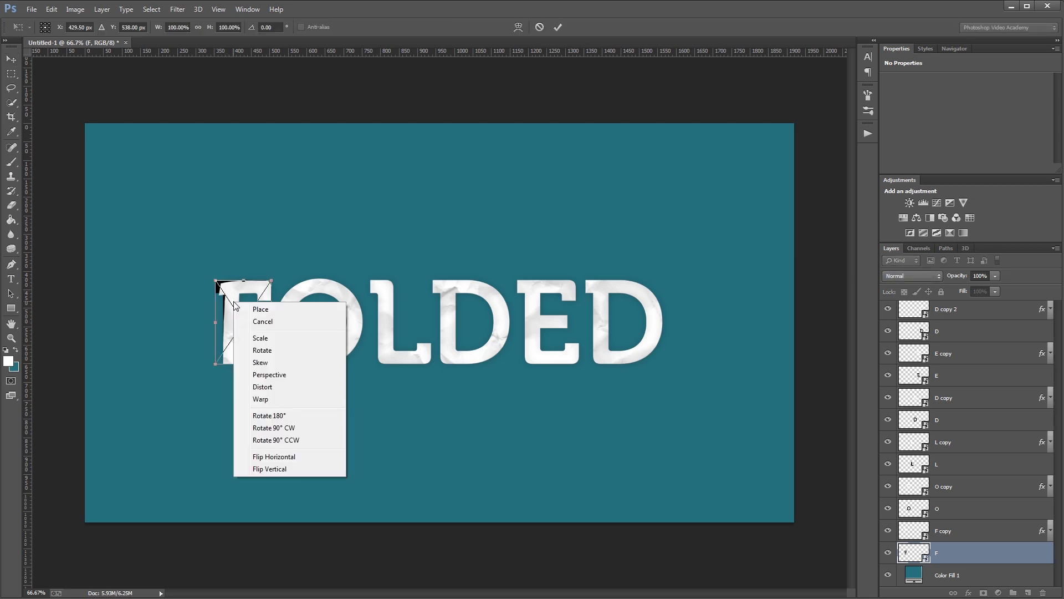
click(261, 400)
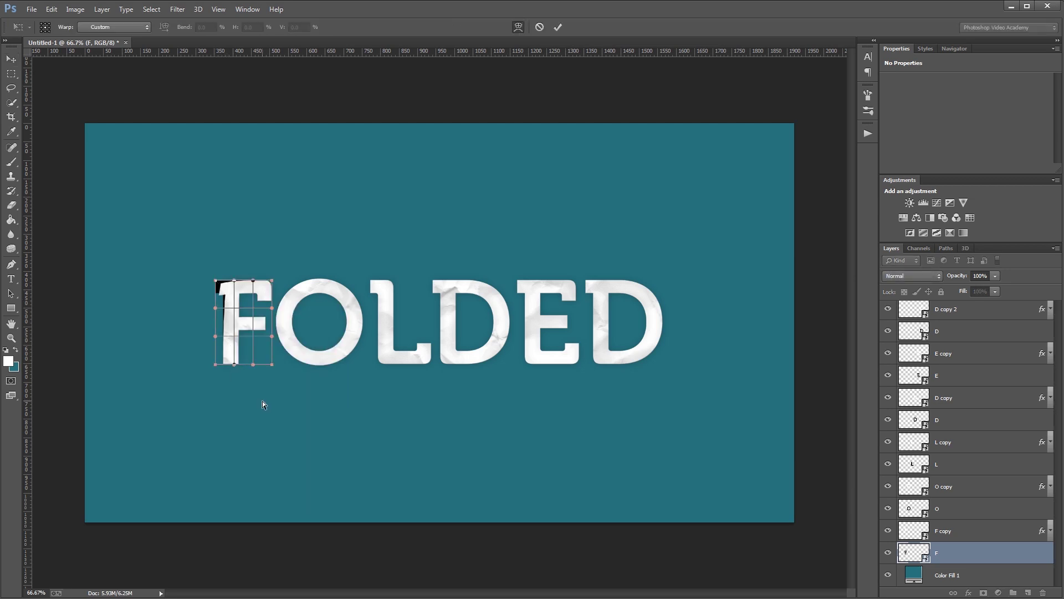
drag(216, 283, 217, 280)
key(Return)
click(222, 285)
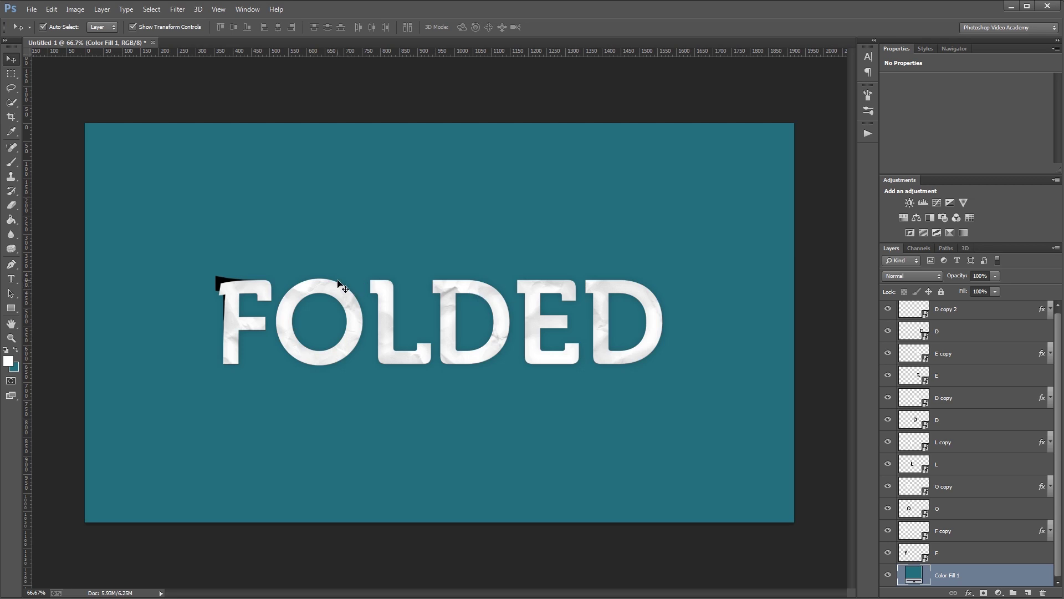
Warp the white O's upper-right corner inward and the black O's upper-right corner slightly outward
click(345, 346)
key(ctrl+t)
right_click(339, 298)
click(359, 376)
drag(363, 279, 354, 288)
key(Return)
click(354, 288)
click(354, 289)
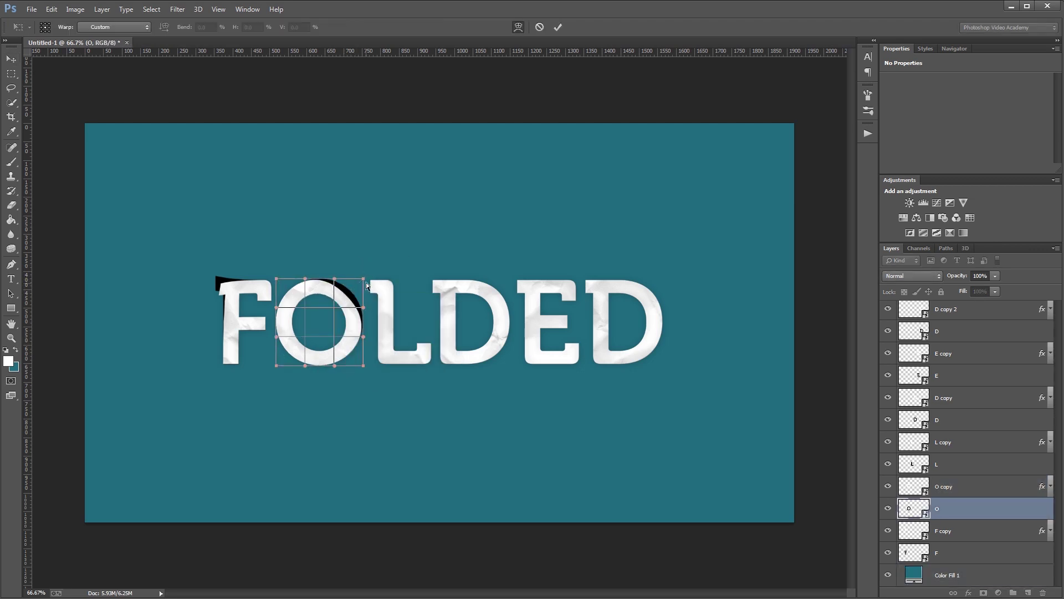
Warp the white L copy at its lower-left corner to expose the black L behind it
click(386, 364)
key(ctrl+t)
right_click(384, 362)
click(399, 439)
mouse_move(372, 364)
mouse_down()
mouse_move(384, 371)
mouse_move(368, 368)
mouse_up()
key(Return)
Warp the black L layer slightly outward at its lower-left corner
click(377, 362)
key(ctrl+t)
right_click(379, 361)
click(399, 439)
key(Return)
Warp the lower-right corner of the middle D, pulling the white copy inward and adjusting the black D behind it
click(457, 293)
key(ctrl+t)
right_click(497, 347)
click(512, 424)
drag(510, 364, 504, 354)
key(Return)
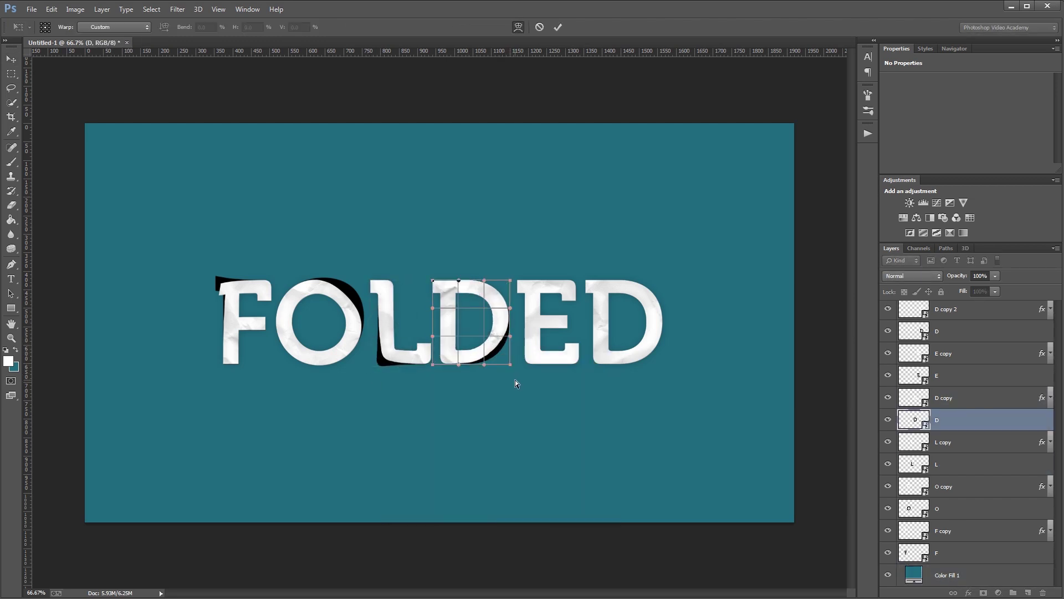
Warp the white E copy by pulling its upper-right corner inward to expose the black E
click(559, 303)
key(ctrl+t)
right_click(569, 326)
click(582, 389)
drag(579, 280, 577, 286)
key(Return)
Warp the black E layer by pulling its upper-right corner slightly outward
click(577, 286)
key(ctrl+t)
right_click(578, 284)
click(590, 381)
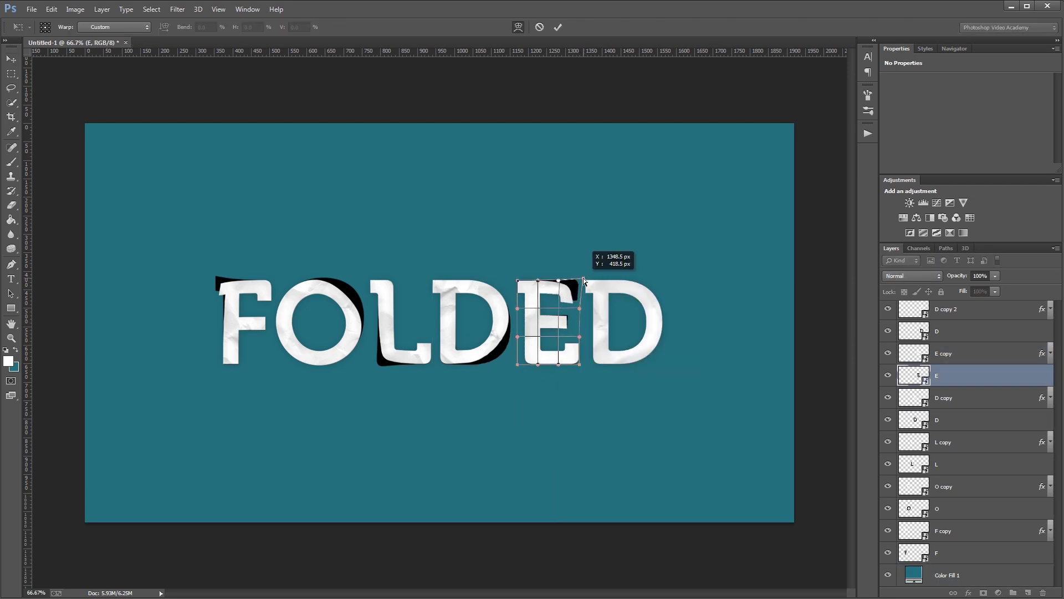
key(Return)
Warp the last white D at its lower-left corner to expose the black D behind it
click(592, 285)
key(ctrl+t)
right_click(592, 285)
click(595, 361)
drag(591, 360, 583, 365)
key(Return)
Warp the last black D layer slightly outward at its lower-left corner
click(595, 378)
click(597, 361)
key(ctrl+t)
right_click(603, 327)
click(607, 407)
key(Return)
click(619, 395)
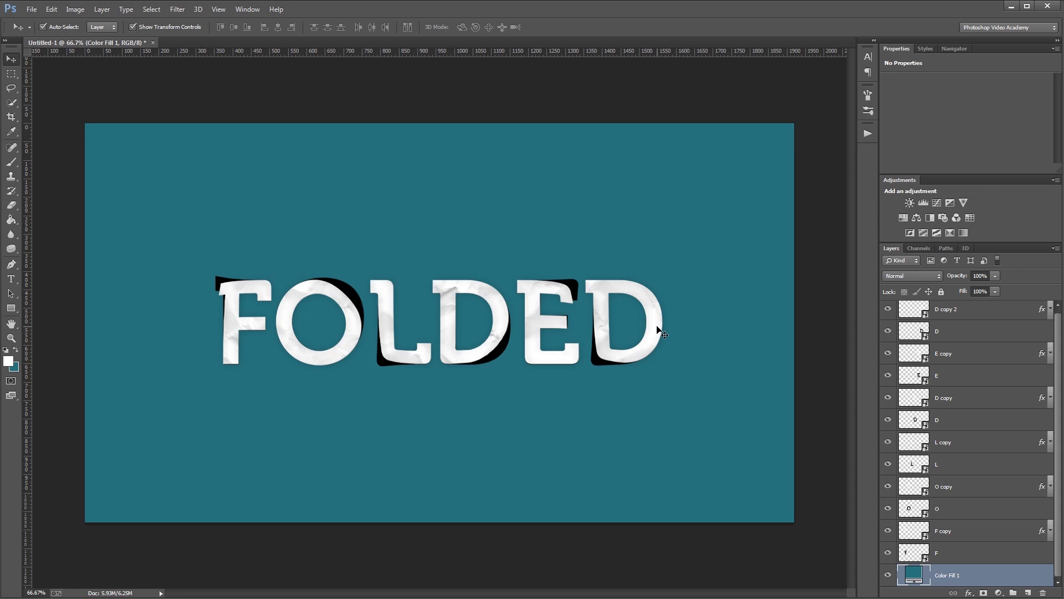
Set all six black letter layers (F, O, L, D, E, D) to Color Burn blending with 7% fill
click(975, 554)
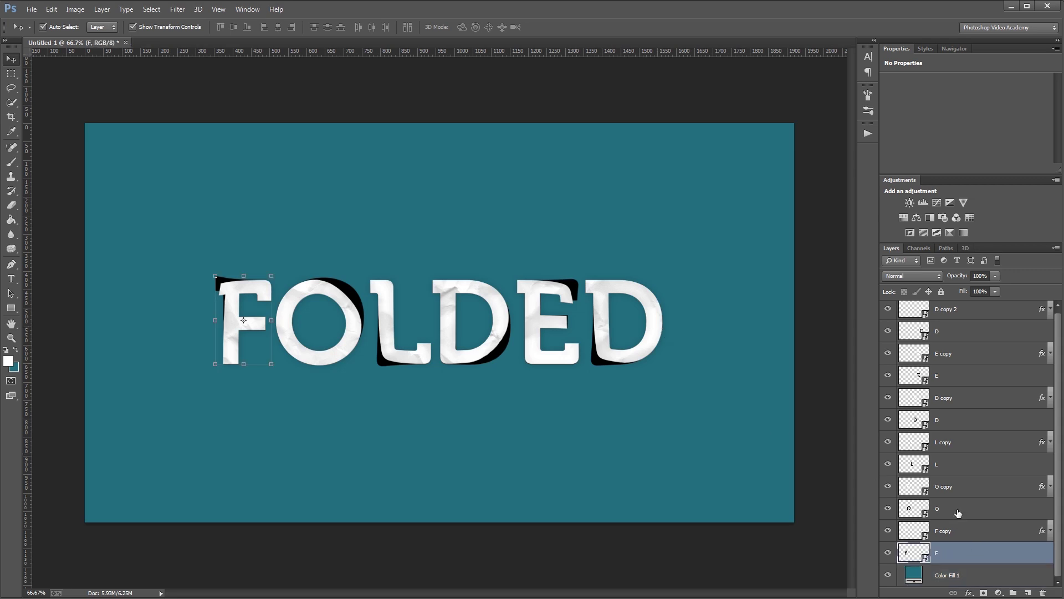
ctrl+click(958, 510)
ctrl+click(959, 465)
ctrl+click(960, 420)
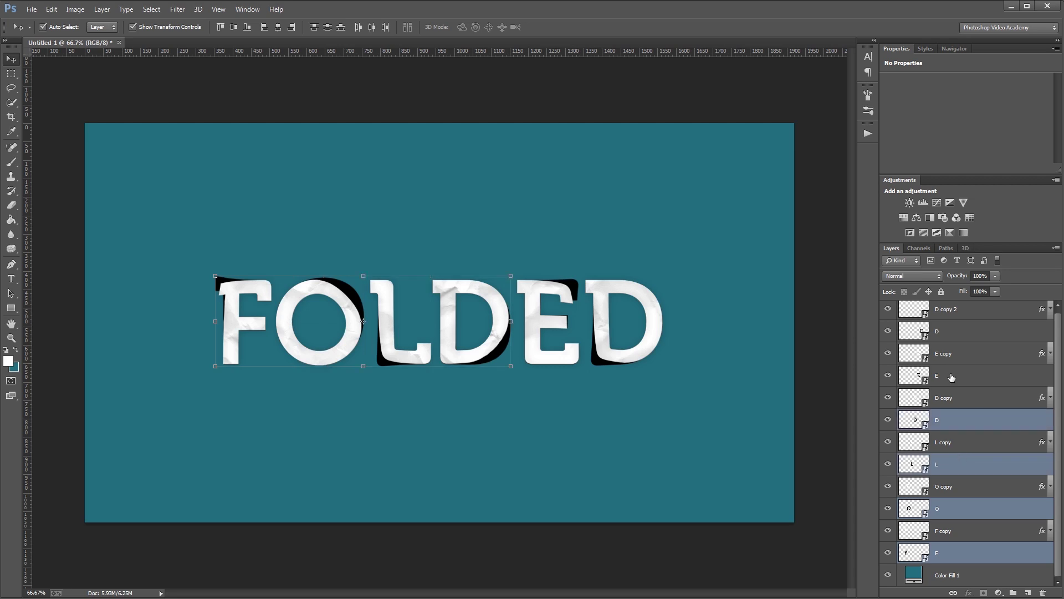
ctrl+click(951, 377)
ctrl+click(946, 333)
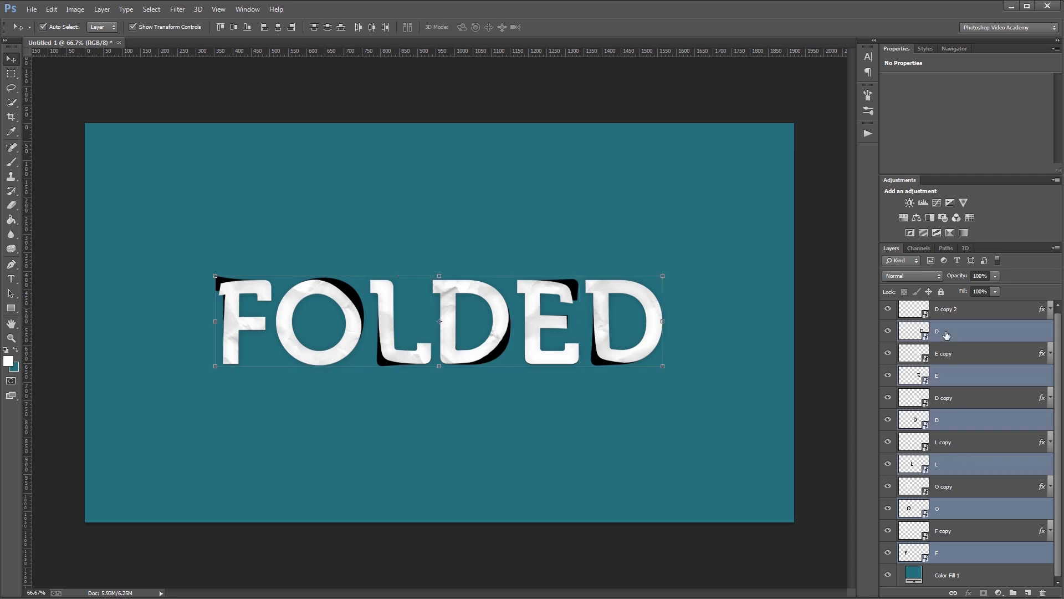
click(914, 276)
click(913, 331)
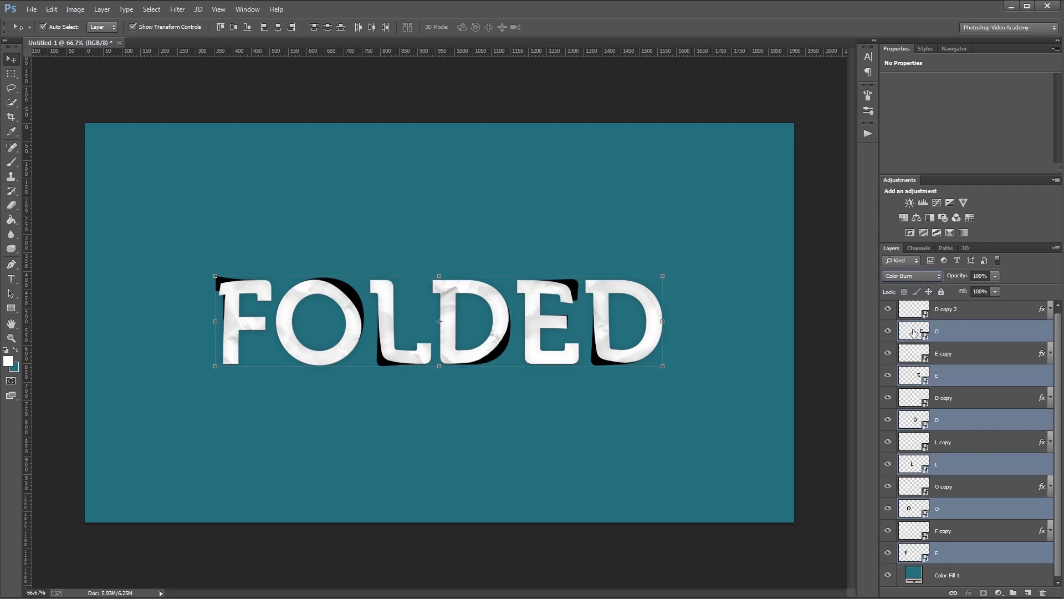
click(983, 291)
text(7)
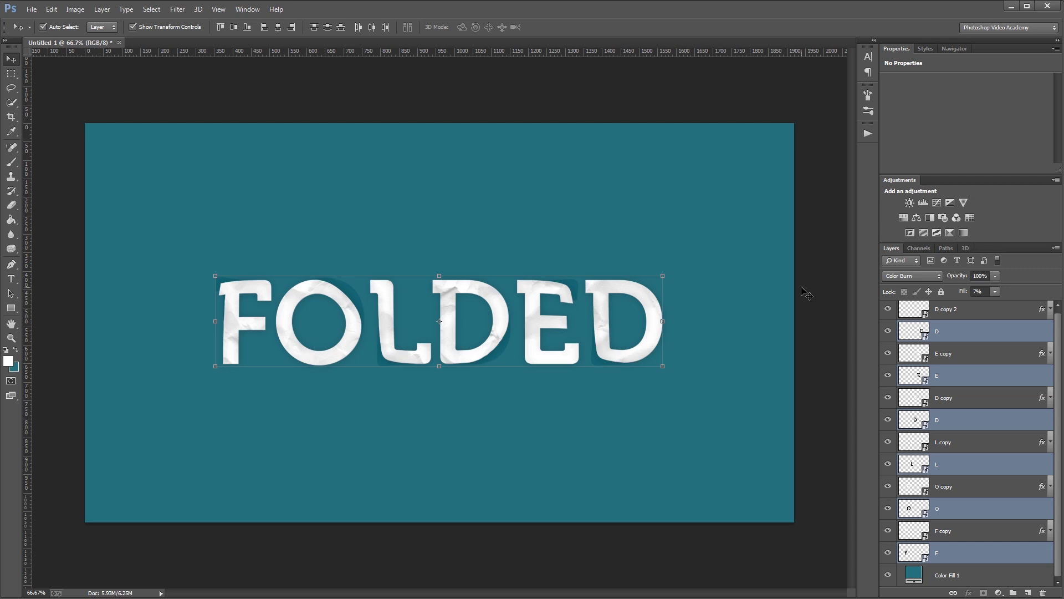
Apply a Gaussian Blur smart filter with a 1.0 px radius to the black F layer
click(959, 553)
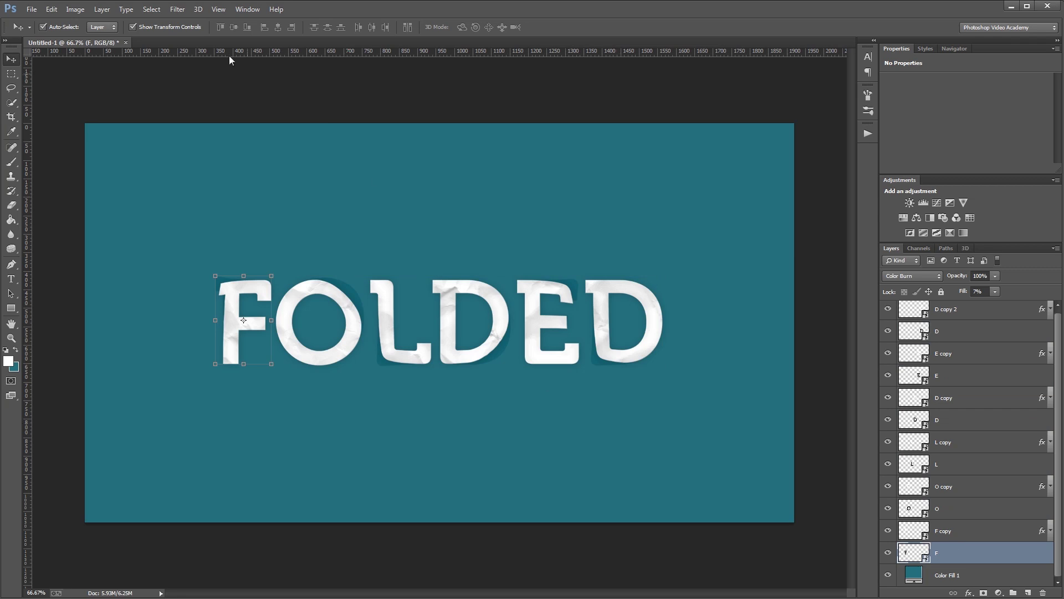
click(179, 9)
mouse_move(278, 142)
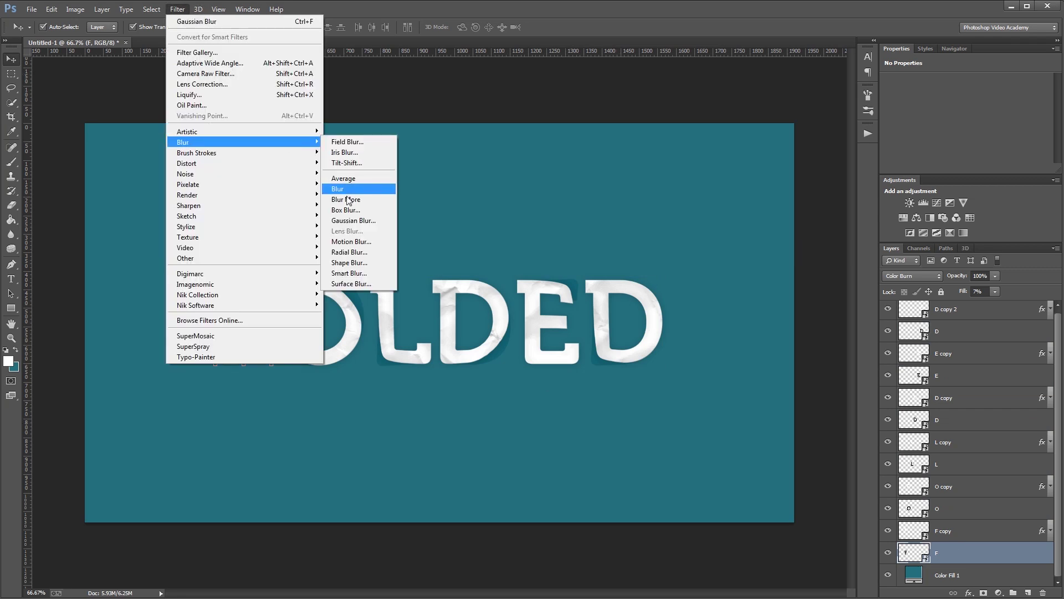
click(354, 219)
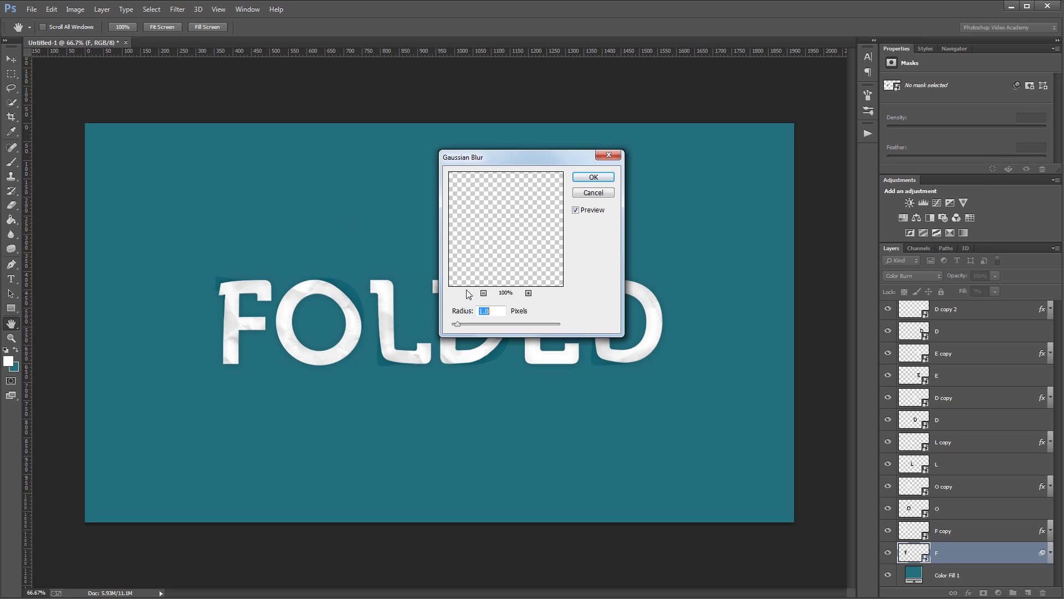
click(487, 311)
click(593, 177)
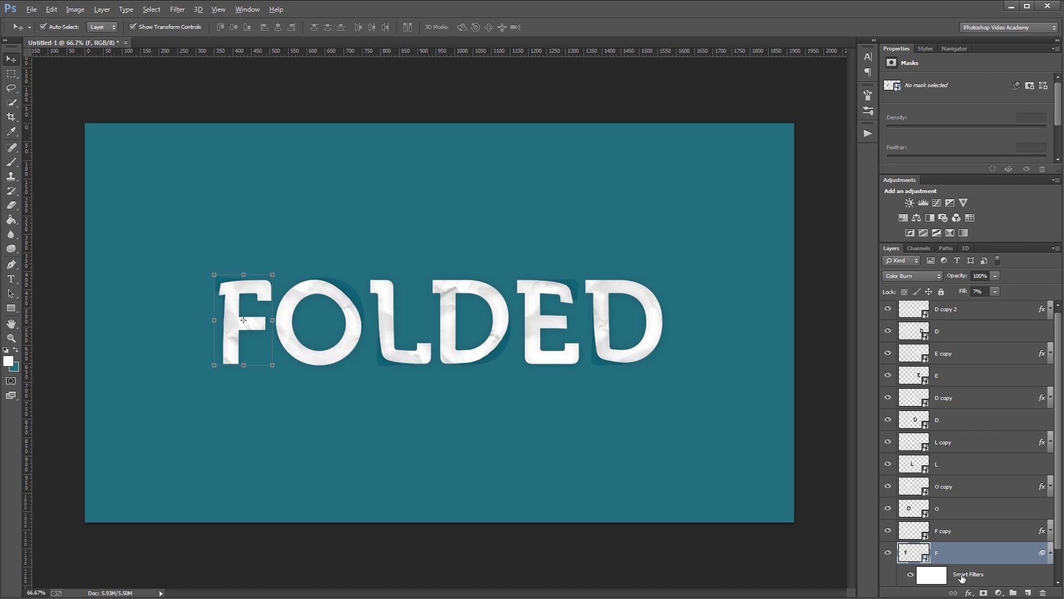
Copy the F layer's smart filter onto the other black letter layers and deselect all layers
drag(962, 578, 959, 509)
drag(970, 584, 958, 330)
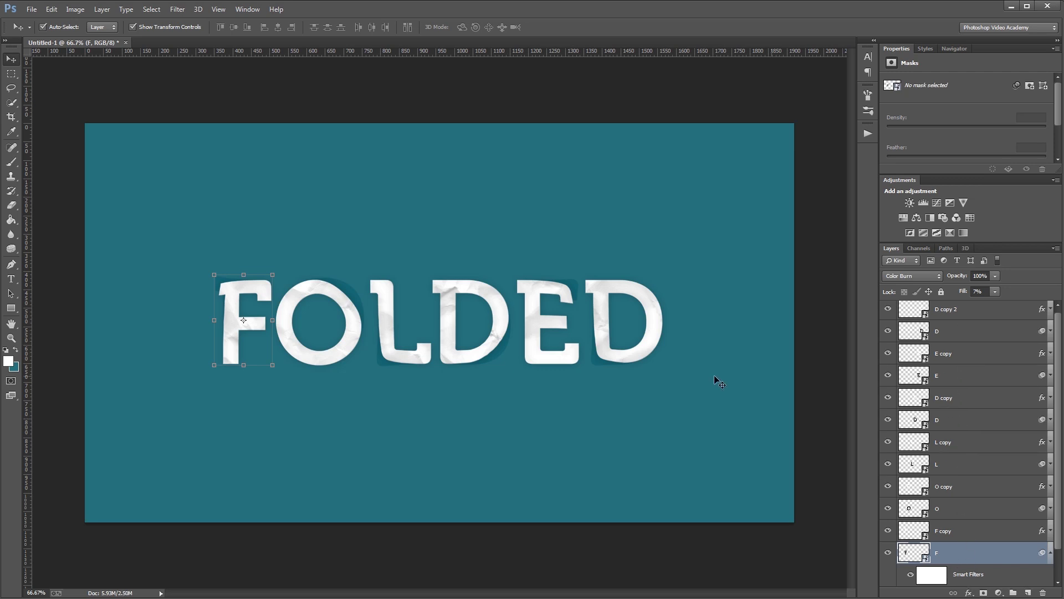
click(301, 81)
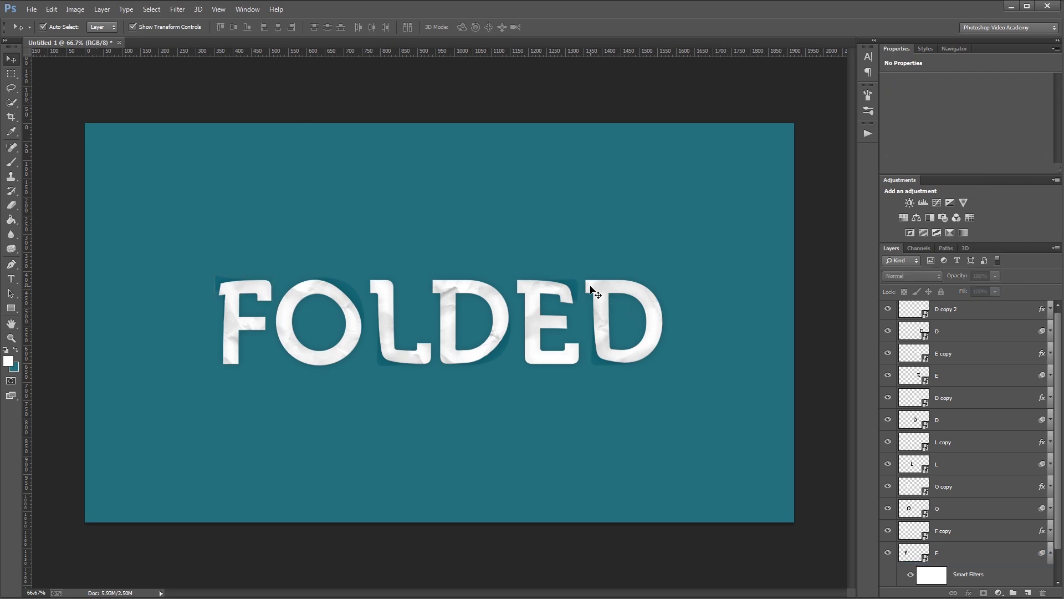
Add a Gradient Overlay to the F copy layer with Multiply blending and a 10% scale
click(253, 286)
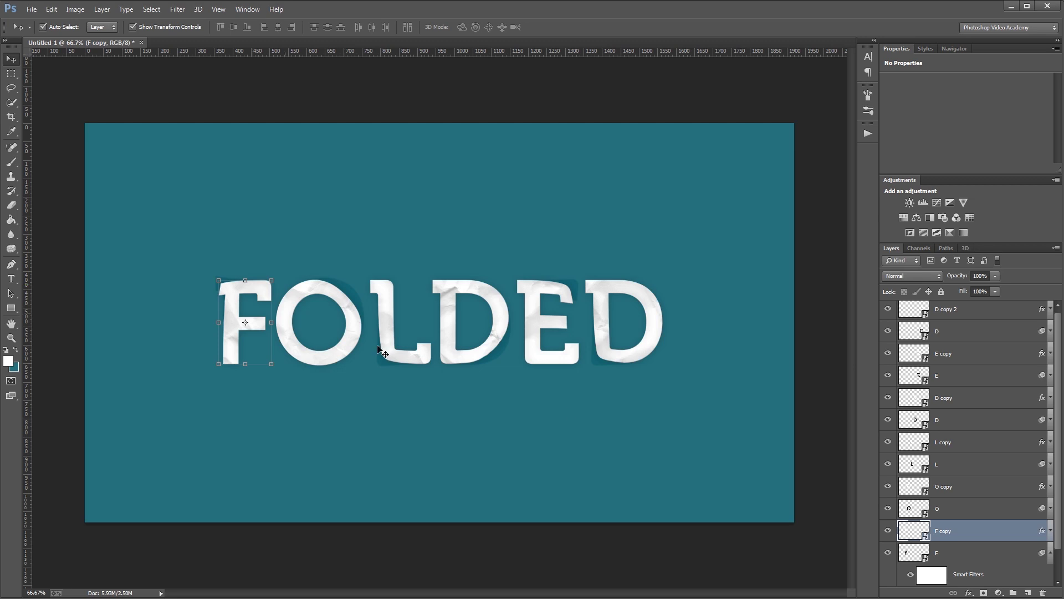
double_click(992, 533)
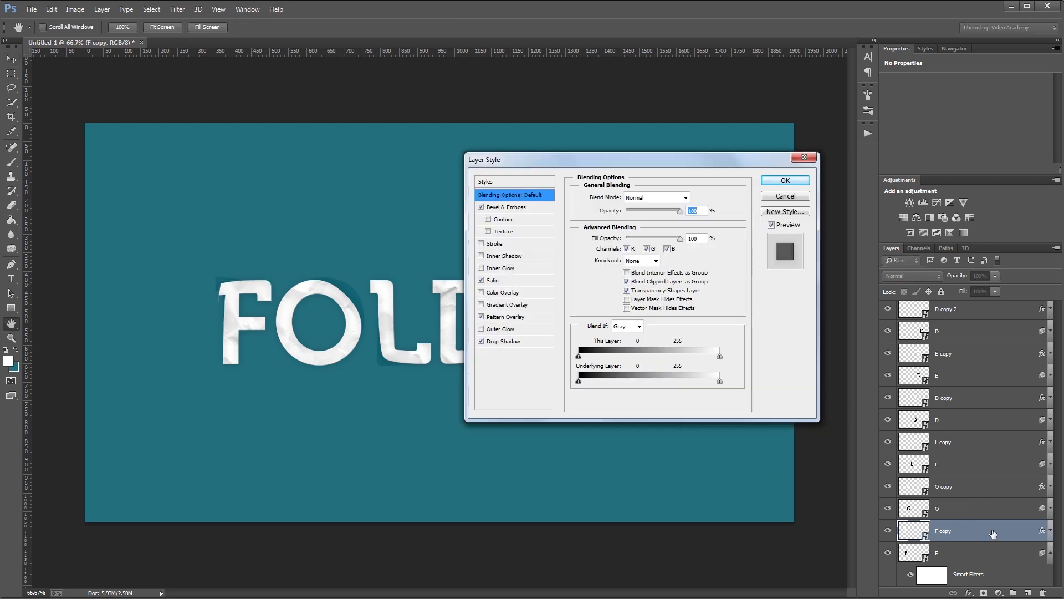
click(518, 306)
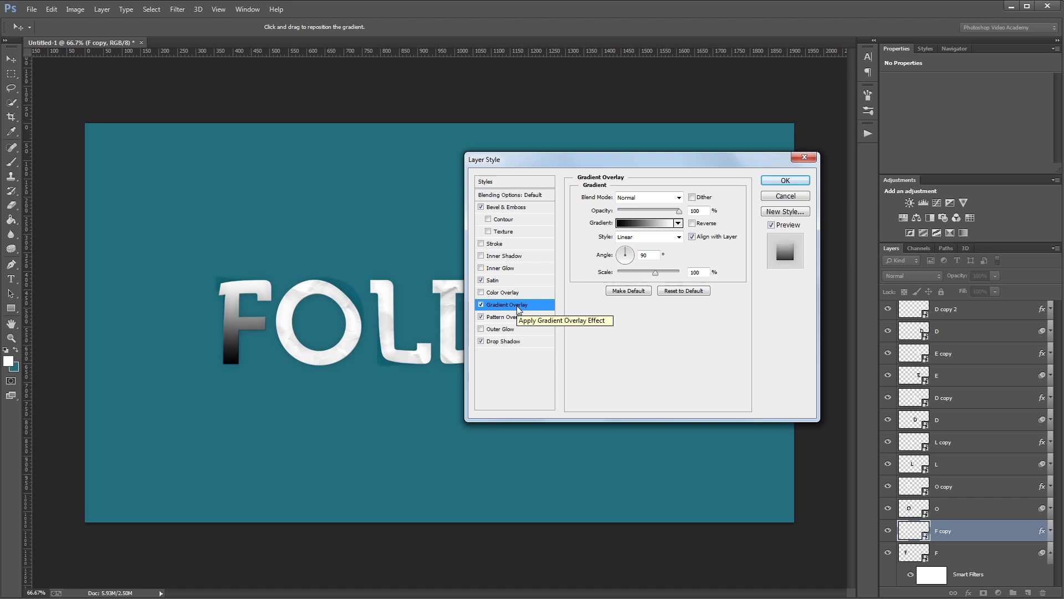
drag(657, 275, 617, 279)
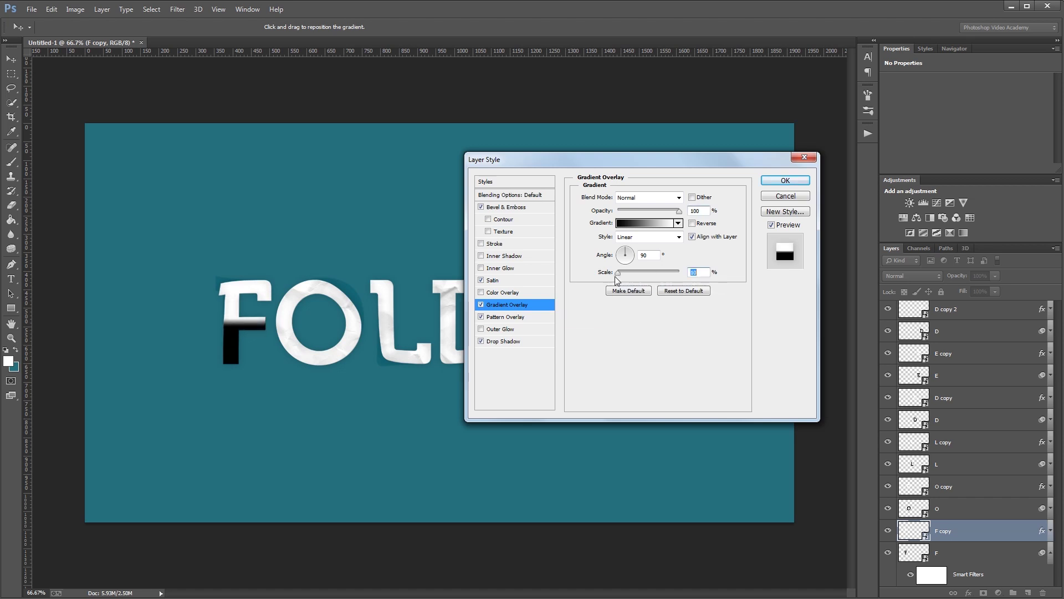
click(620, 199)
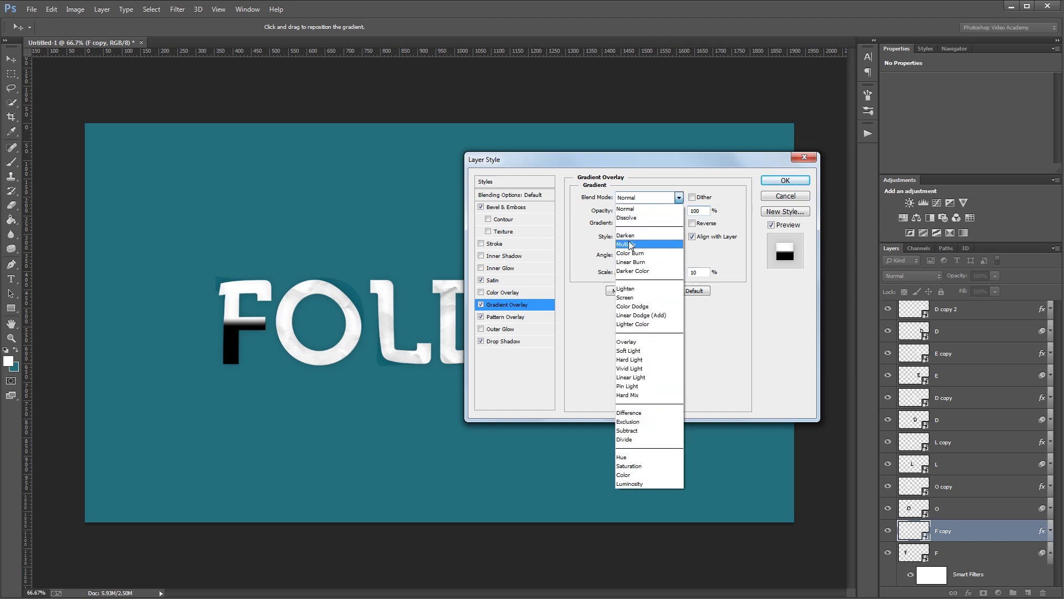
click(630, 244)
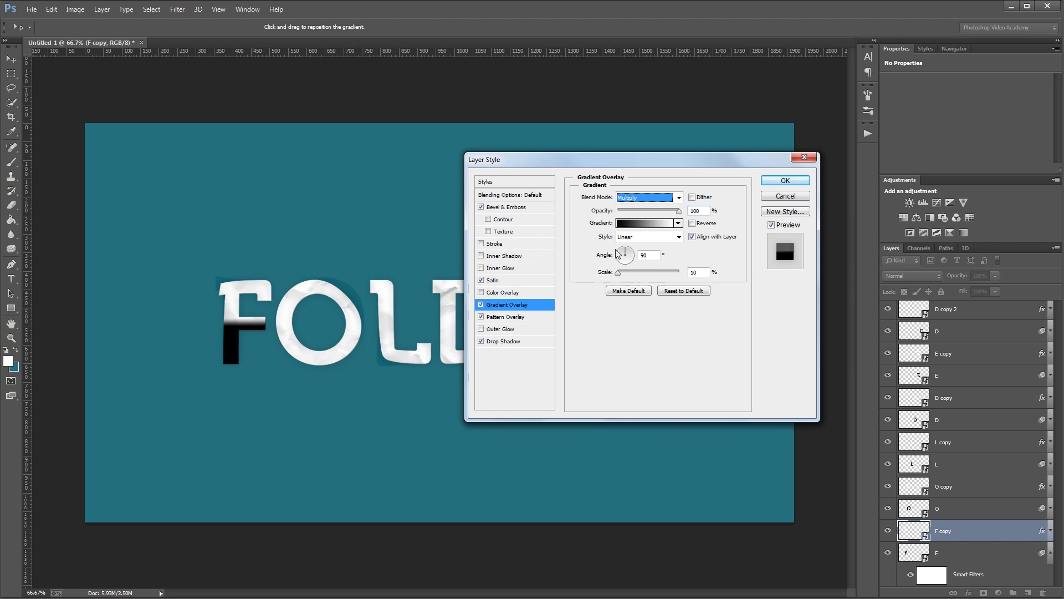
Angle the F copy's gradient at -45°, move it to shade the folded upper-left corner, and apply it at 15% opacity
click(632, 259)
click(631, 264)
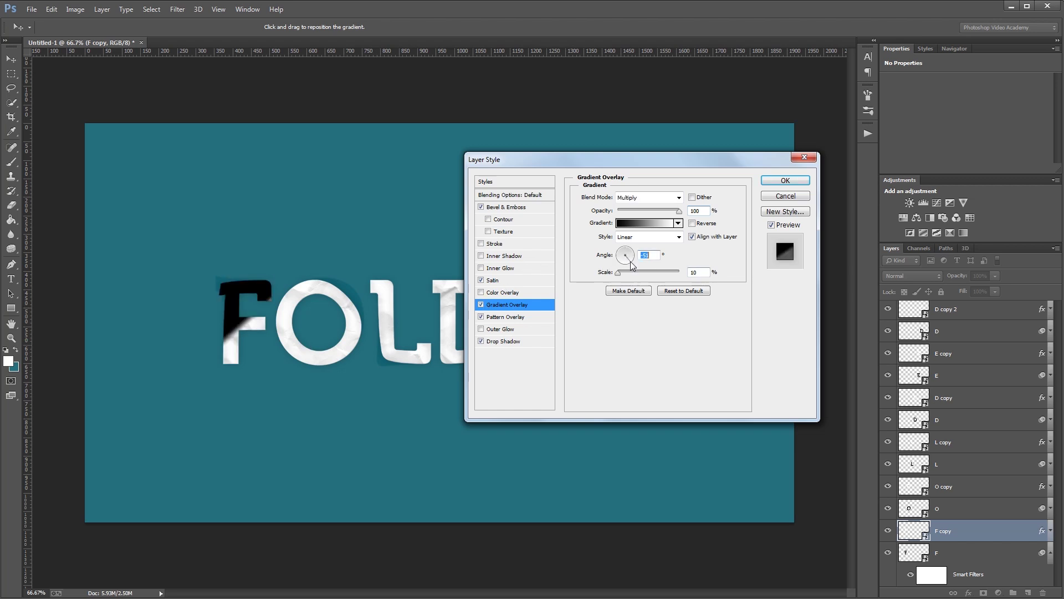
drag(631, 262, 631, 262)
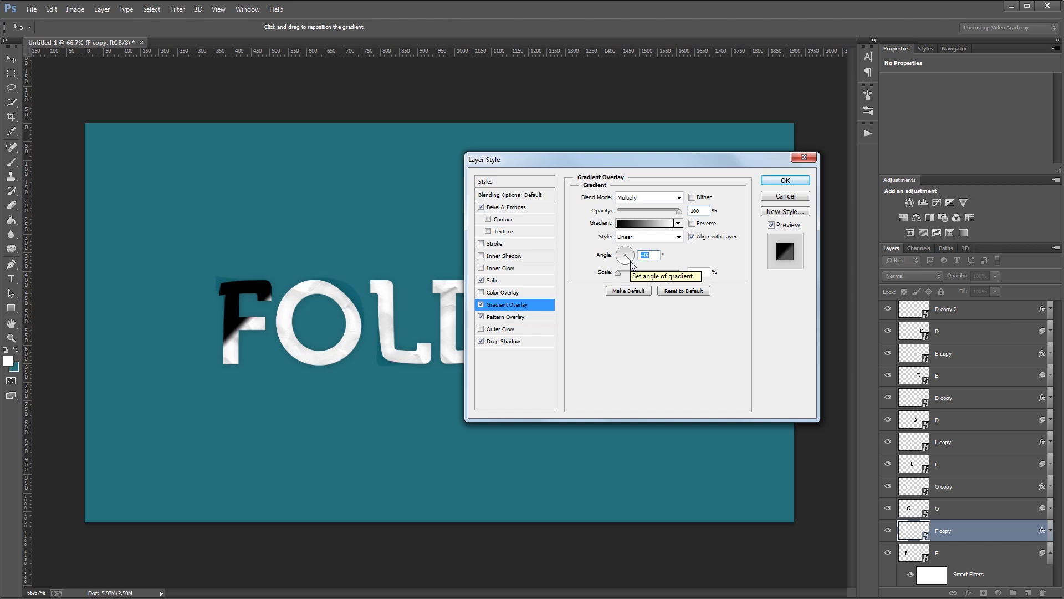
drag(250, 303, 246, 292)
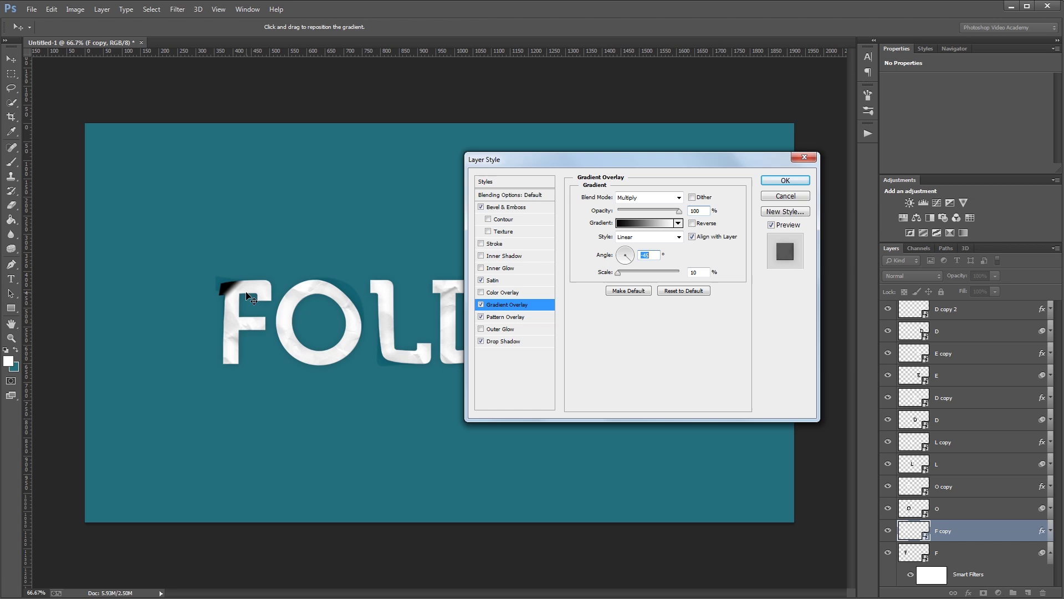
drag(673, 216, 628, 216)
click(786, 181)
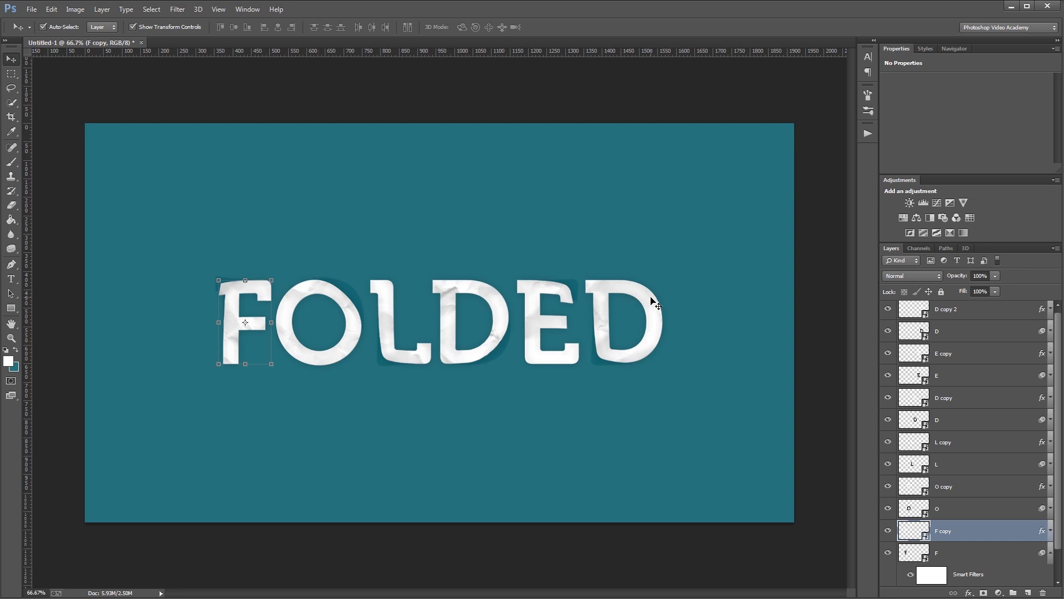
Copy the F copy layer's Gradient Overlay effect onto the O, L, D, E and D copy layers
click(1051, 532)
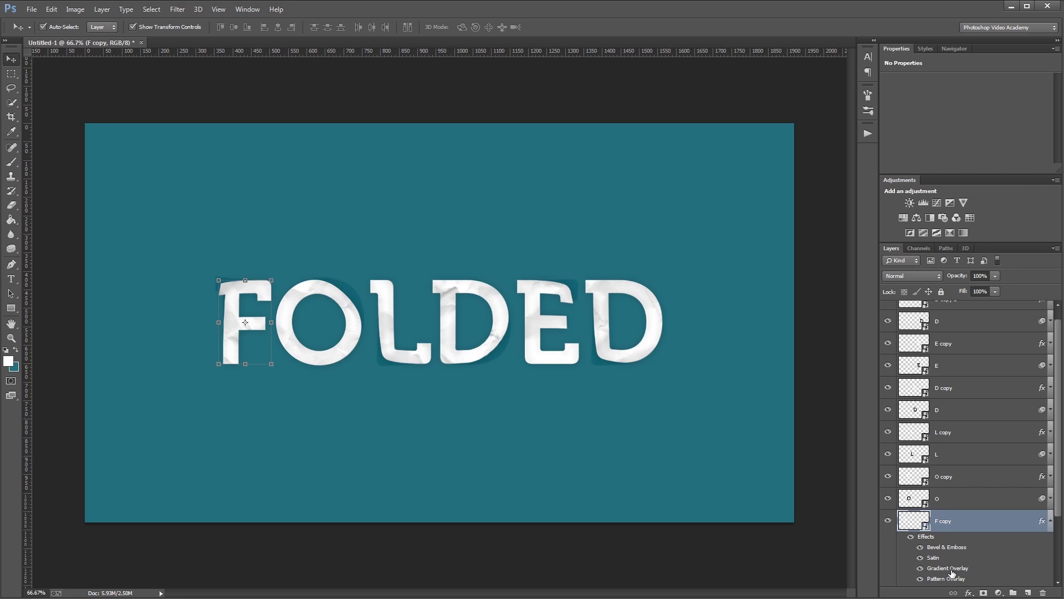
key(alt)
key(alt)
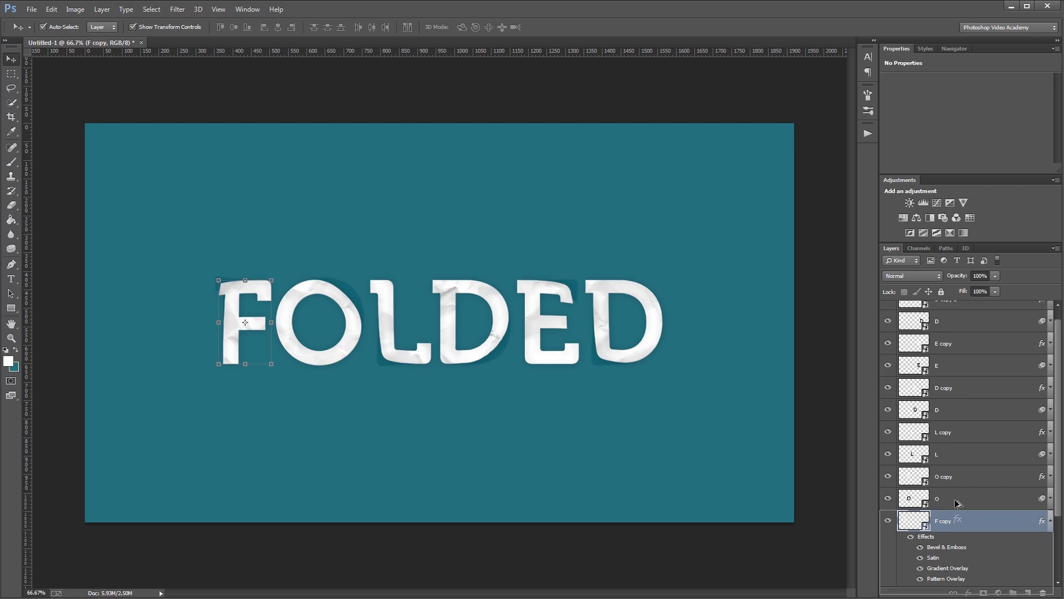
drag(956, 571, 956, 309)
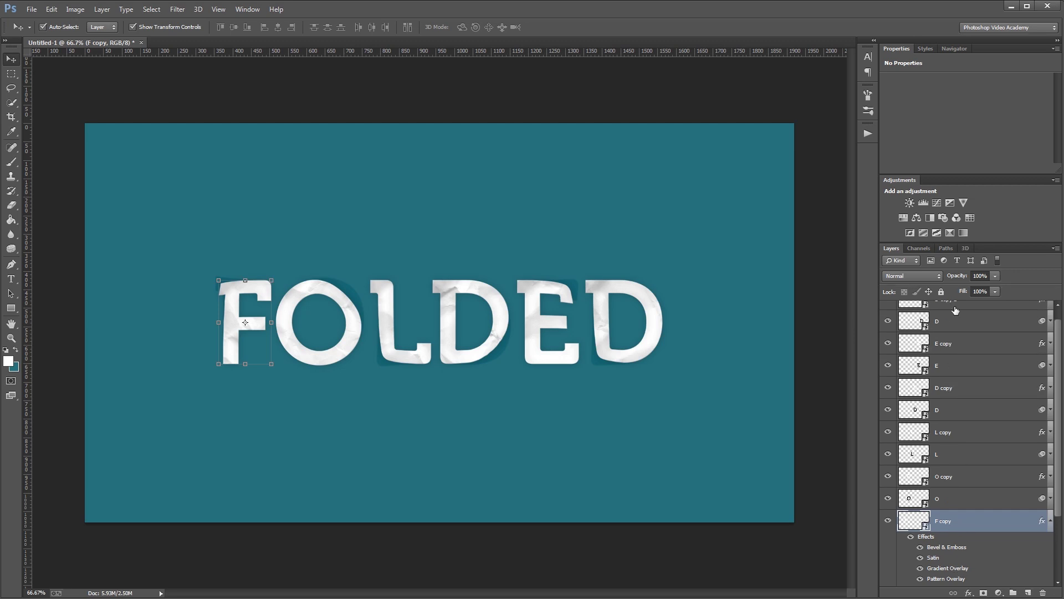
Angle the O copy's gradient overlay at -135°, position it over the upper-right fold, and apply it at about 15% opacity
click(978, 485)
double_click(978, 485)
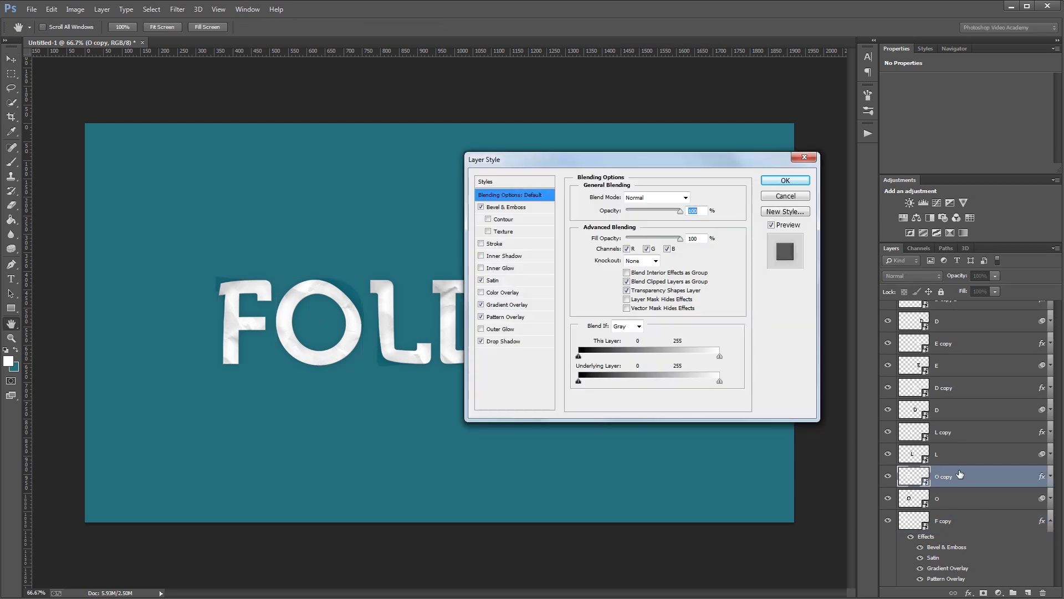
click(514, 305)
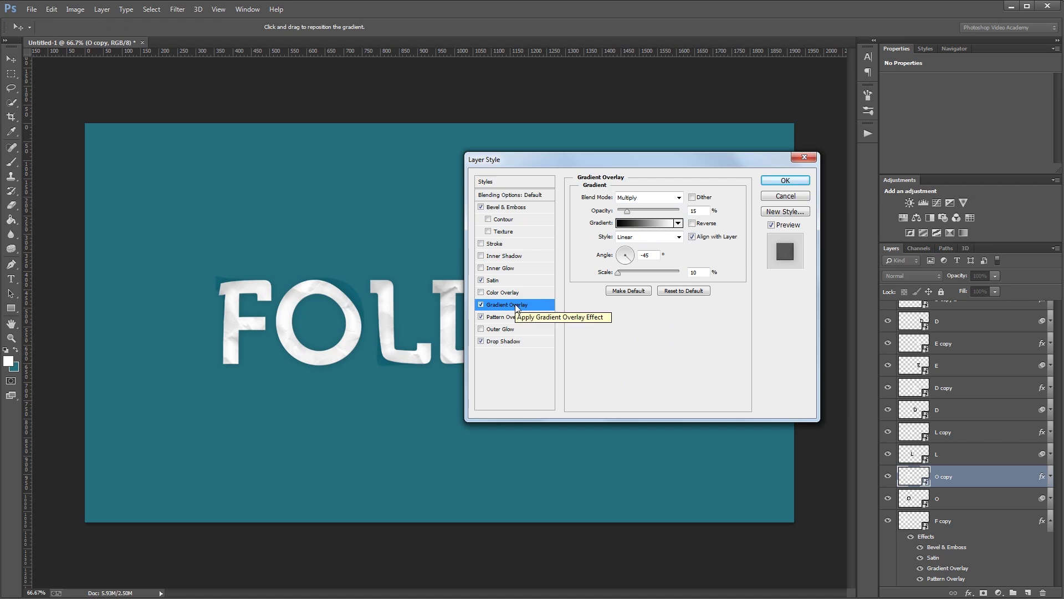
drag(627, 211, 684, 213)
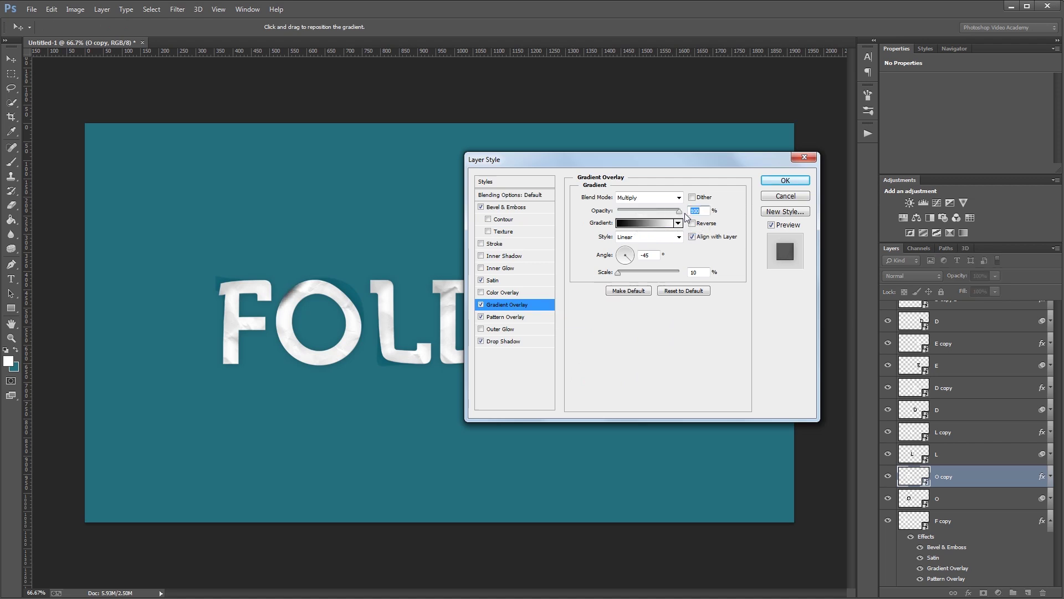
drag(295, 302, 380, 309)
drag(633, 262, 619, 266)
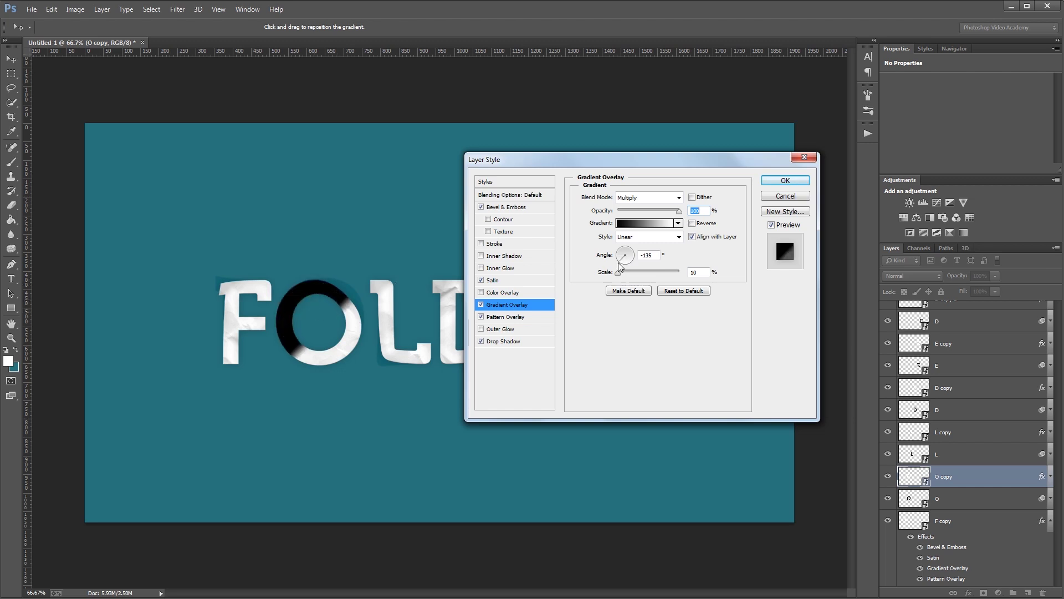
drag(354, 310, 360, 309)
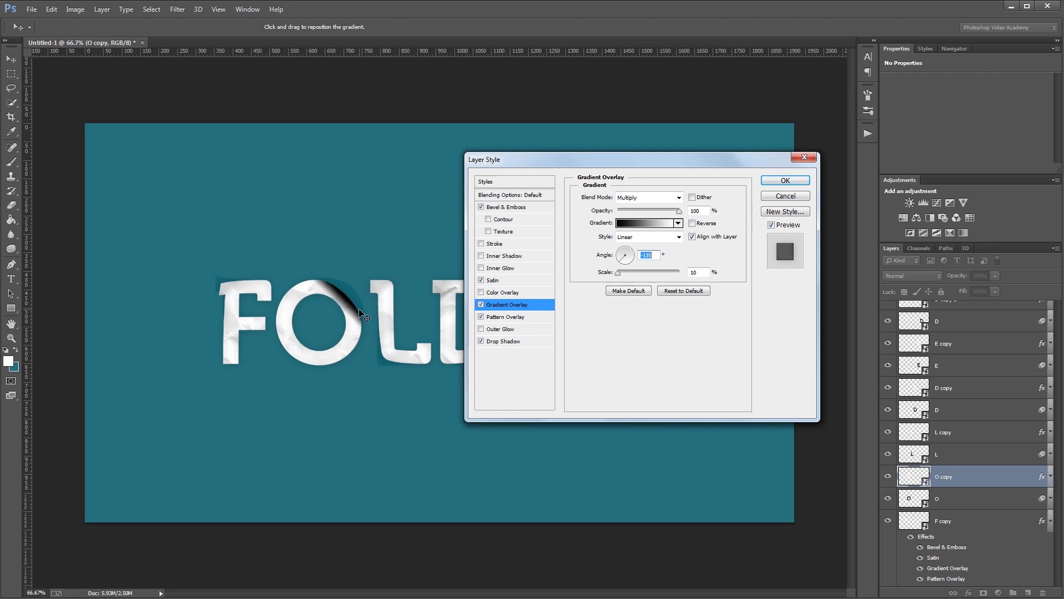
drag(679, 211, 629, 220)
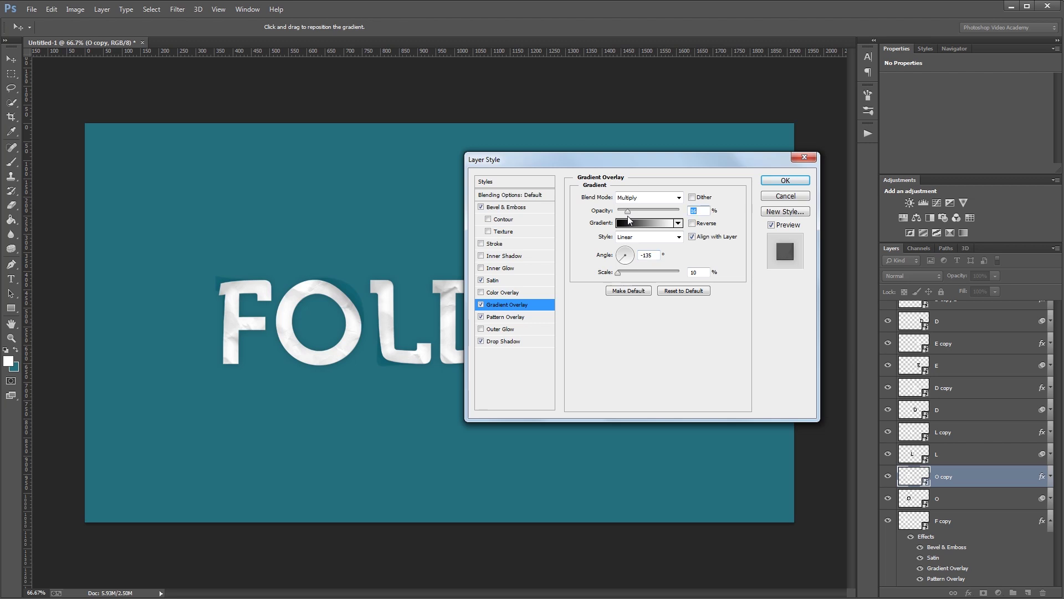
click(773, 179)
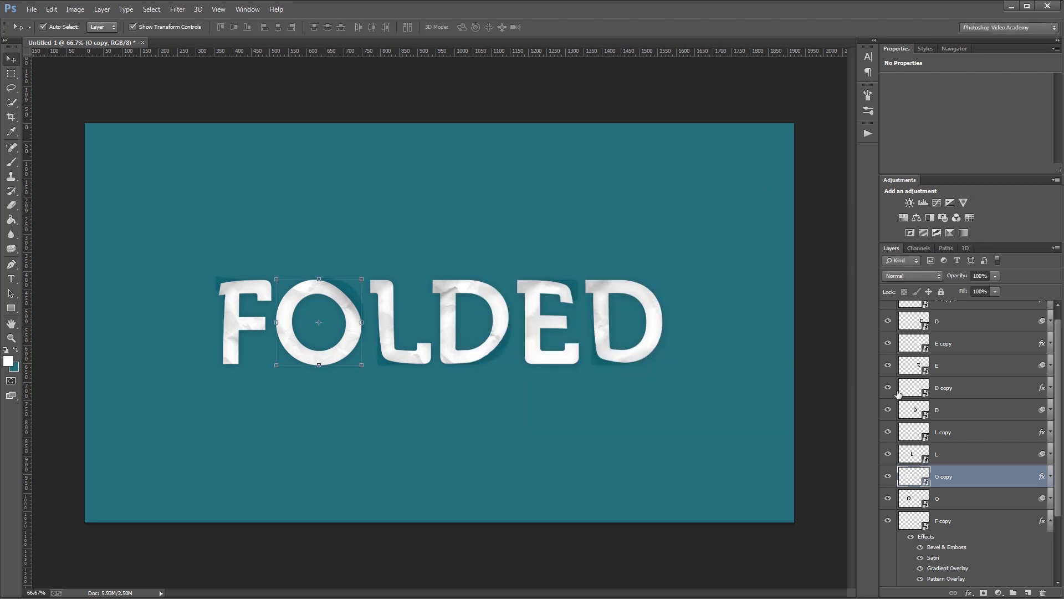
Reposition the L copy's gradient overlay to shade its lower-left fold and apply it at 15% opacity
double_click(987, 431)
click(507, 305)
drag(420, 329, 418, 370)
drag(705, 211, 686, 211)
text(15)
key(Return)
Re-angle and move the first D copy's gradient overlay to shade its lower-right fold, applied at 15% opacity
double_click(986, 388)
click(507, 304)
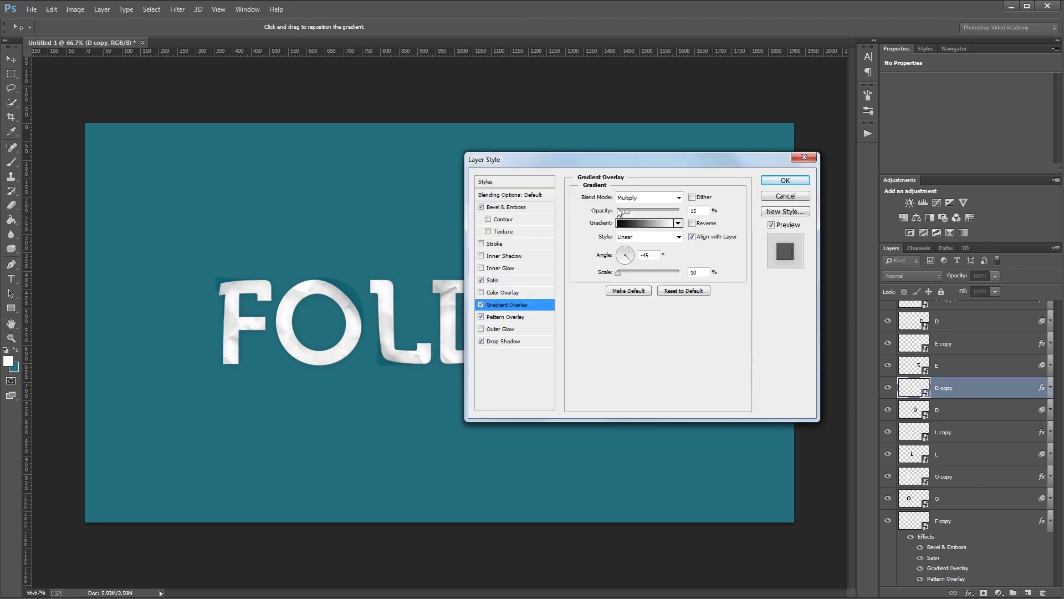
drag(664, 161, 740, 161)
click(699, 254)
key(Up)
drag(477, 332, 523, 382)
drag(780, 210, 762, 210)
text(15)
key(Return)
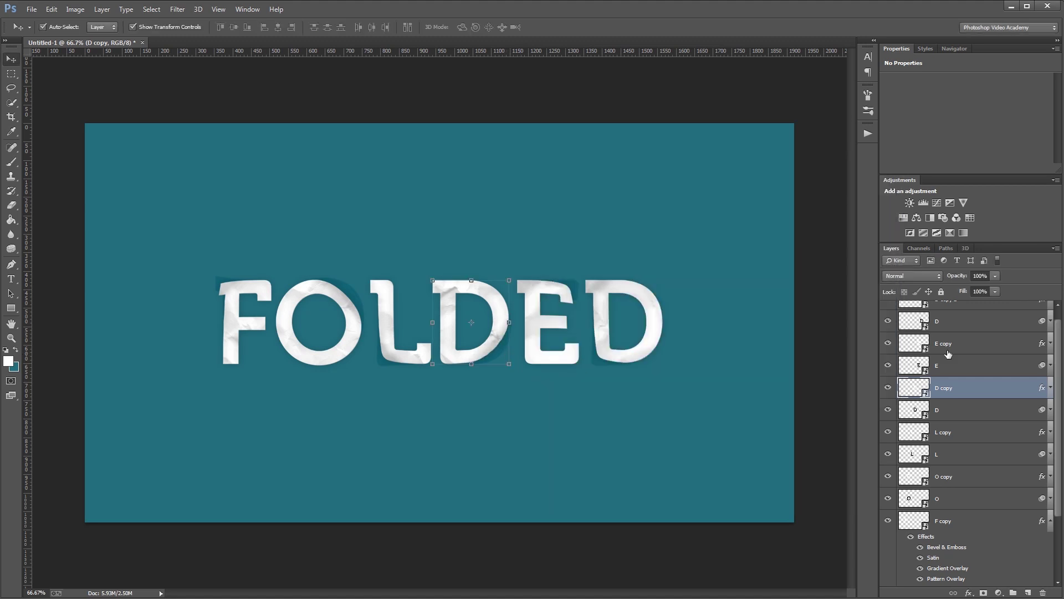
Re-angle the E copy's gradient overlay to shade its upper-right fold and apply the style
double_click(986, 343)
drag(626, 161, 228, 161)
click(205, 307)
click(293, 262)
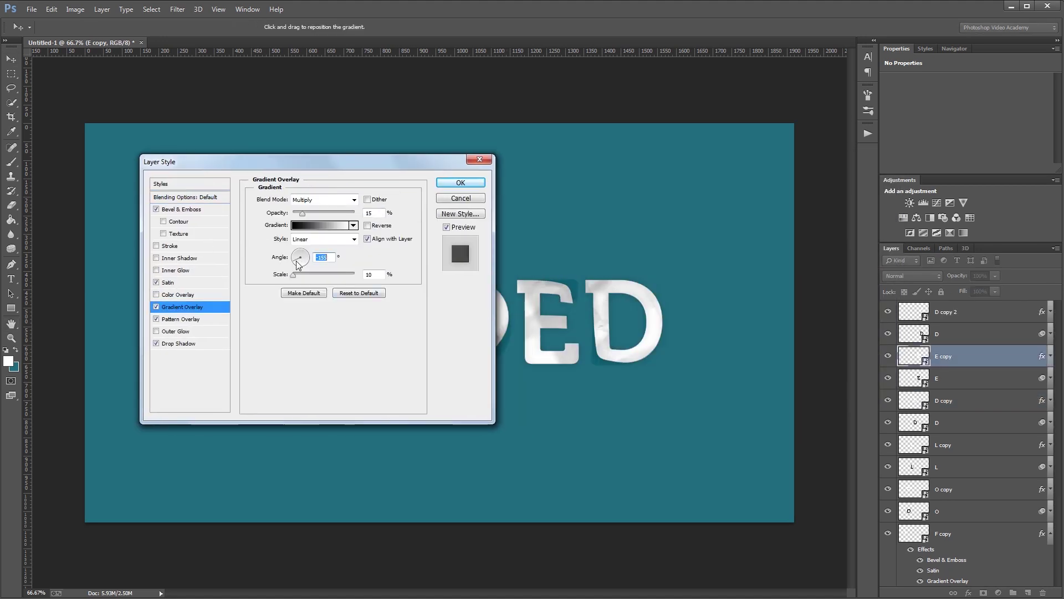
drag(335, 212, 385, 212)
key(Return)
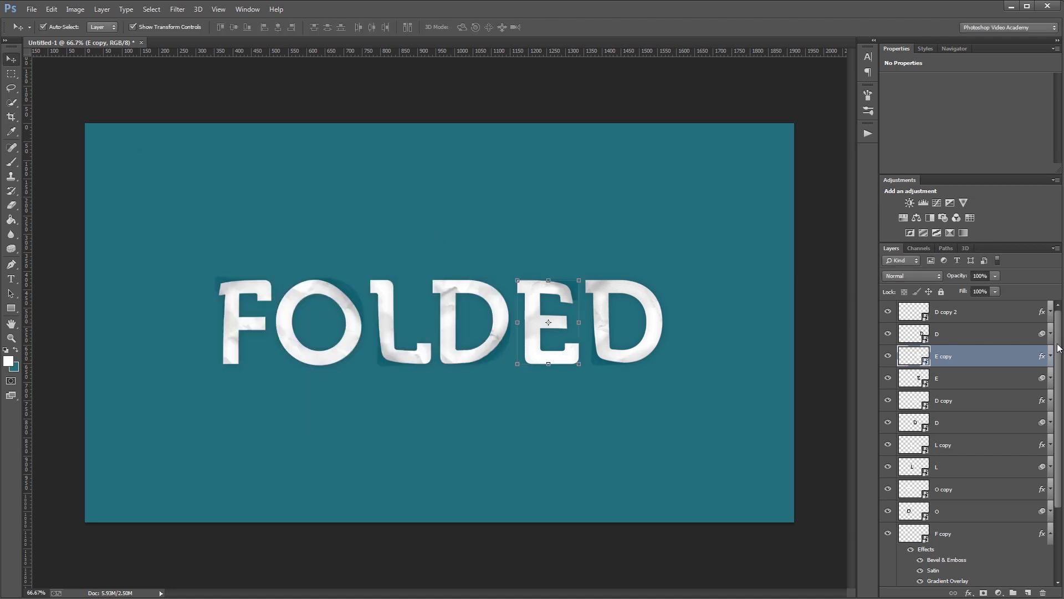
Re-angle and move the D copy 2 layer's gradient overlay to shade its lower-left fold, applied at 15% opacity
double_click(987, 312)
click(192, 306)
click(307, 250)
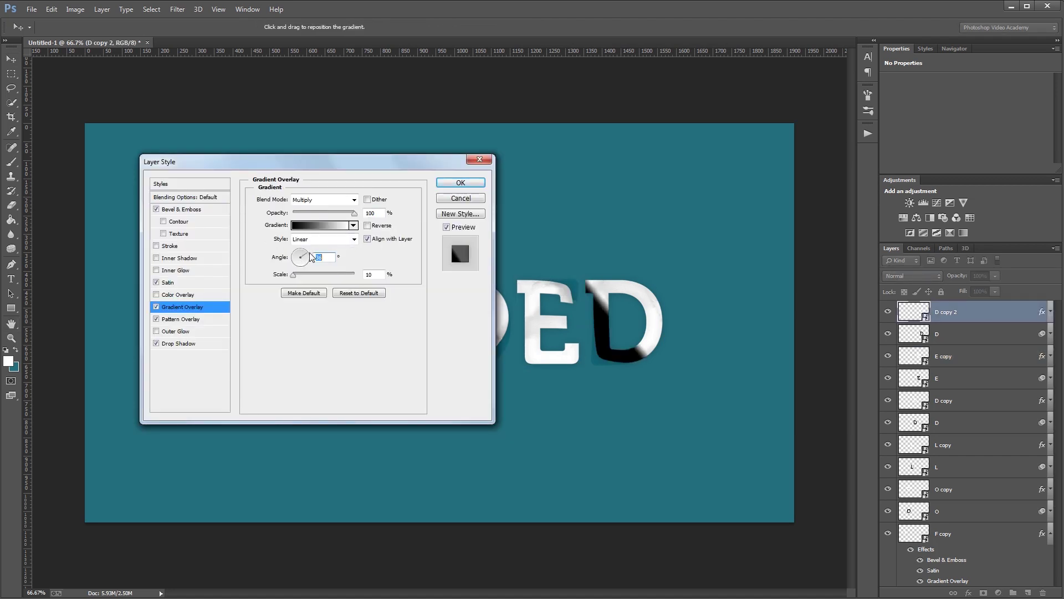
drag(647, 339, 629, 364)
key(shift+Tab)
text(15)
key(Return)
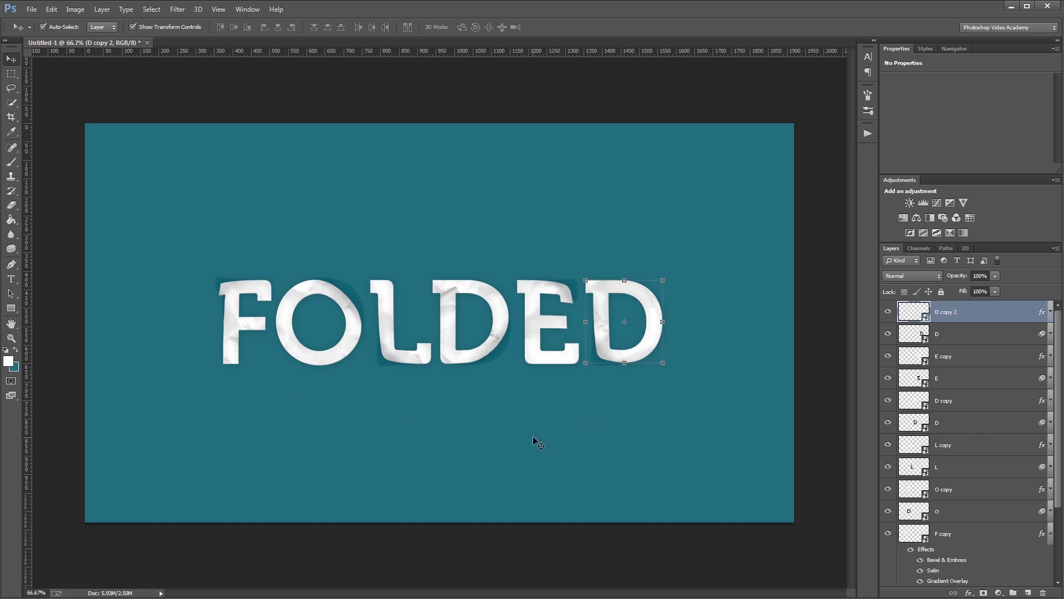
Add a Pattern Overlay to the Color Fill 1 background using paper-004.jpg, with Color Burn blending at 15% opacity
scroll(1001, 441, down, 3)
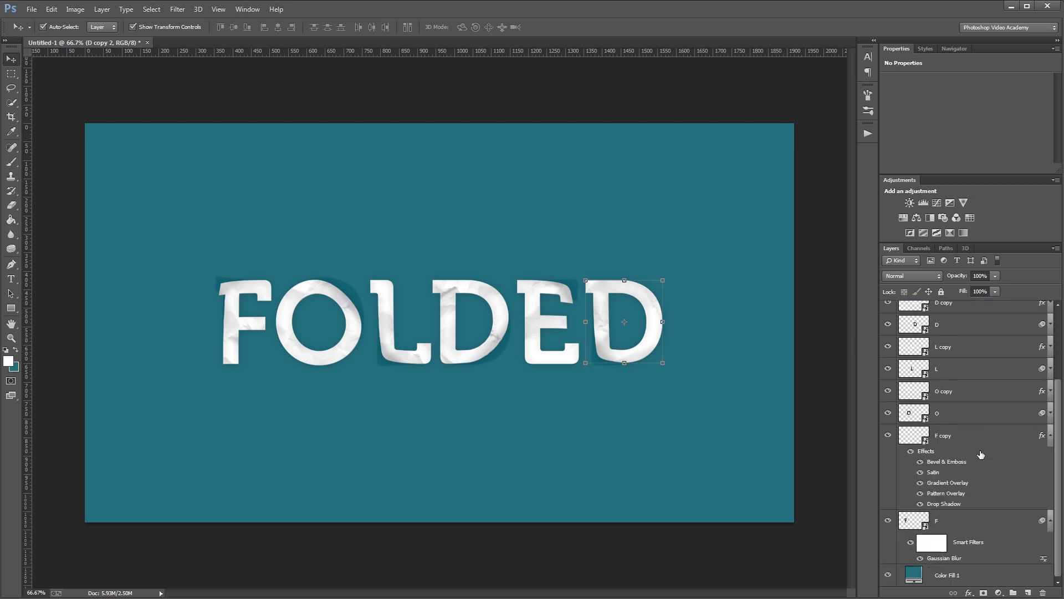
double_click(983, 575)
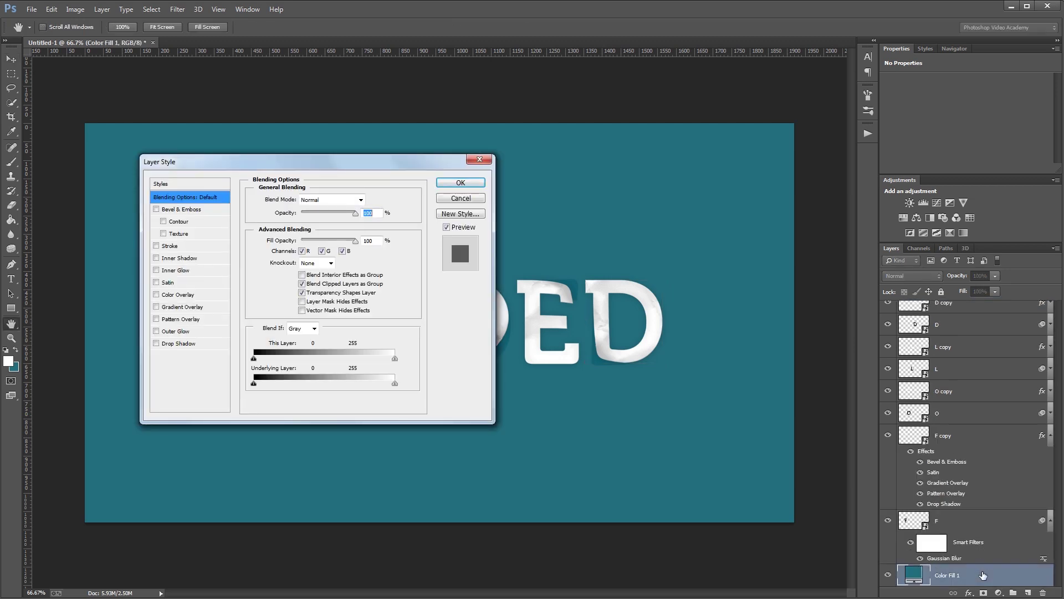
click(191, 320)
click(328, 237)
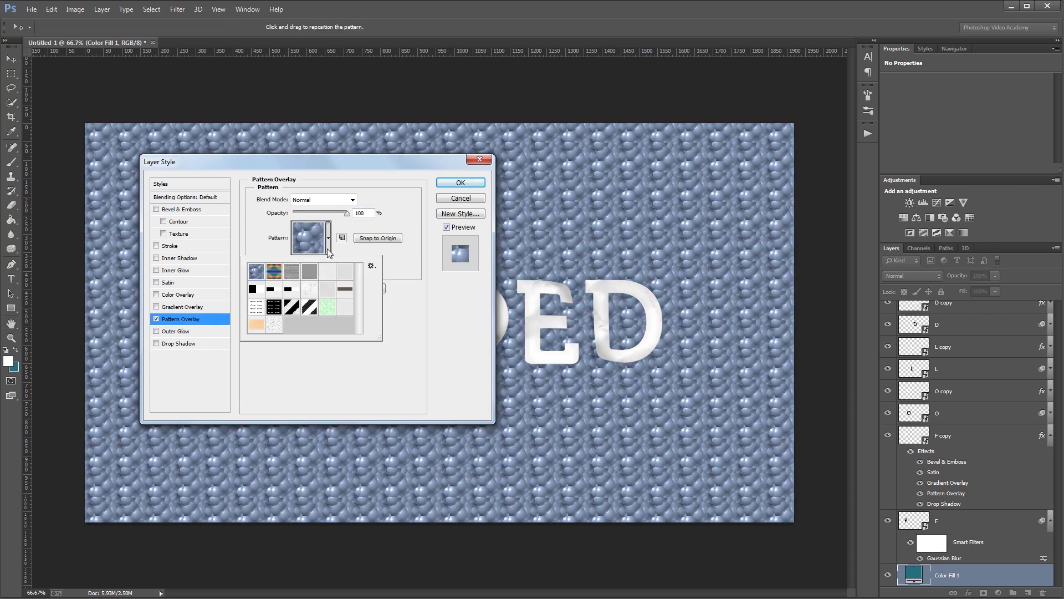
click(274, 326)
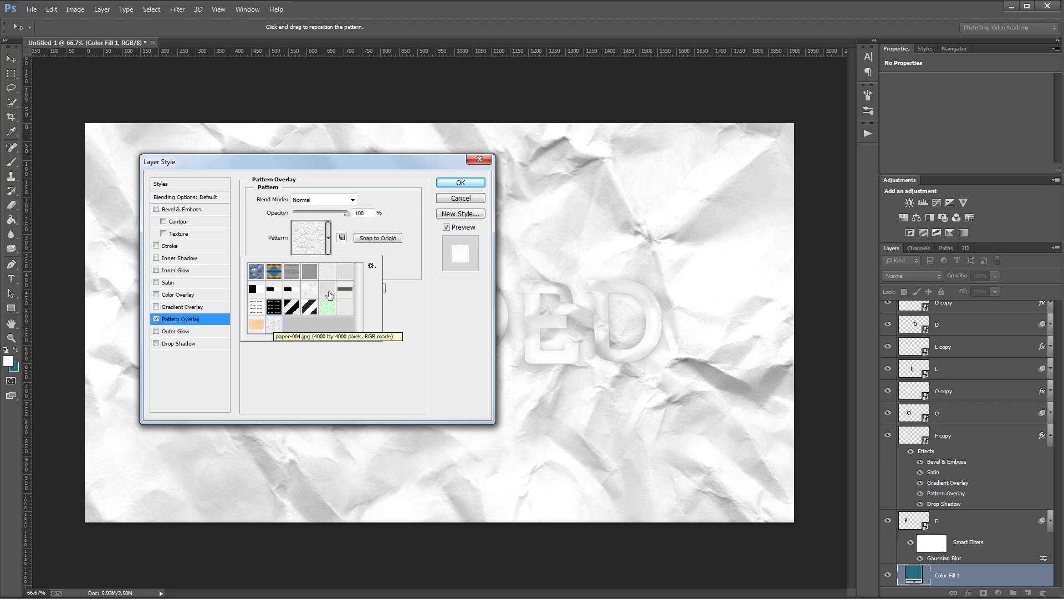
click(323, 201)
click(321, 254)
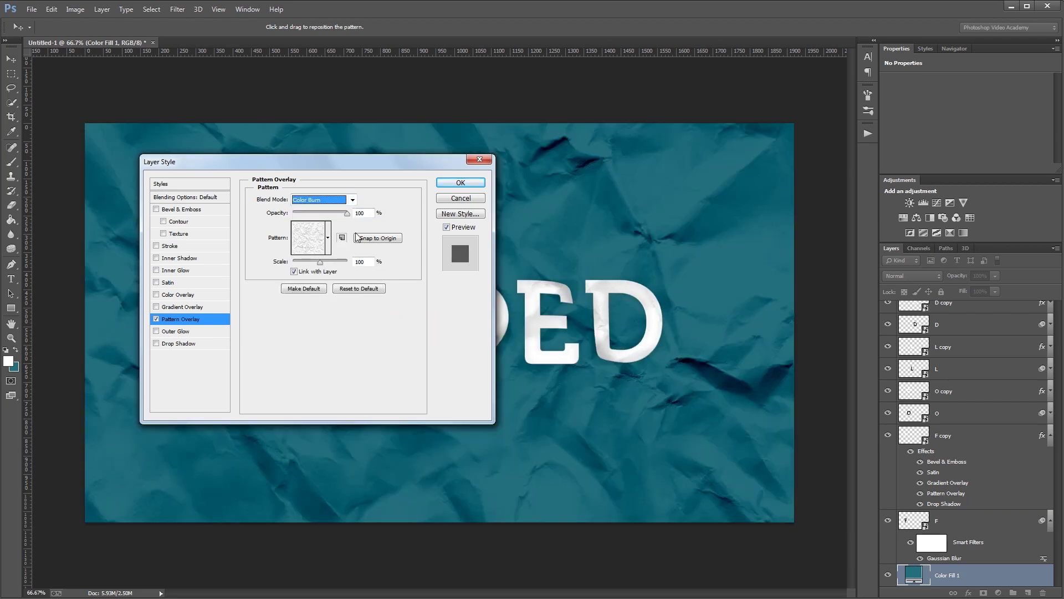
key(Tab)
text(15)
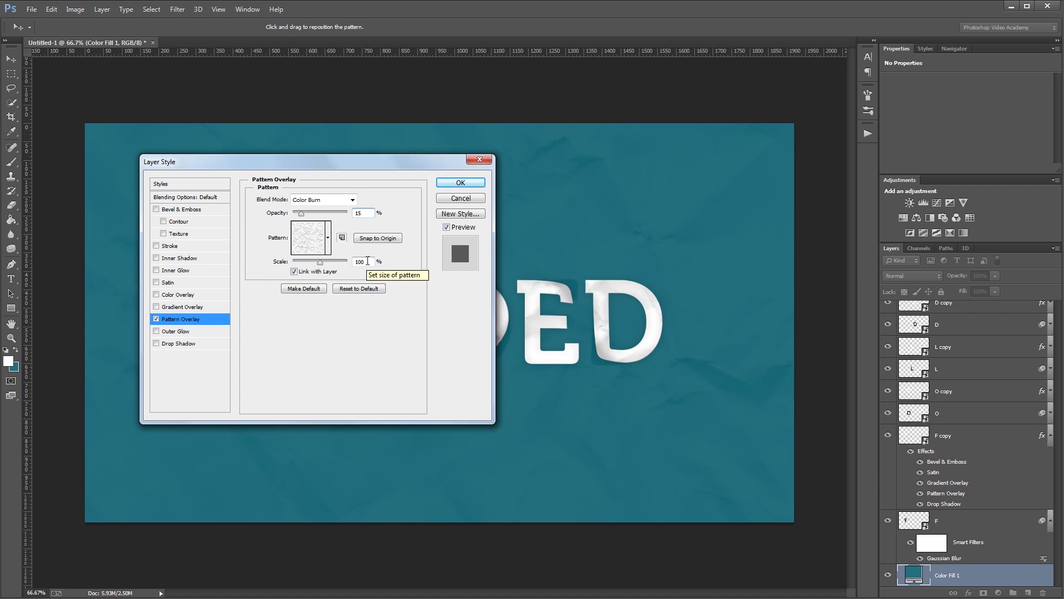
Apply a black Inner Glow to the background with Color Burn blending, Center source, 100% noise and about 5% opacity
click(176, 272)
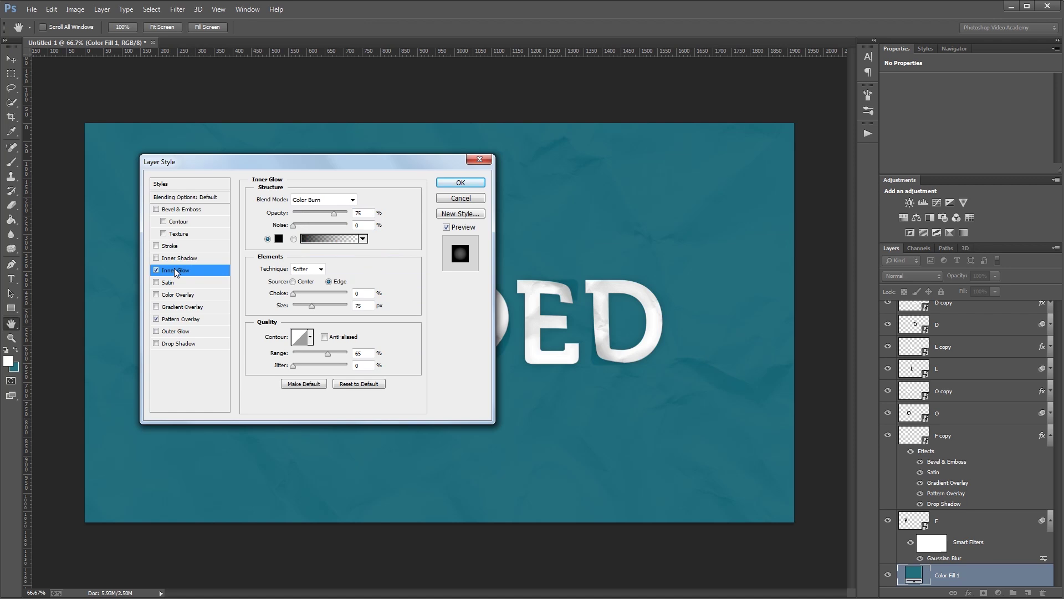
click(320, 200)
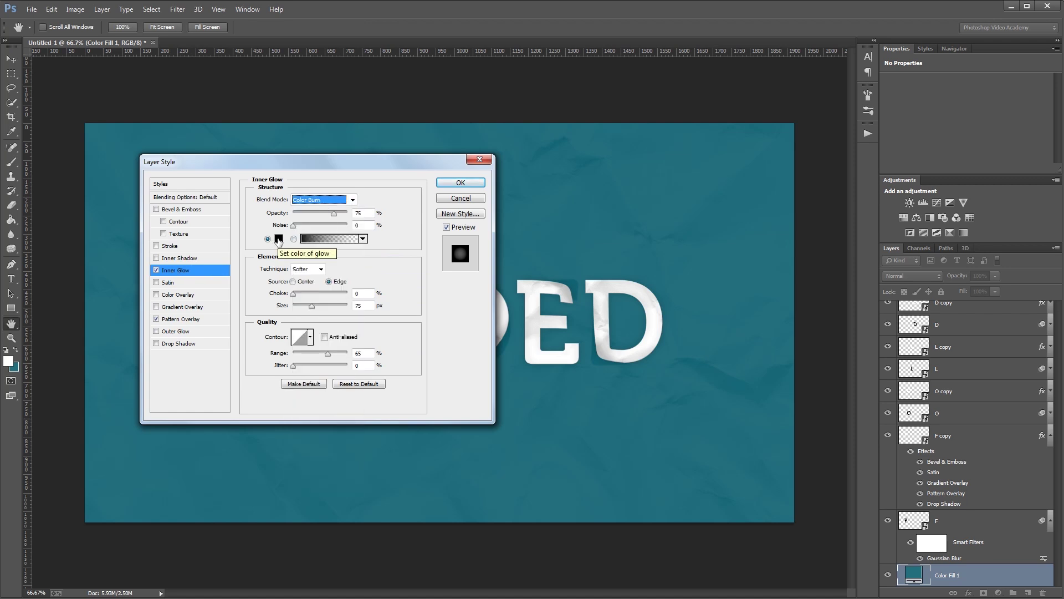
click(292, 281)
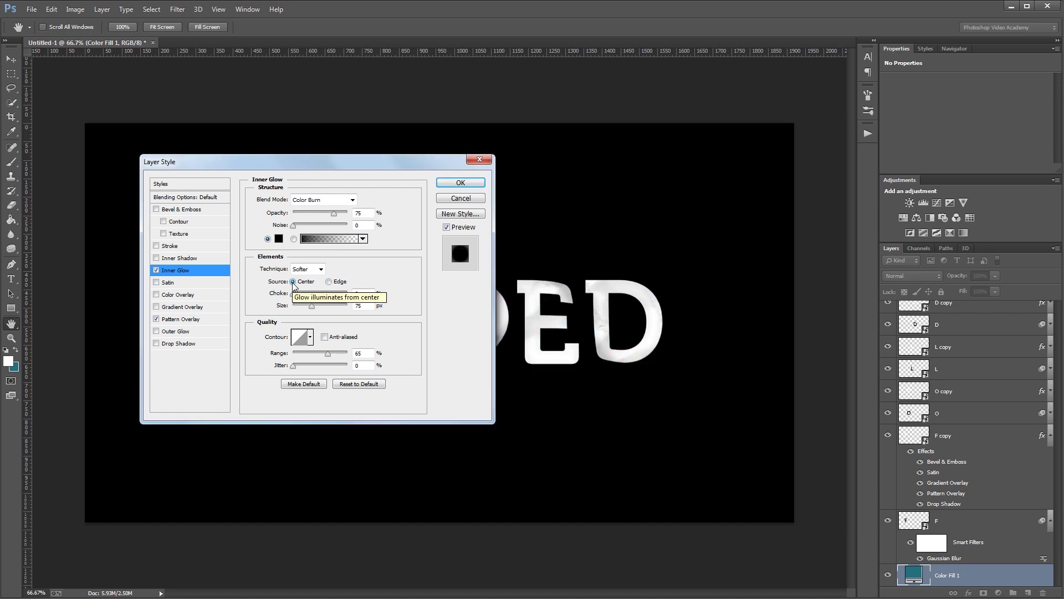
drag(293, 225, 363, 229)
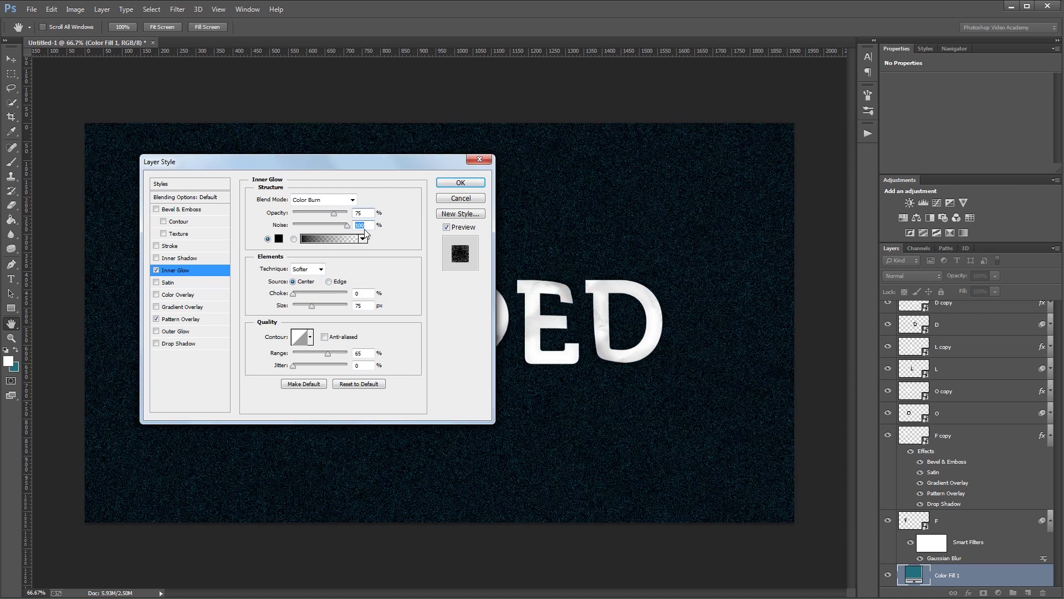
drag(334, 214, 297, 221)
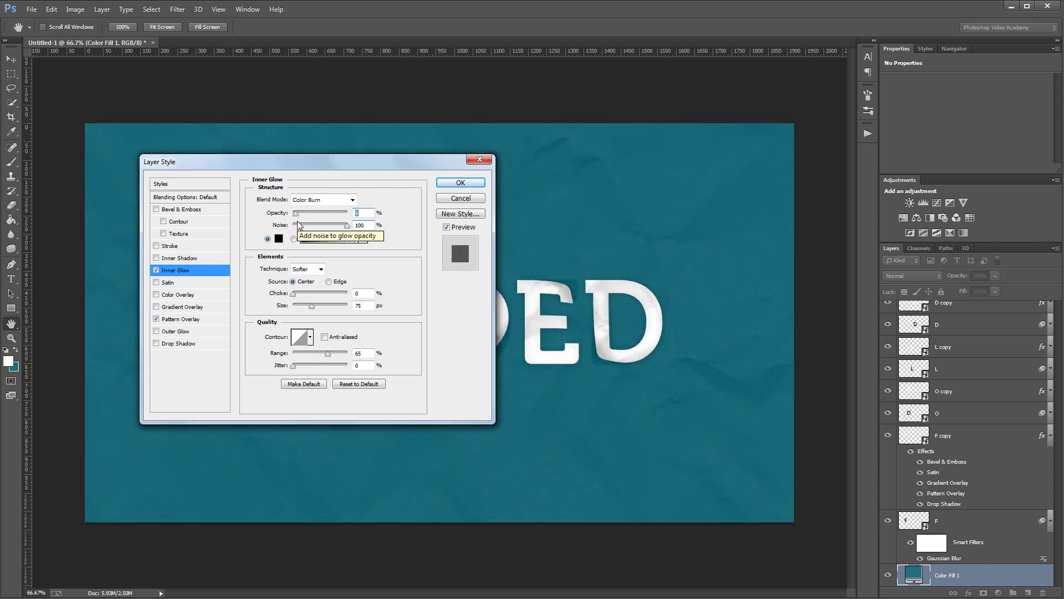
click(459, 184)
Add a Curves adjustment layer above D copy 2 and darken the image with a curve point at input 156, output 97
scroll(1021, 369, up, 2)
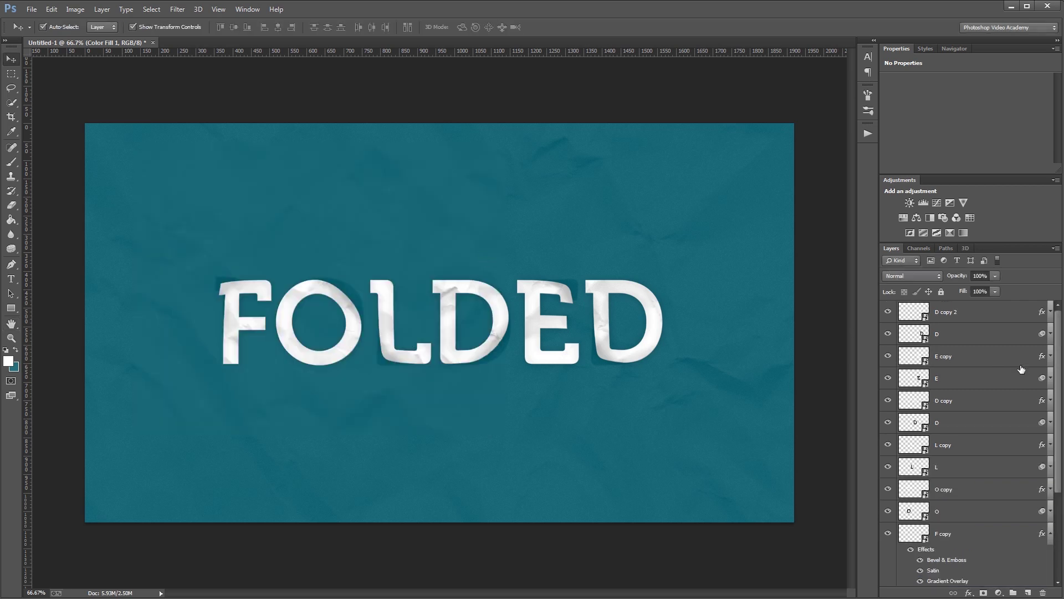
click(983, 313)
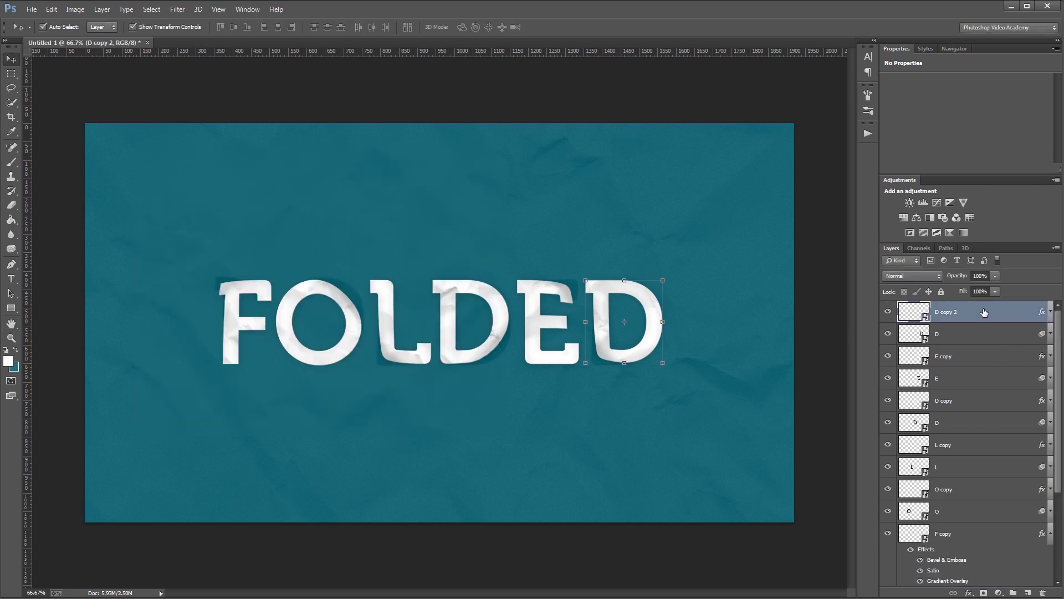
click(937, 203)
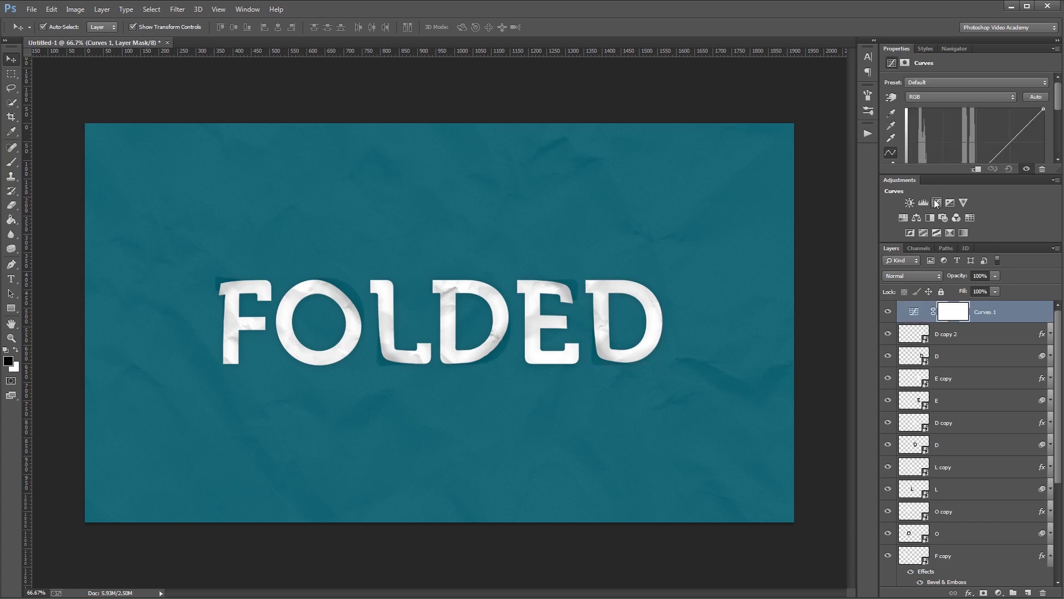
drag(1052, 175, 1051, 298)
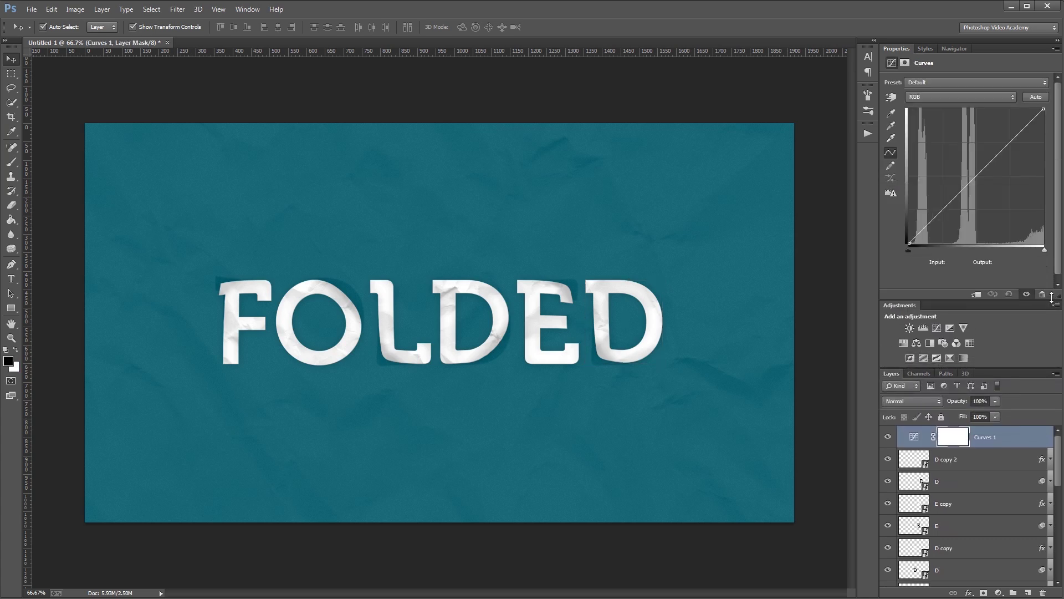
click(974, 181)
drag(974, 181, 991, 192)
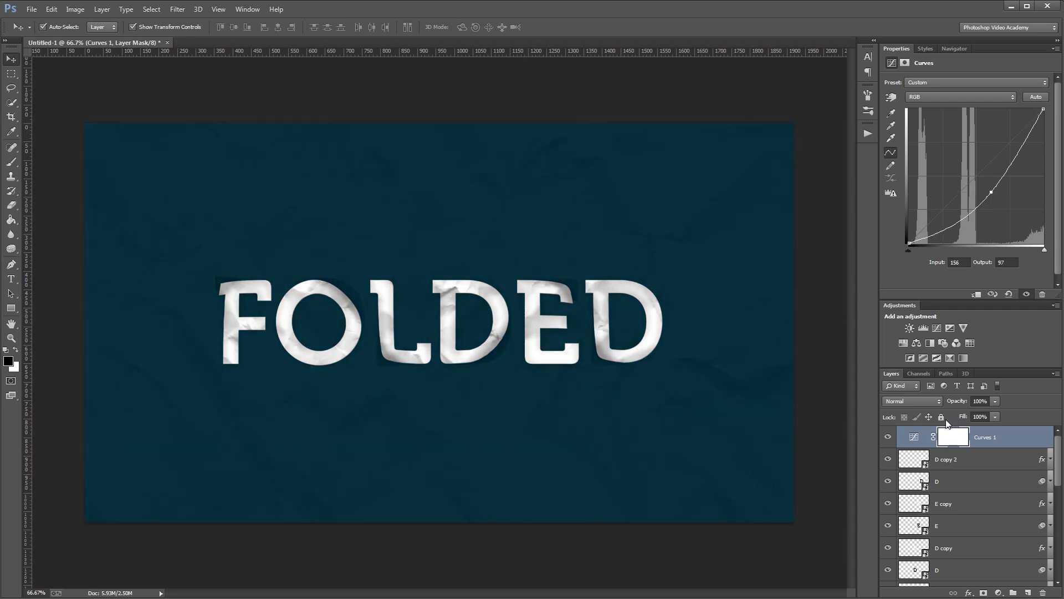
Paint the middle of the Curves mask black with a soft 1200 px brush, leaving a dark vignette, and deselect the layer
key(b)
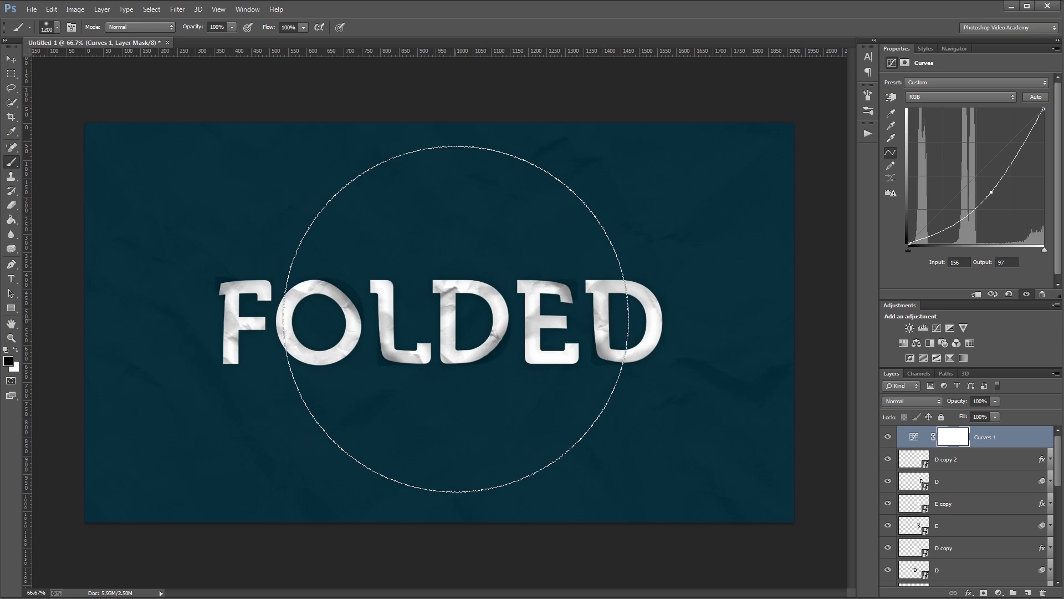
mouse_move(448, 313)
mouse_down()
mouse_move(240, 309)
mouse_move(580, 318)
mouse_move(466, 299)
mouse_move(240, 303)
mouse_move(459, 319)
mouse_move(570, 301)
mouse_move(606, 322)
mouse_up()
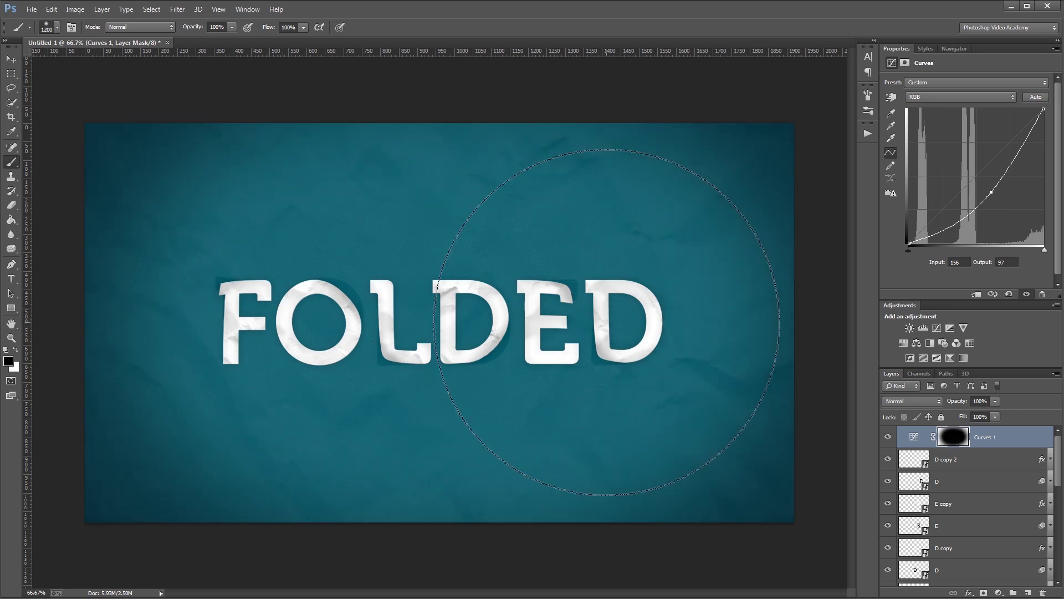
key(v)
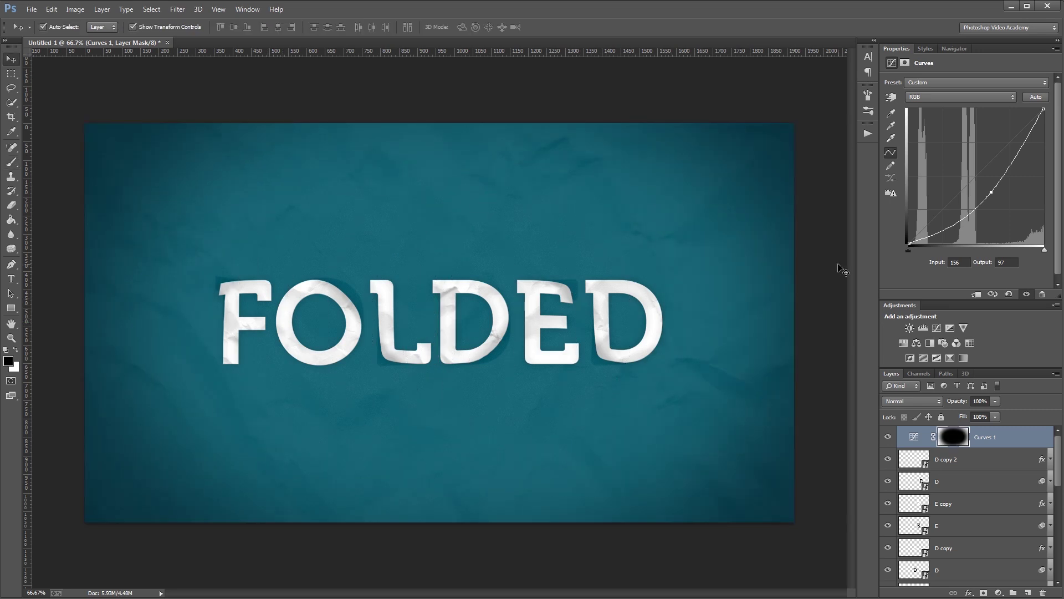
click(841, 269)
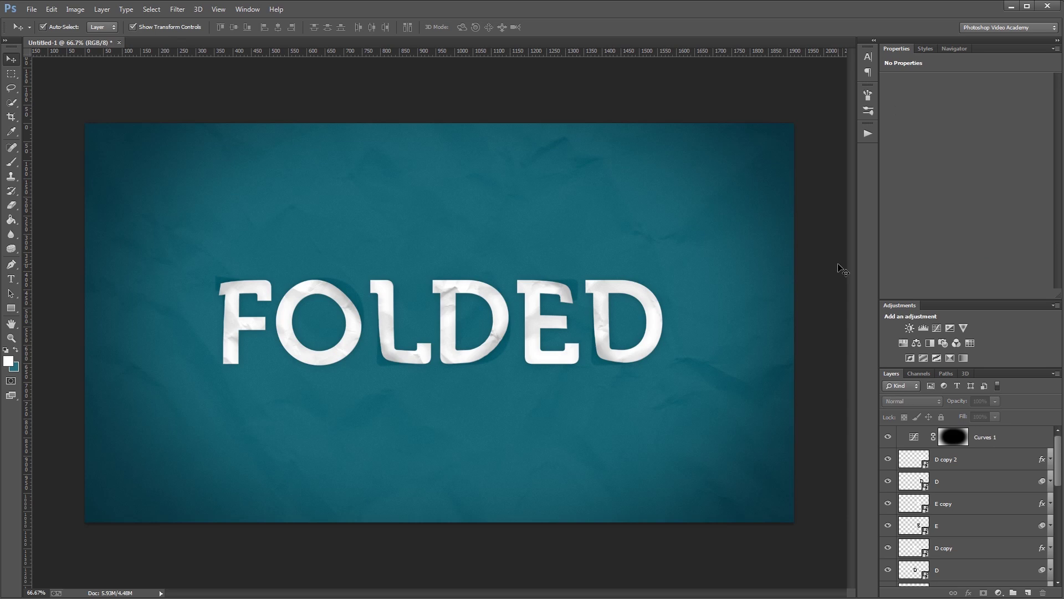